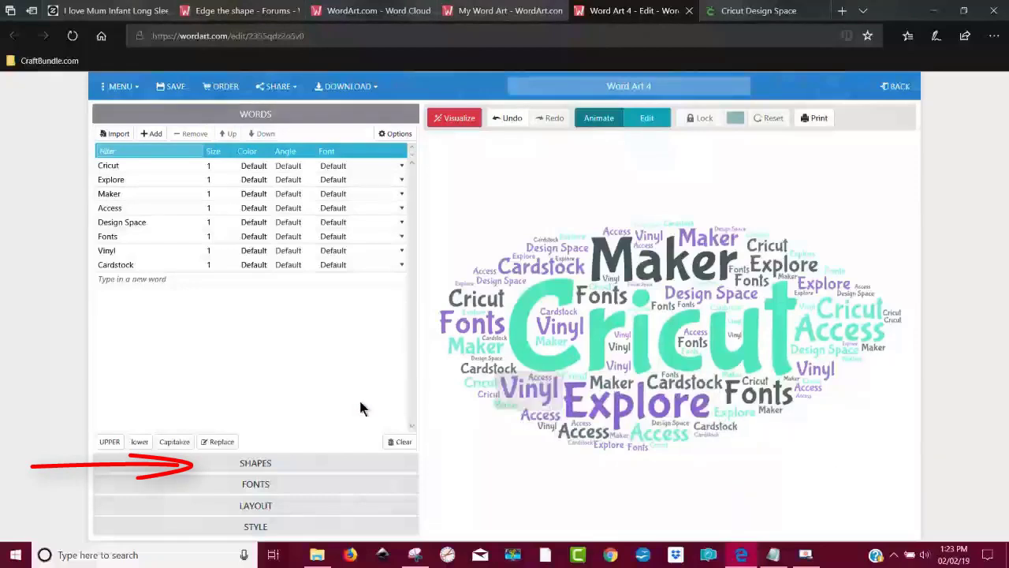
Step: Browse the available shape categories, including Animals, Baby, Birthday, Christmas, Clouds, Emoji, Geometric and Nature
left_click(257, 464)
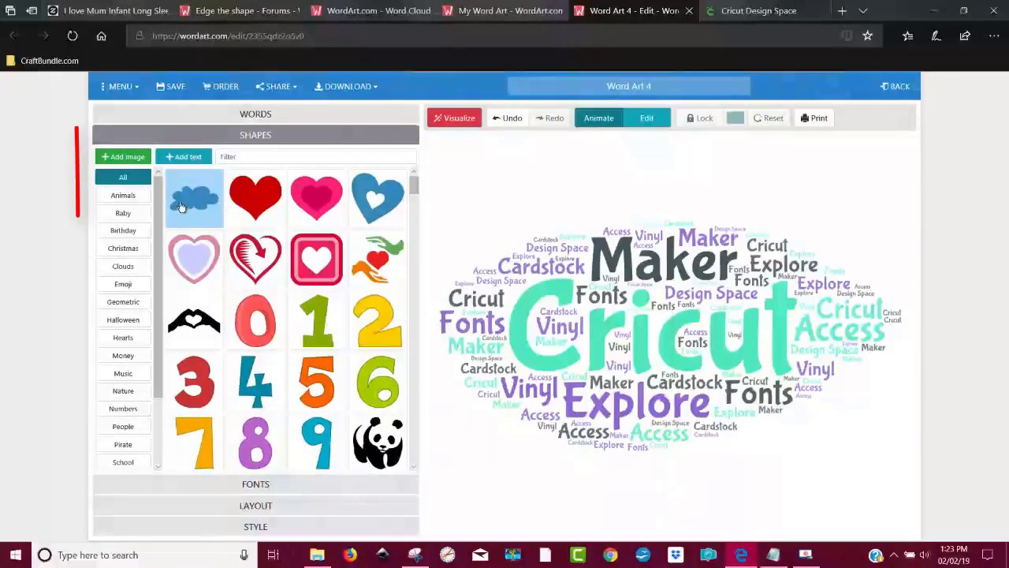
left_click(135, 197)
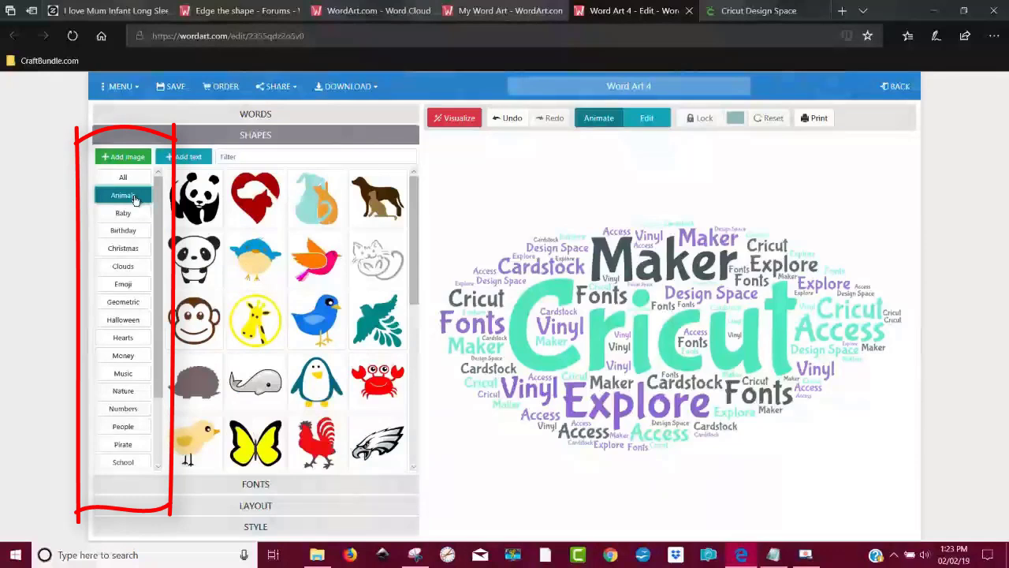
left_click(124, 215)
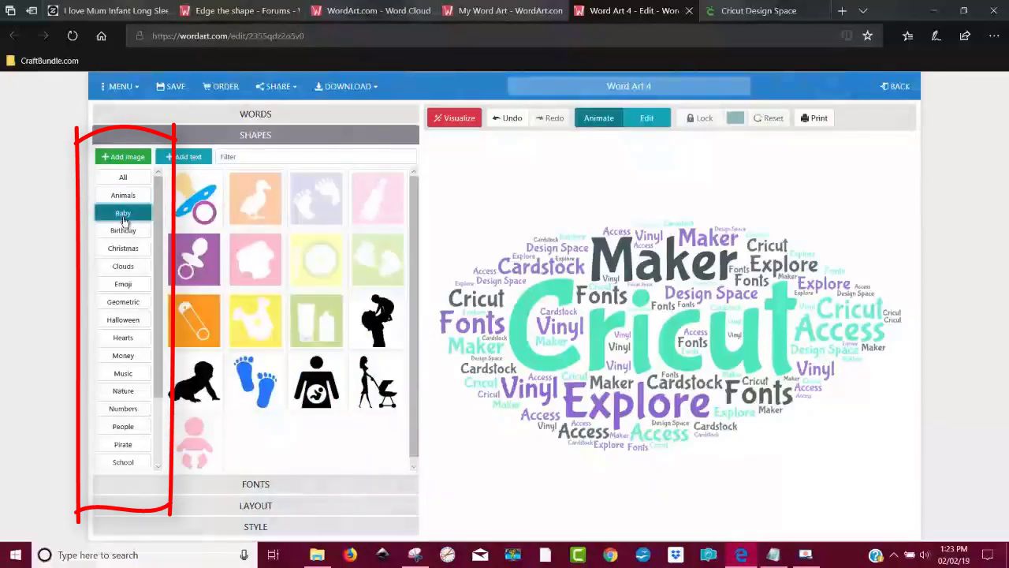
left_click(123, 231)
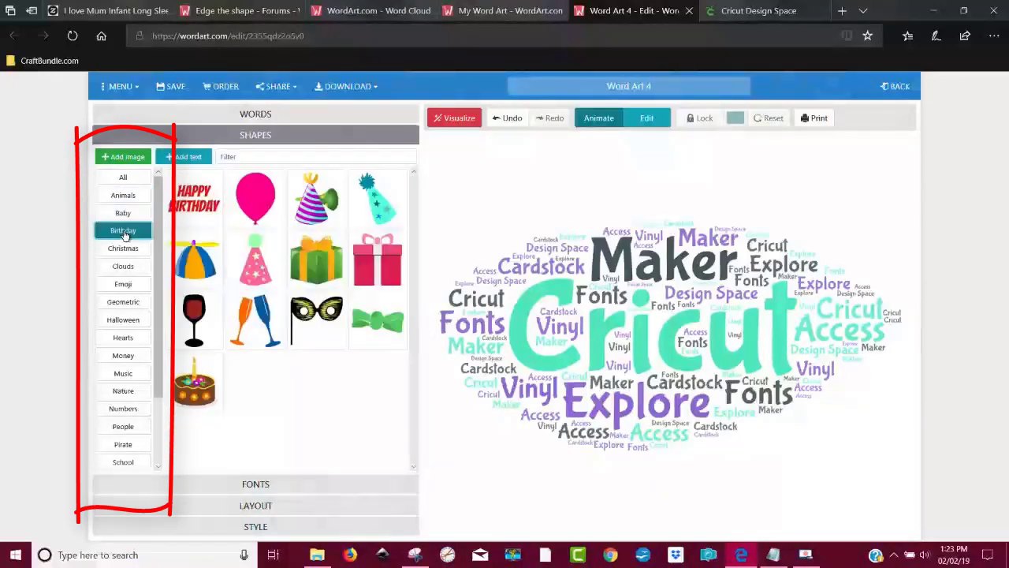
left_click(124, 248)
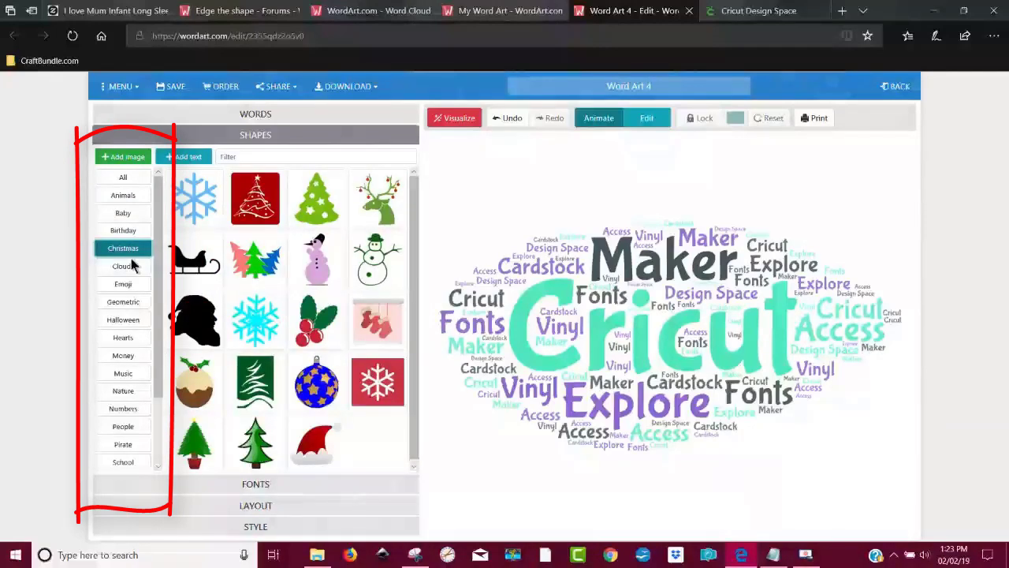
left_click(134, 268)
left_click(133, 285)
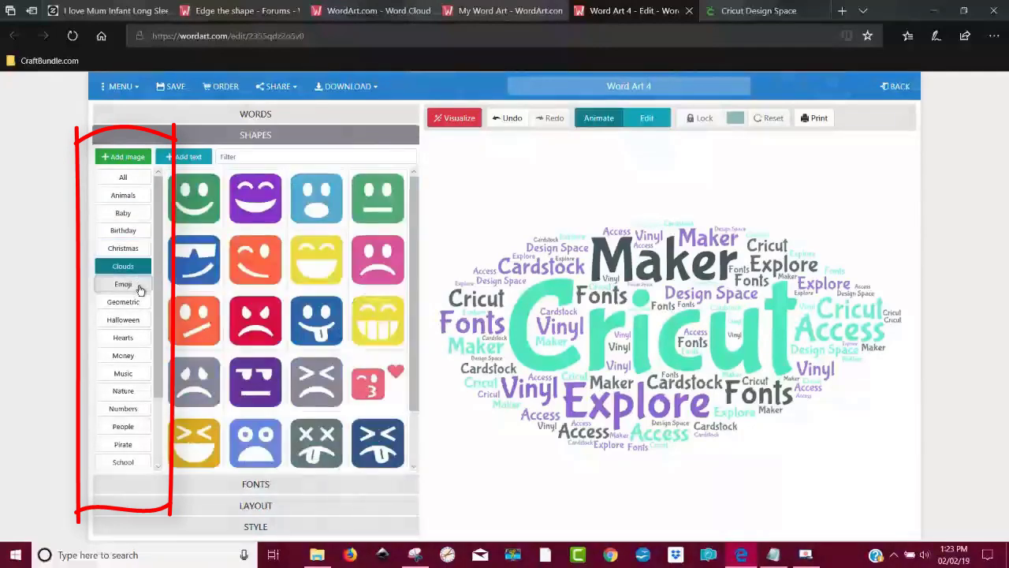
left_click(132, 302)
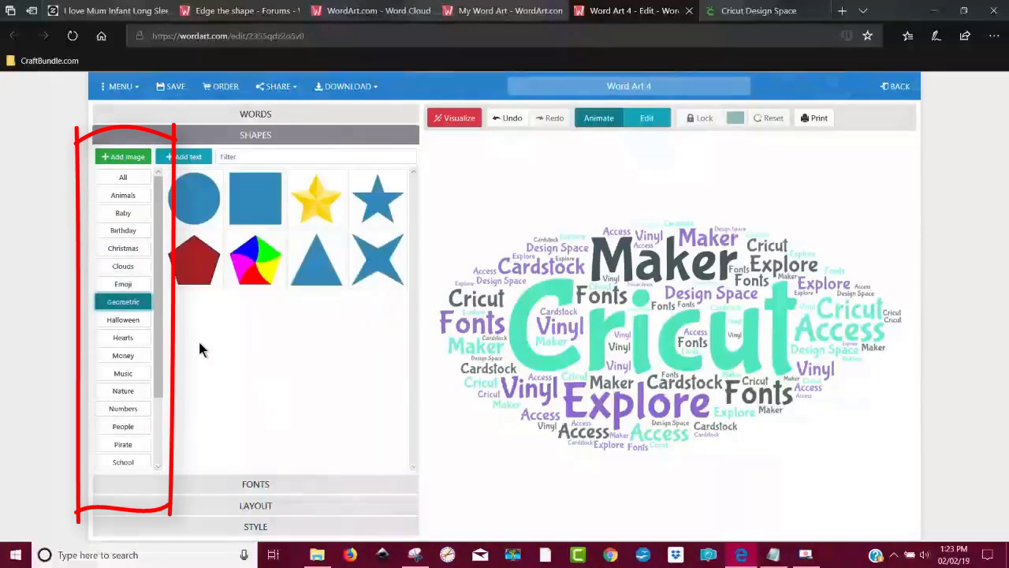
left_click(123, 391)
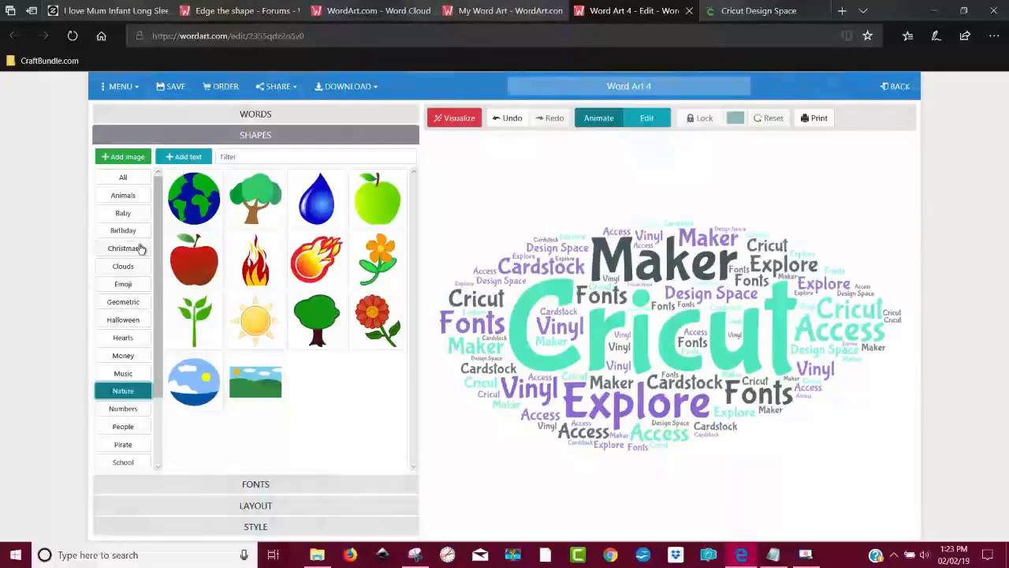
Step: Choose the elephant silhouette from the Animals category as the word cloud's shape
left_click(126, 196)
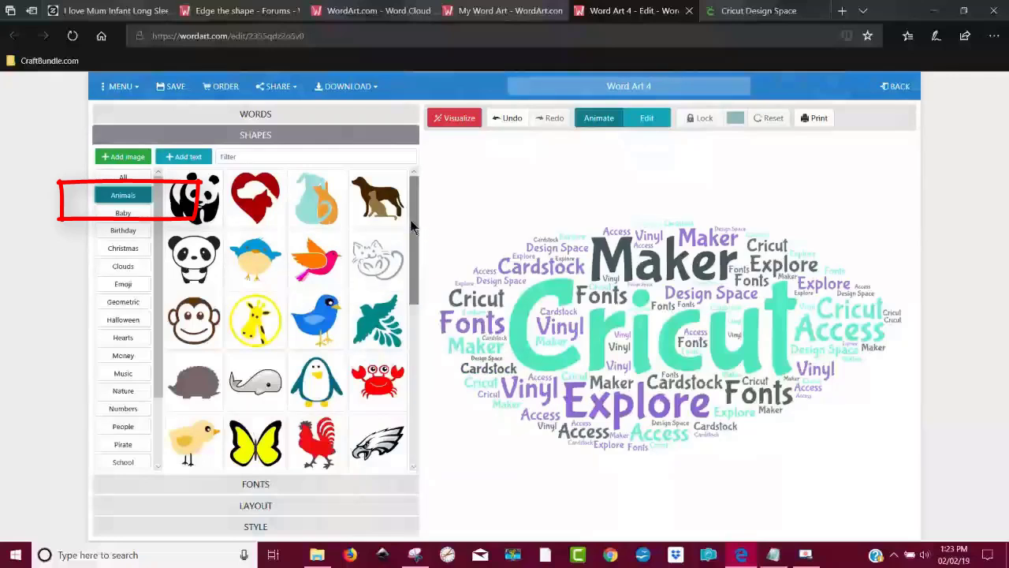
left_click_drag(412, 227, 422, 412)
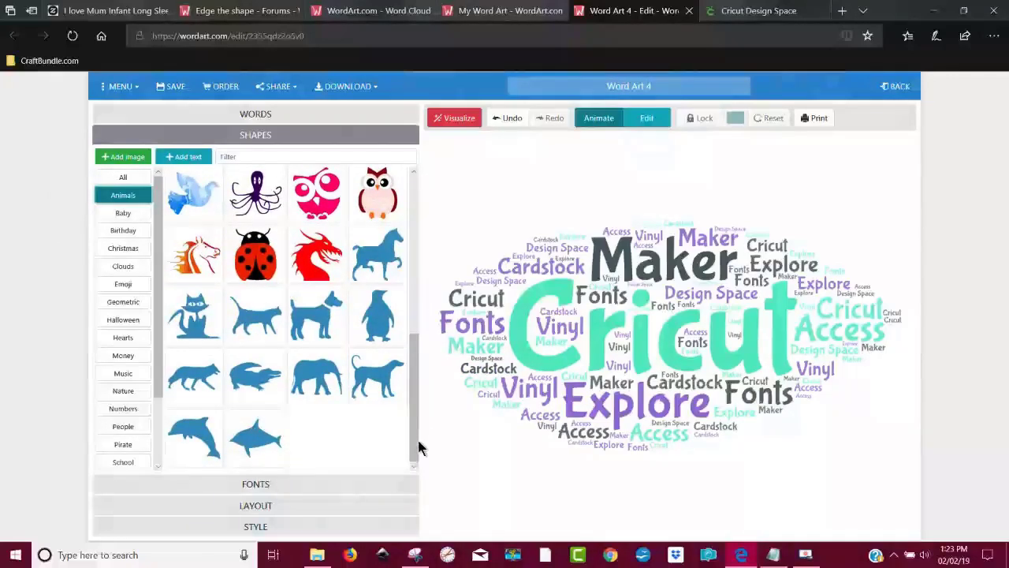
left_click(186, 440)
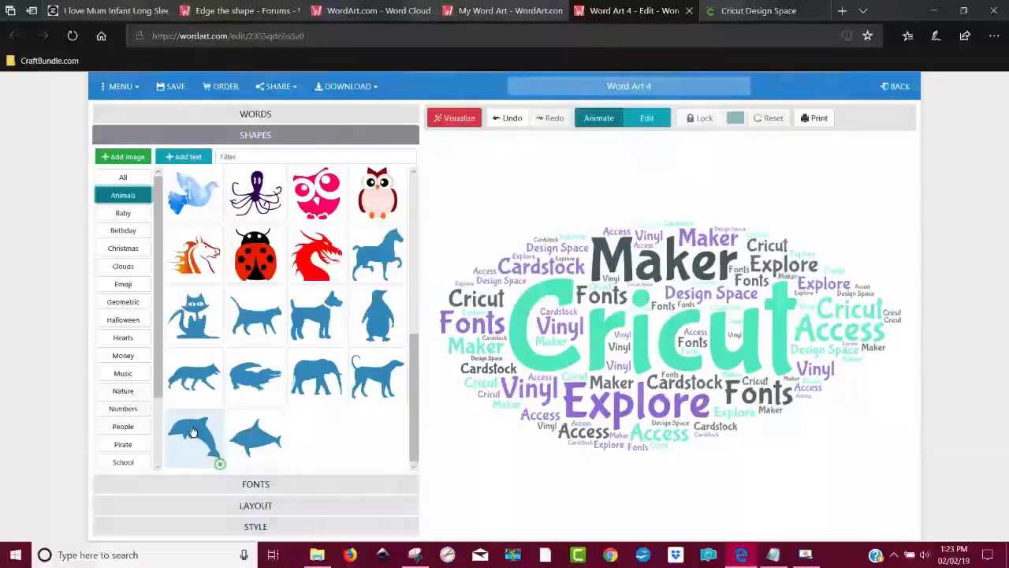
left_click(314, 380)
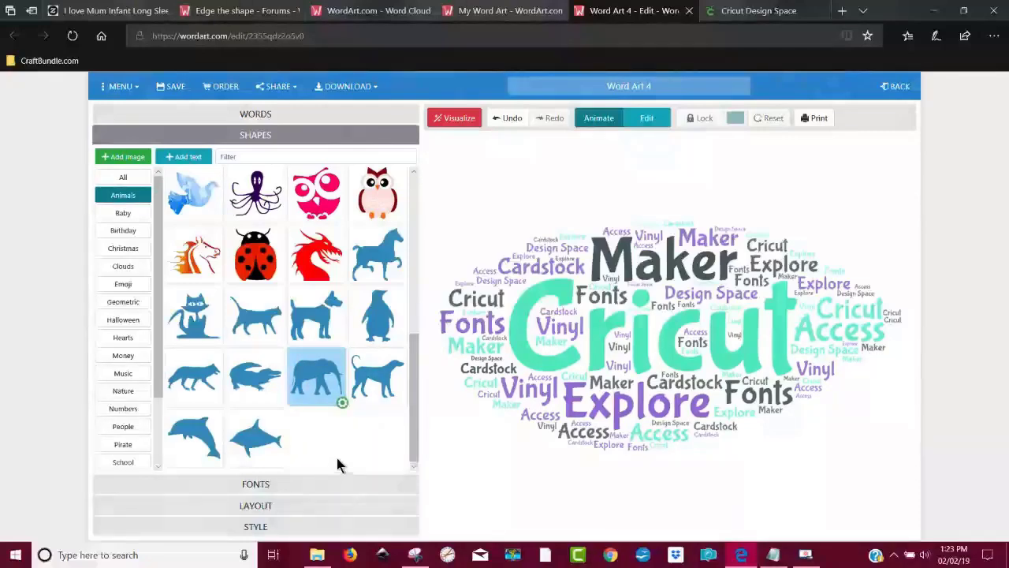
Step: Customize the elephant shape's color to magenta #DB22DB and visualize the word cloud in that shape
left_click(342, 402)
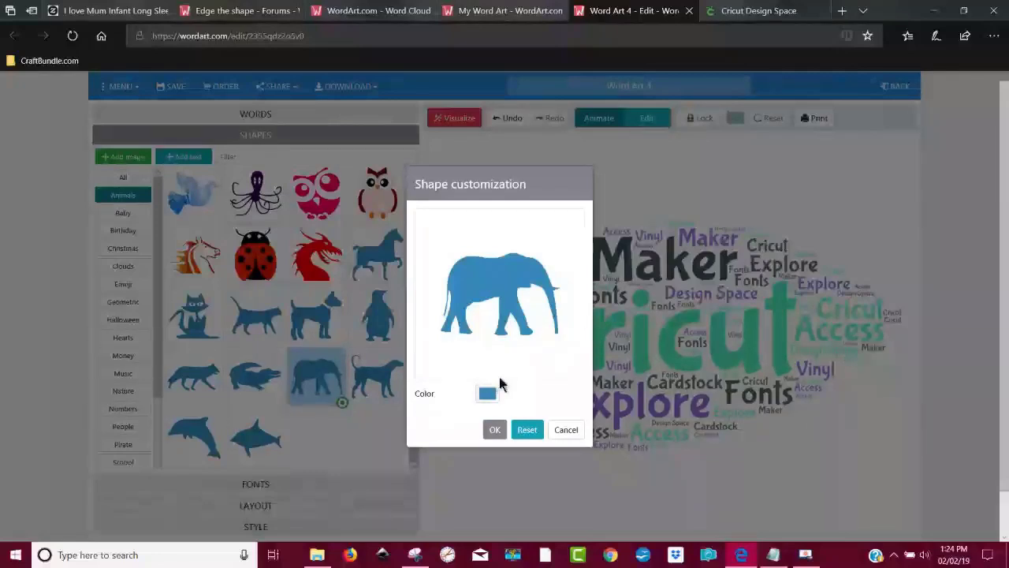
left_click(569, 430)
left_click(342, 403)
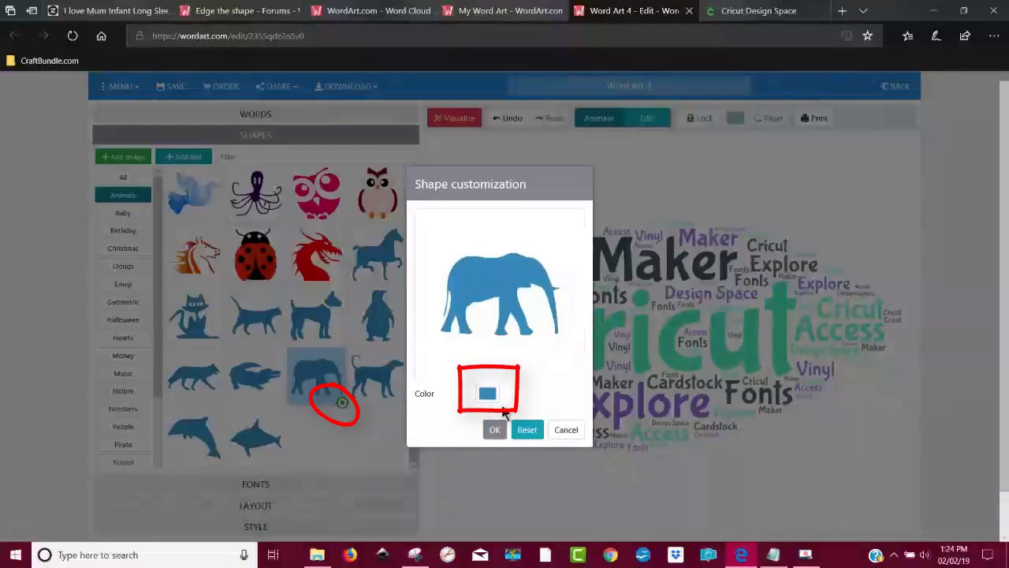
left_click(484, 393)
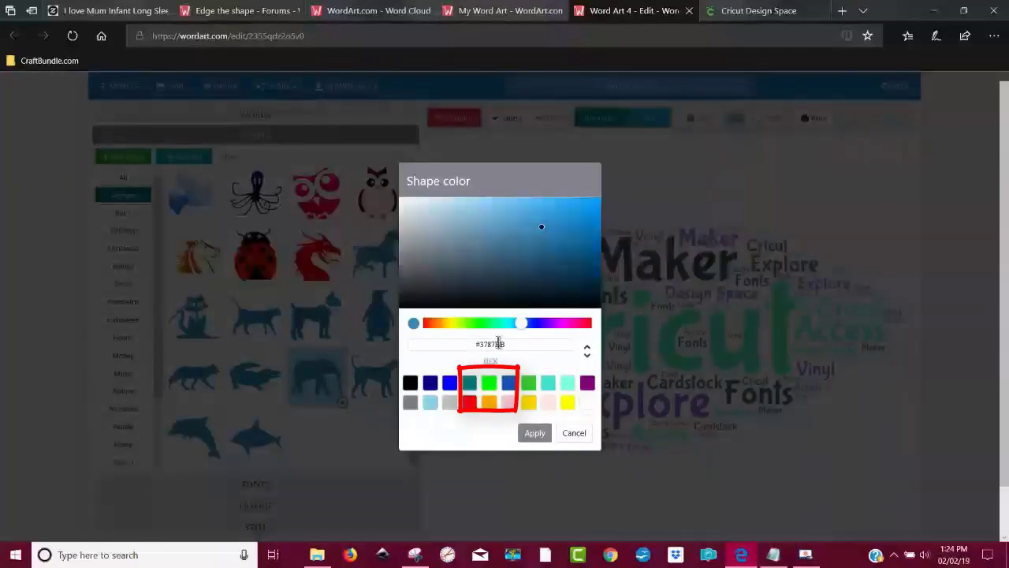
left_click(566, 324)
left_click(569, 216)
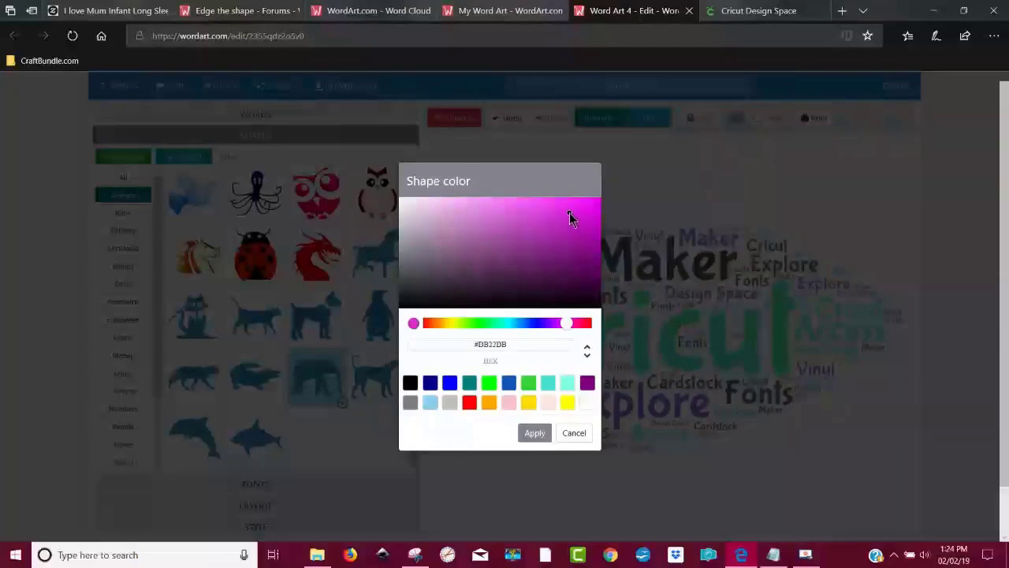
left_click(535, 434)
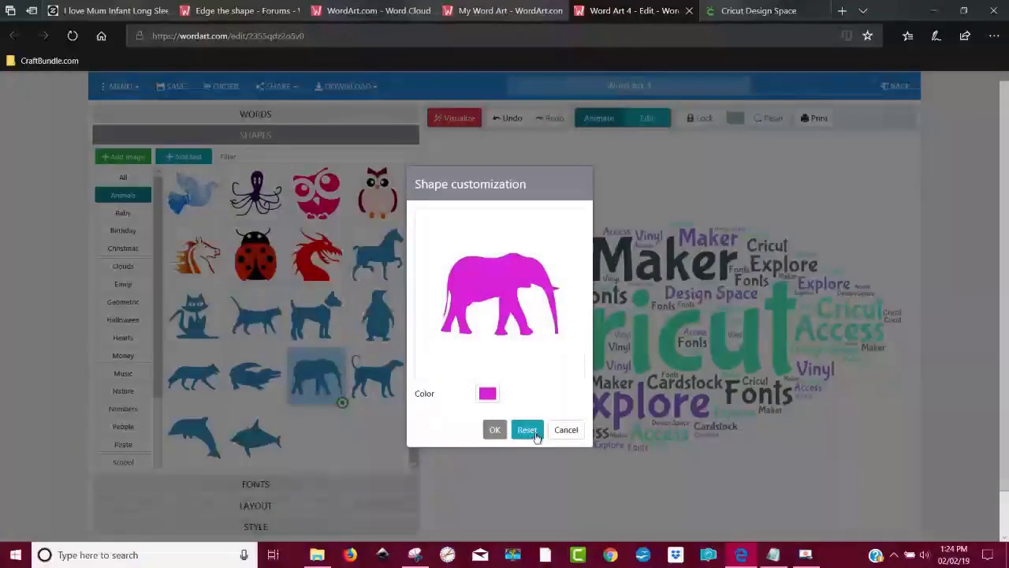
left_click(494, 429)
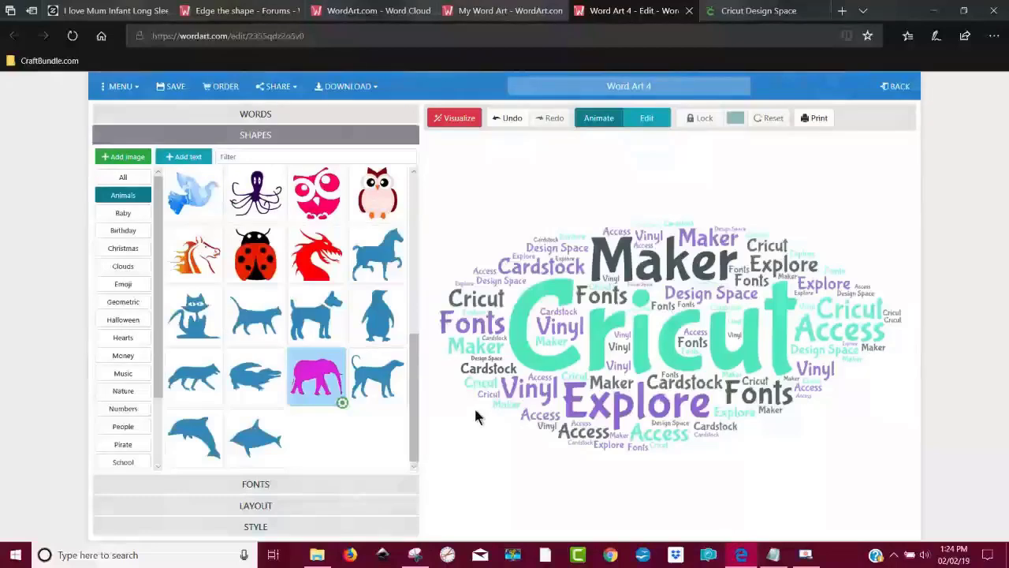
left_click(498, 118)
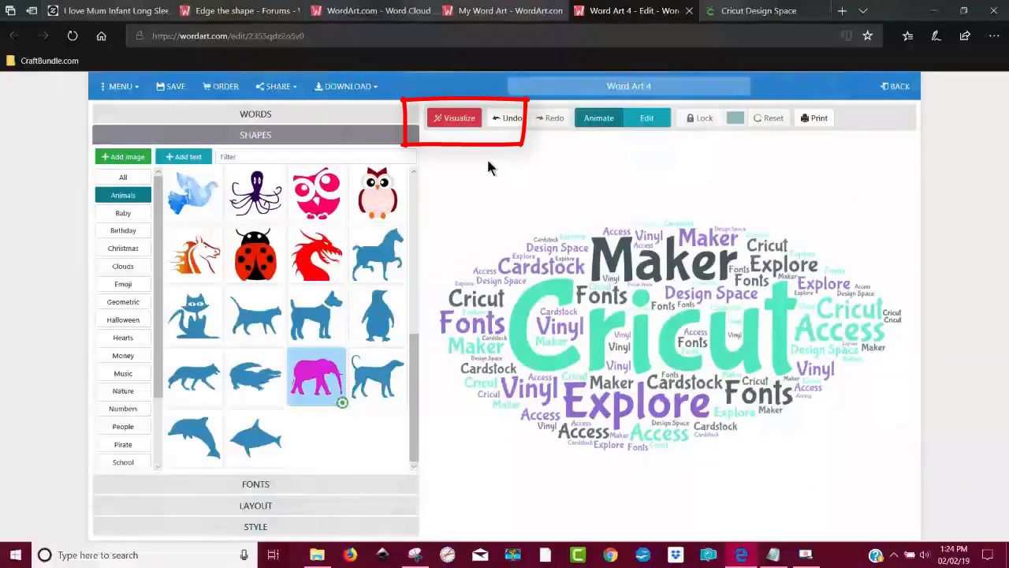
left_click(466, 118)
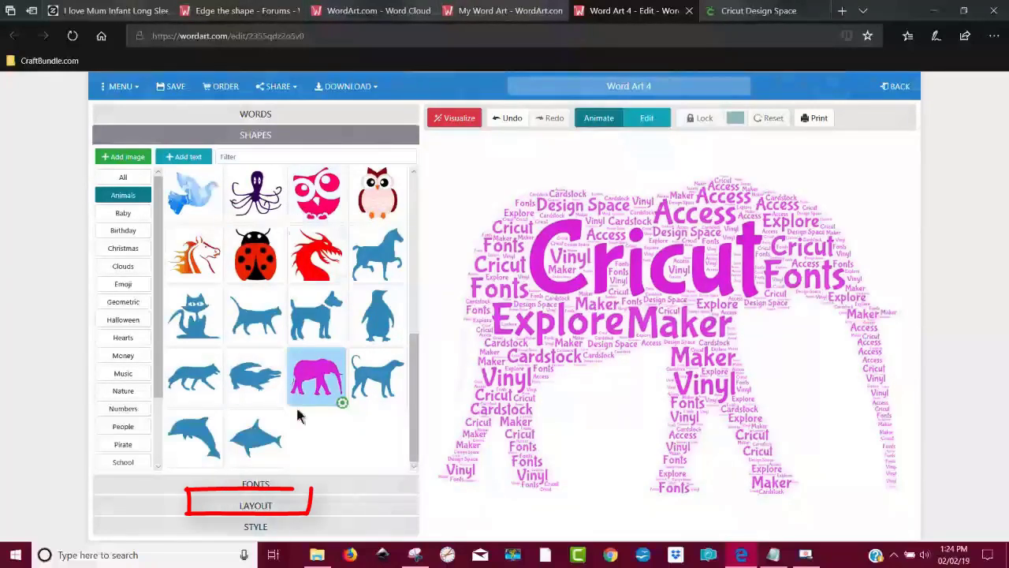
Step: Apply the Vertical word layout and regenerate the elephant word cloud
left_click(263, 505)
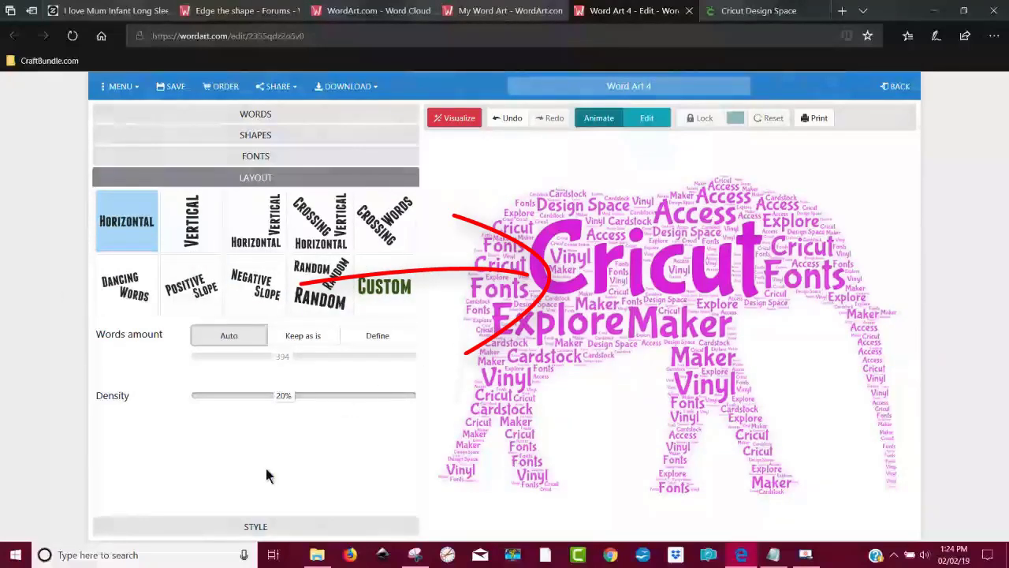
left_click(193, 229)
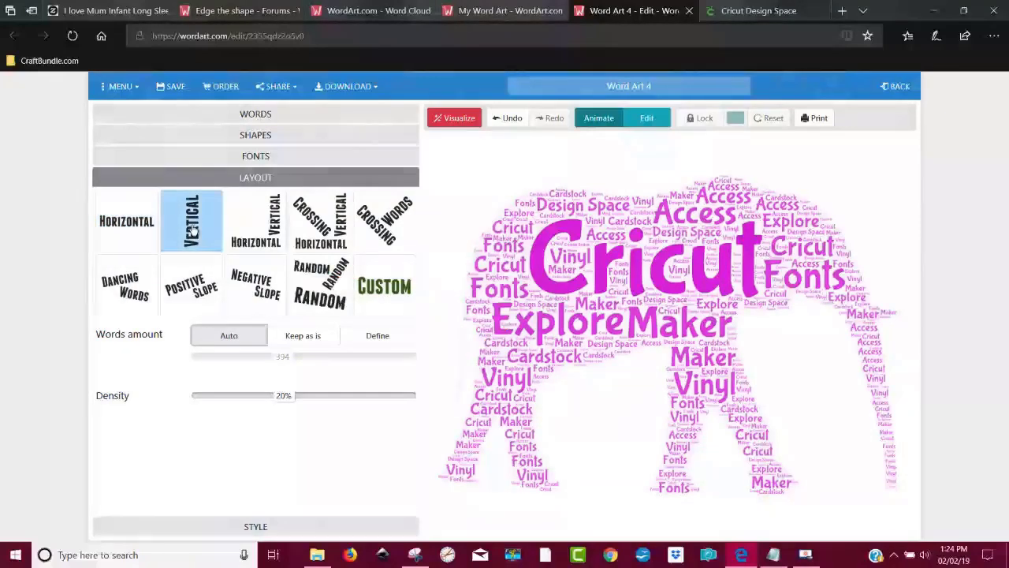
left_click(456, 117)
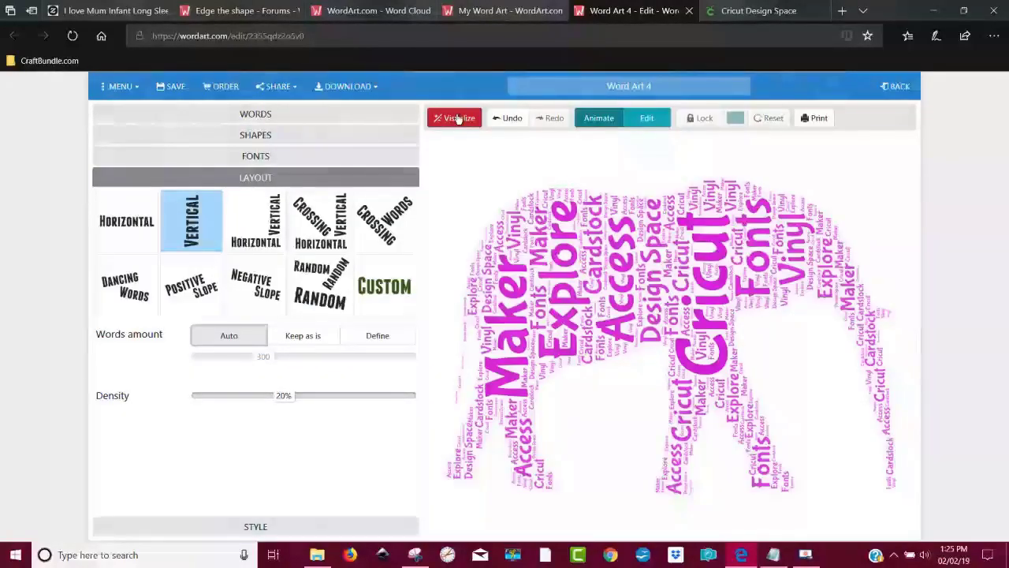
Step: Regenerate the elephant with the Random word layout and define the words amount as 96
left_click(316, 298)
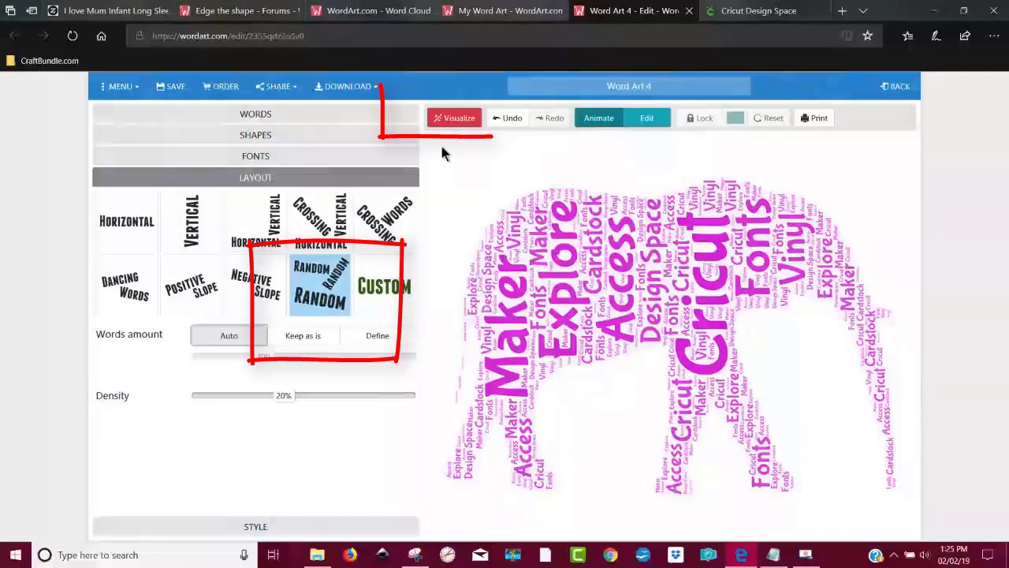
left_click(455, 119)
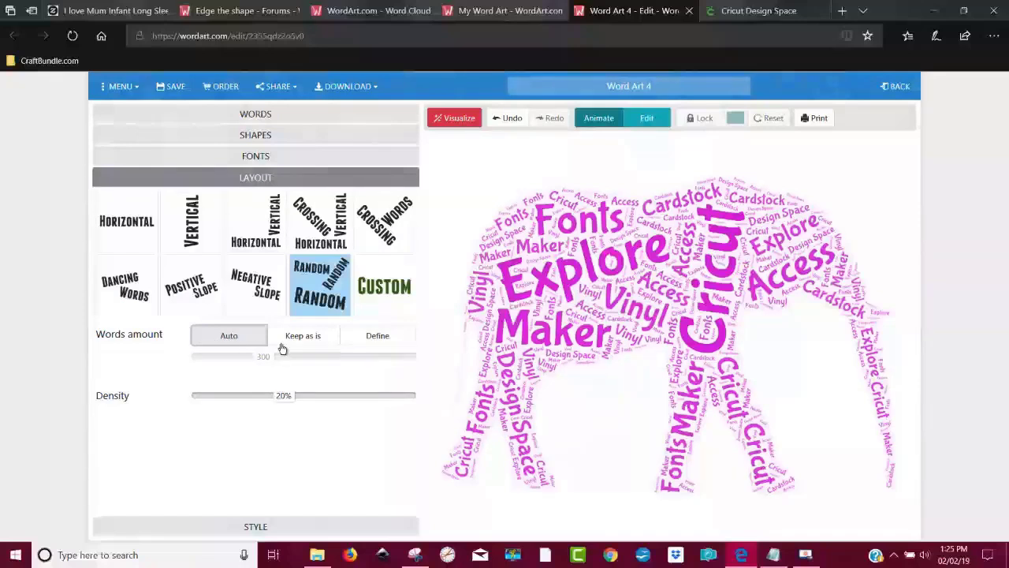
left_click(379, 336)
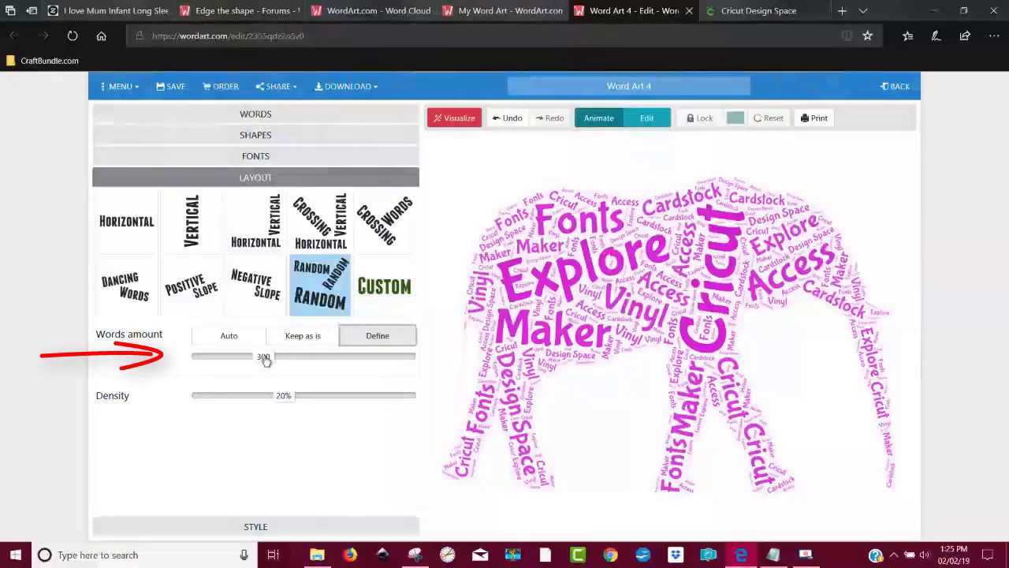
left_click_drag(264, 360, 214, 359)
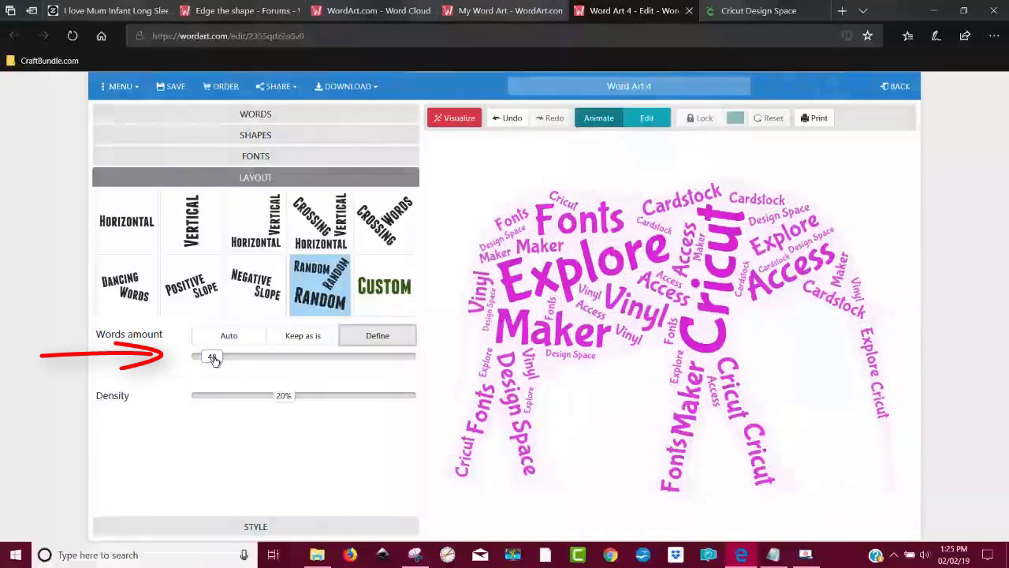
left_click_drag(214, 359, 223, 361)
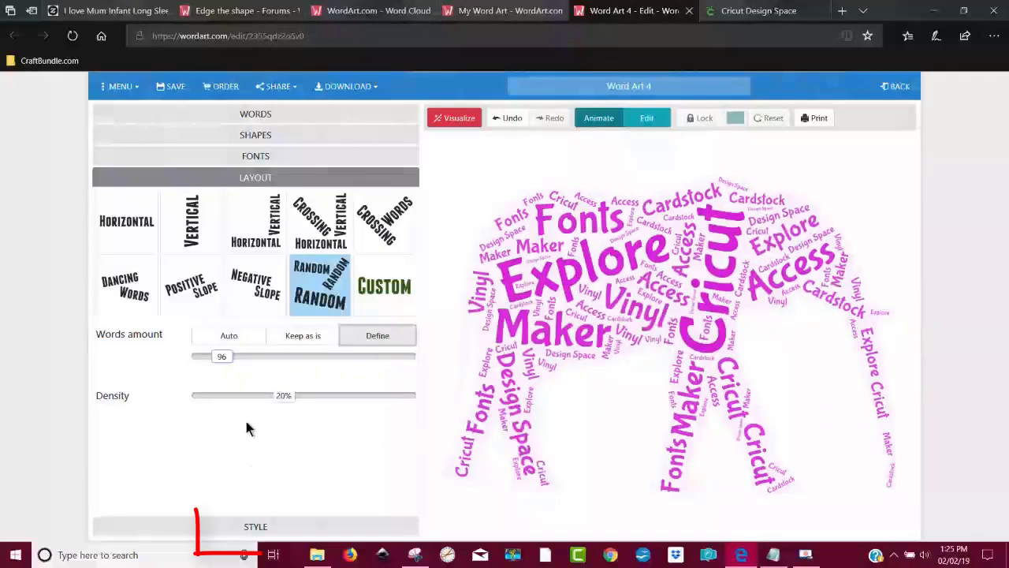
Step: Compare the Shape and Custom words colors in the style settings, leaving the words on Custom
left_click(268, 526)
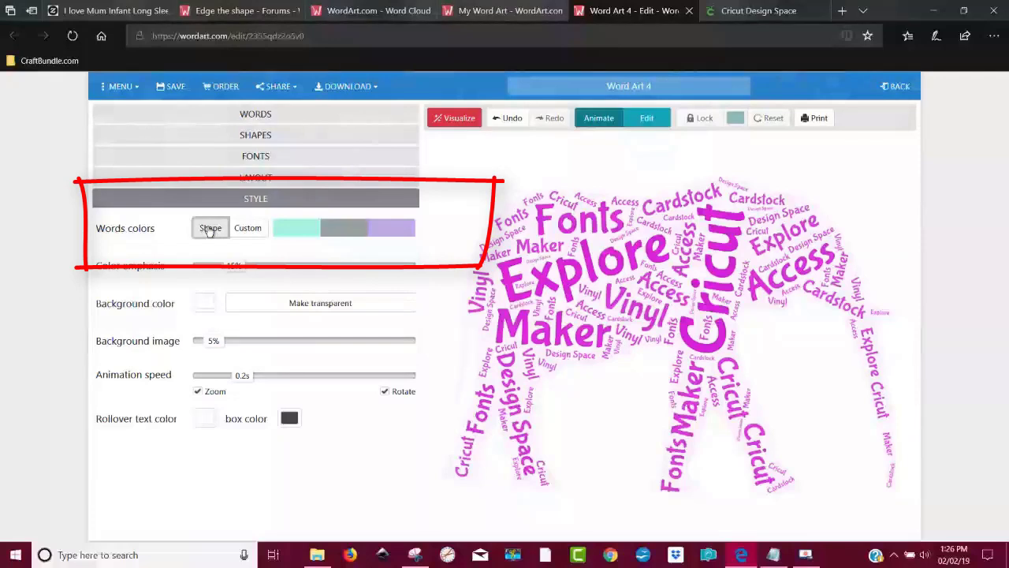
left_click(257, 235)
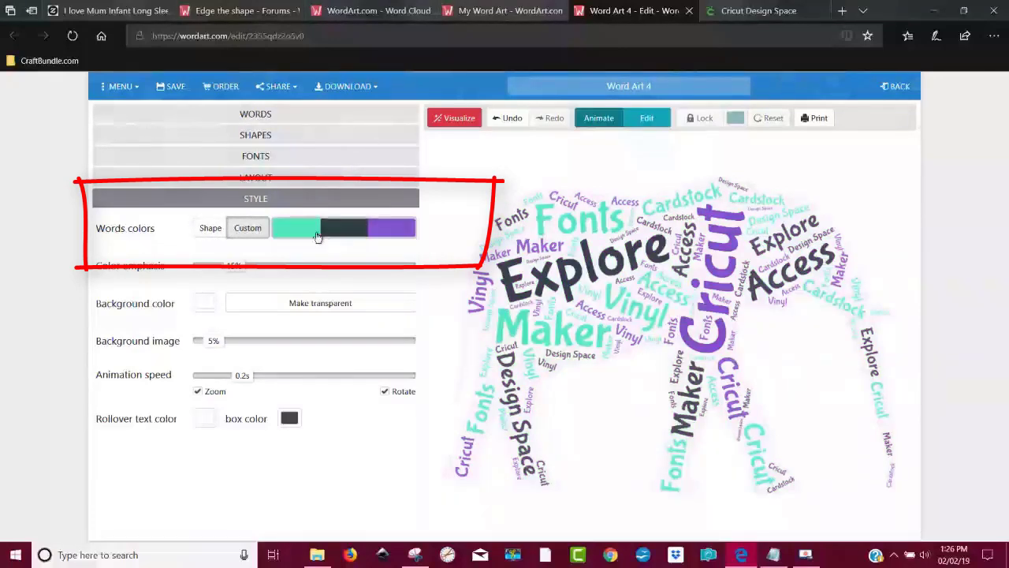
left_click(211, 230)
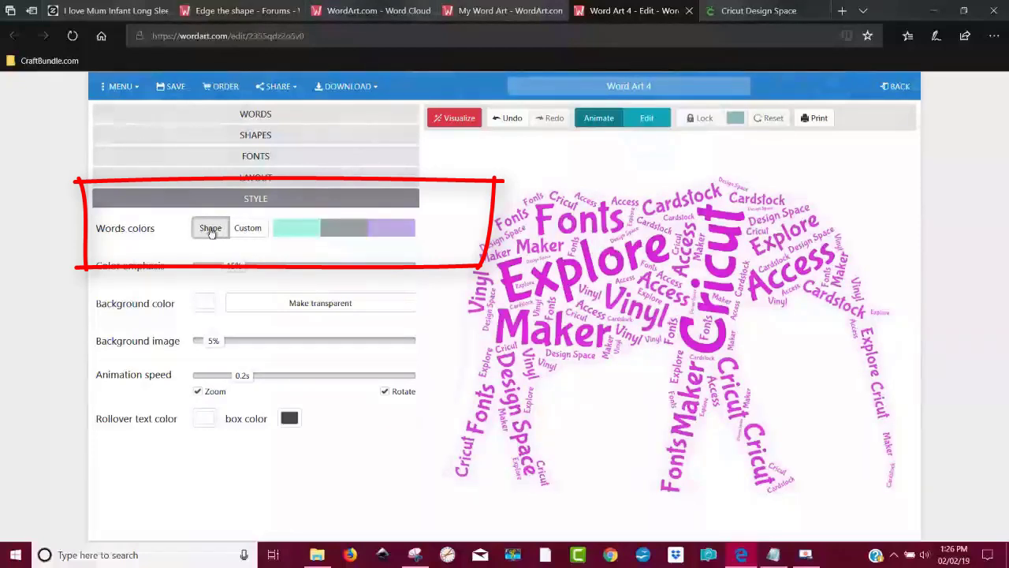
left_click(255, 234)
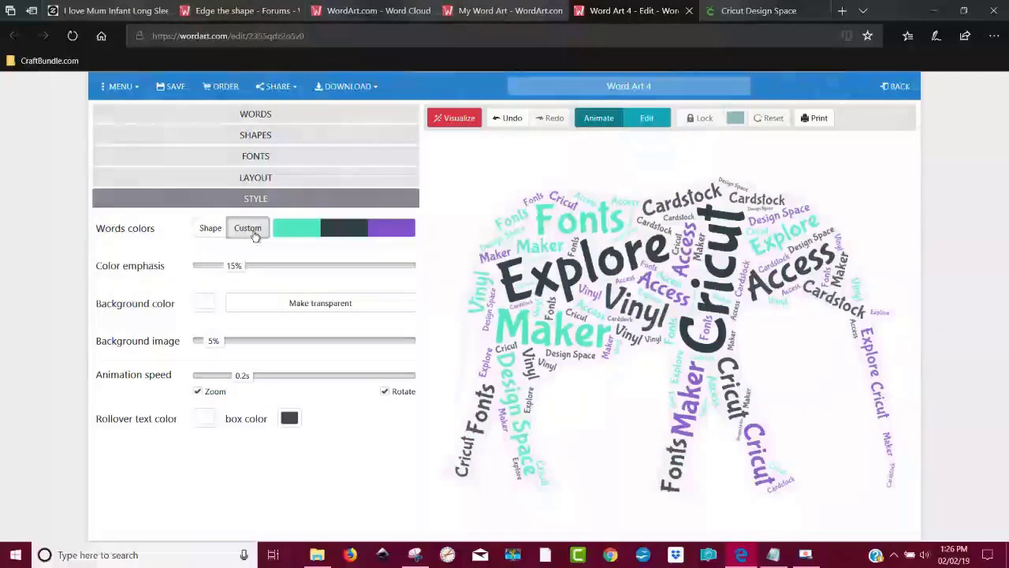
Step: Add the pink color #CC2094 to the custom words color palette
left_click(295, 231)
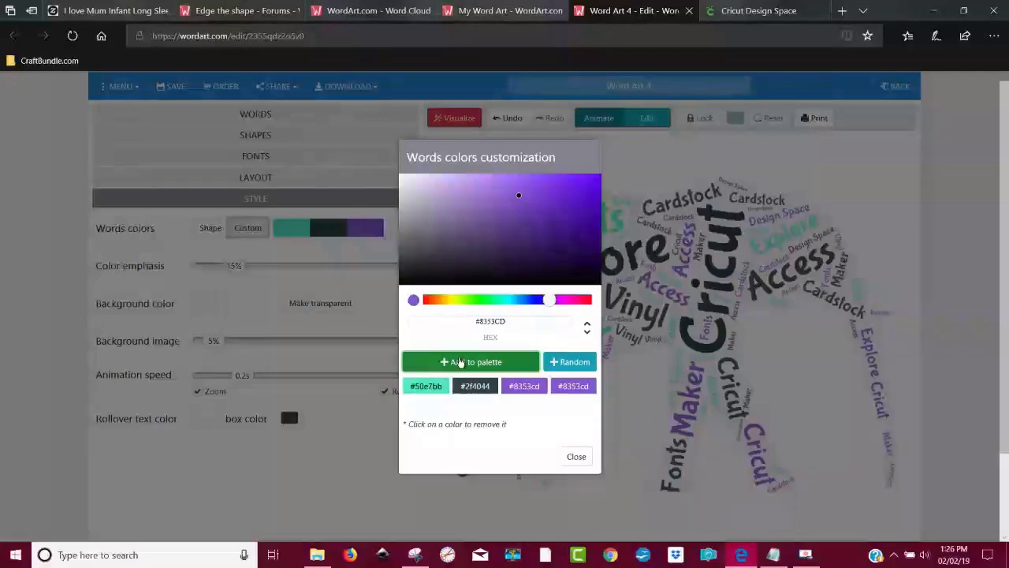
left_click(573, 300)
left_click(569, 196)
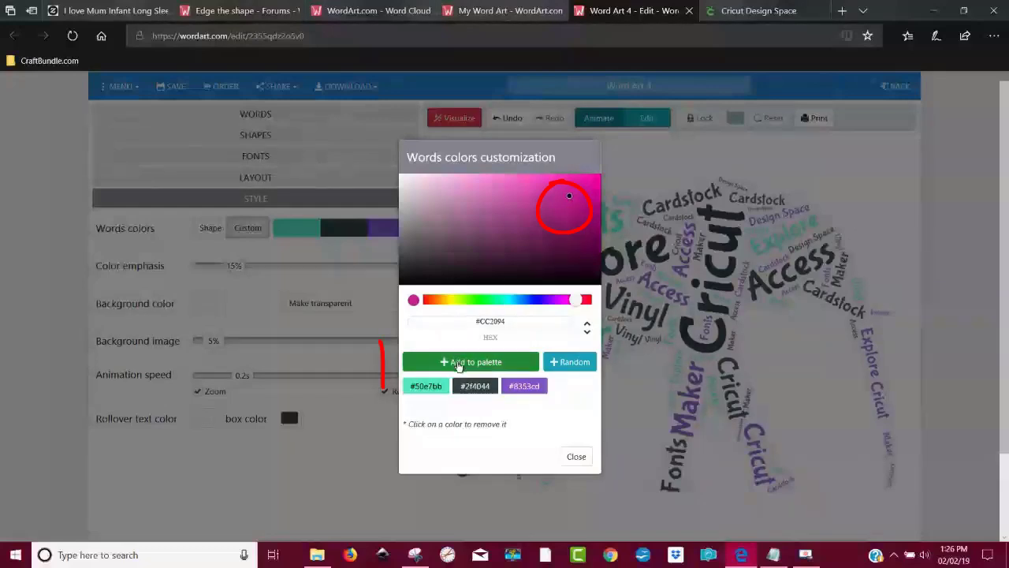
left_click(503, 363)
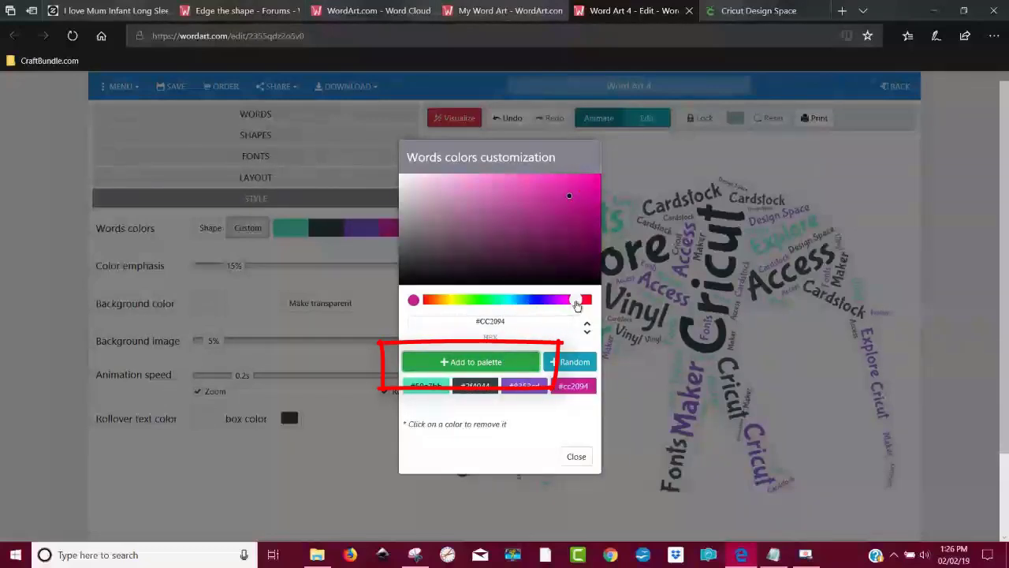
Step: Add the yellow color #E7DF41 to the custom words palette and remove the green #50e7bb
left_click_drag(575, 300, 451, 306)
left_click(544, 186)
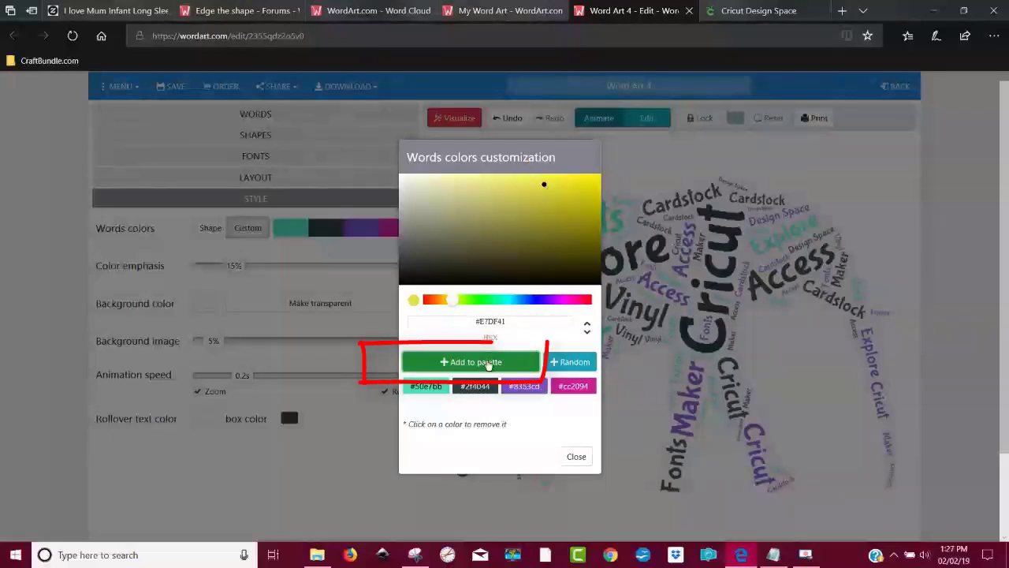
left_click(486, 365)
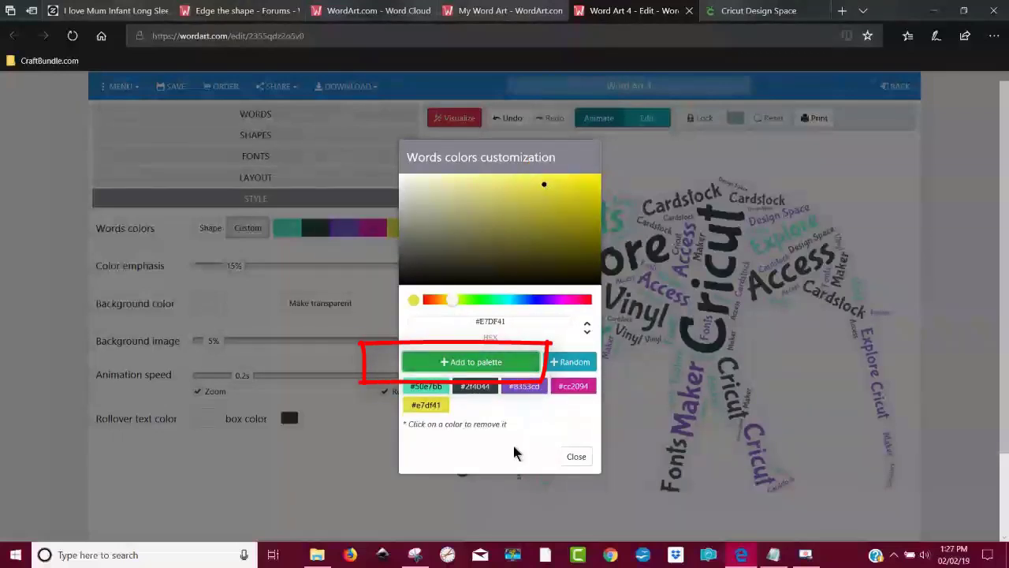
left_click(428, 386)
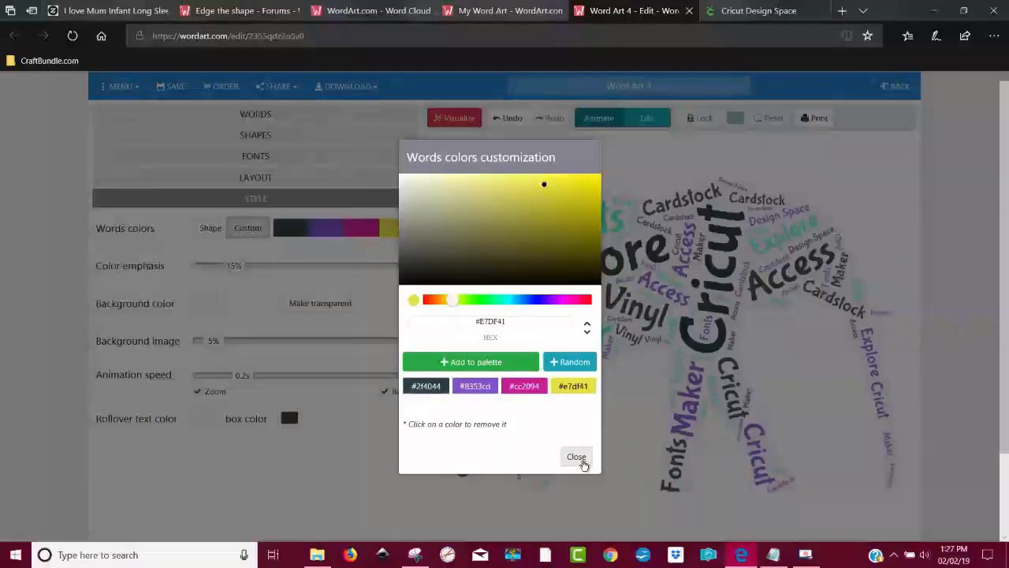
left_click(578, 459)
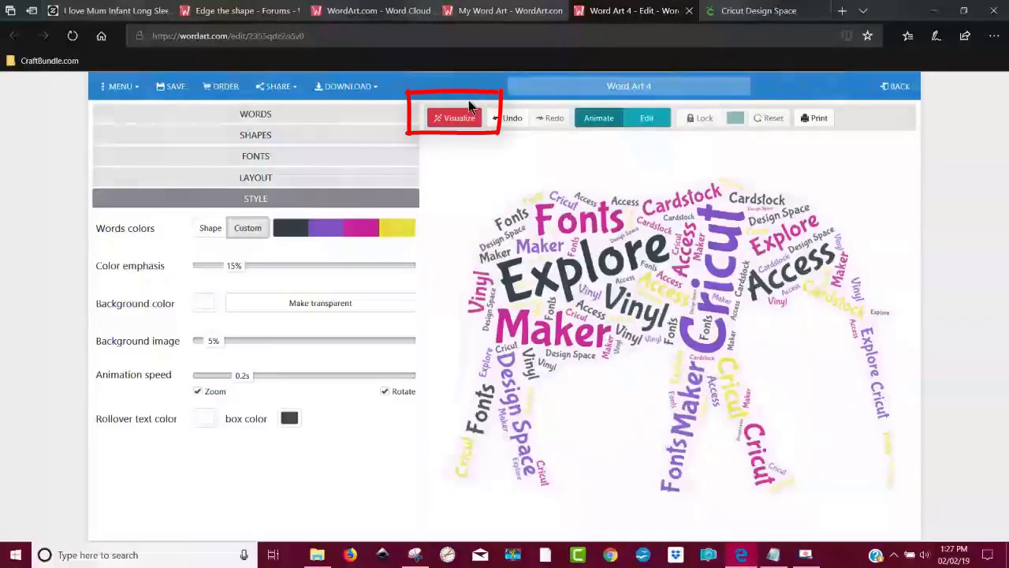
Step: Regenerate the elephant word cloud six times with the four-color palette to try different word arrangements
left_click(455, 118)
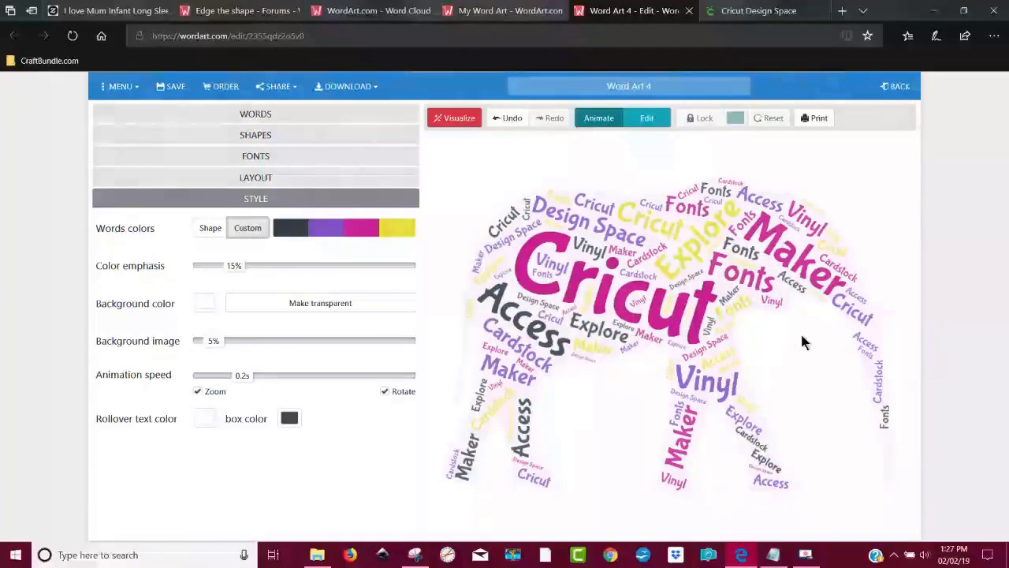
left_click(455, 121)
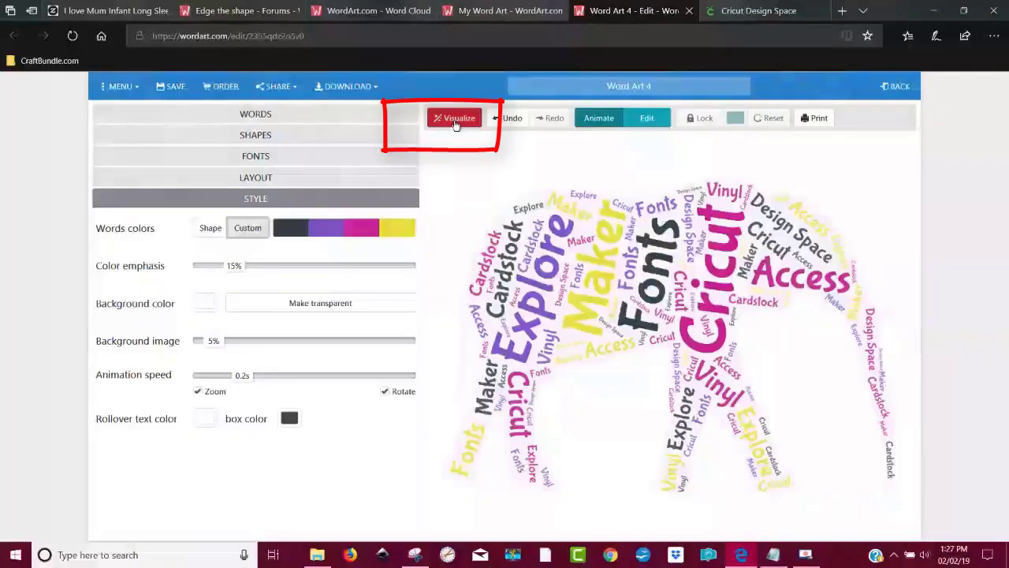
left_click(454, 124)
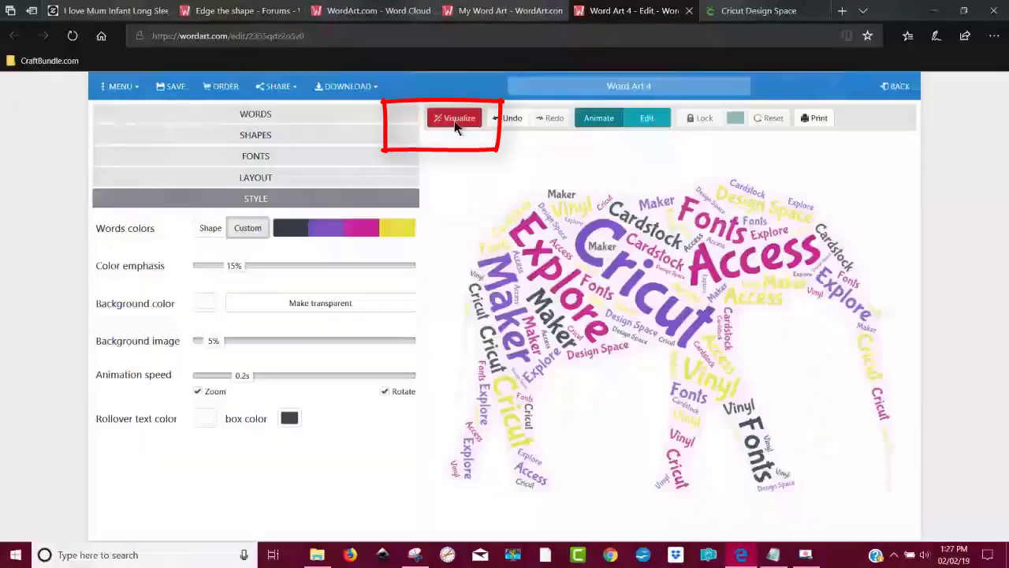
left_click(455, 124)
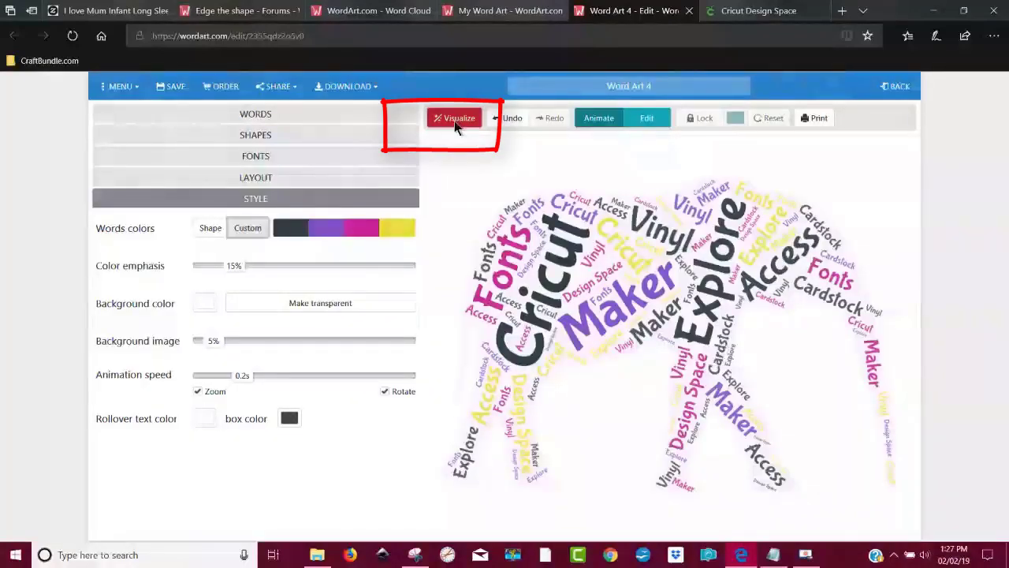
left_click(455, 124)
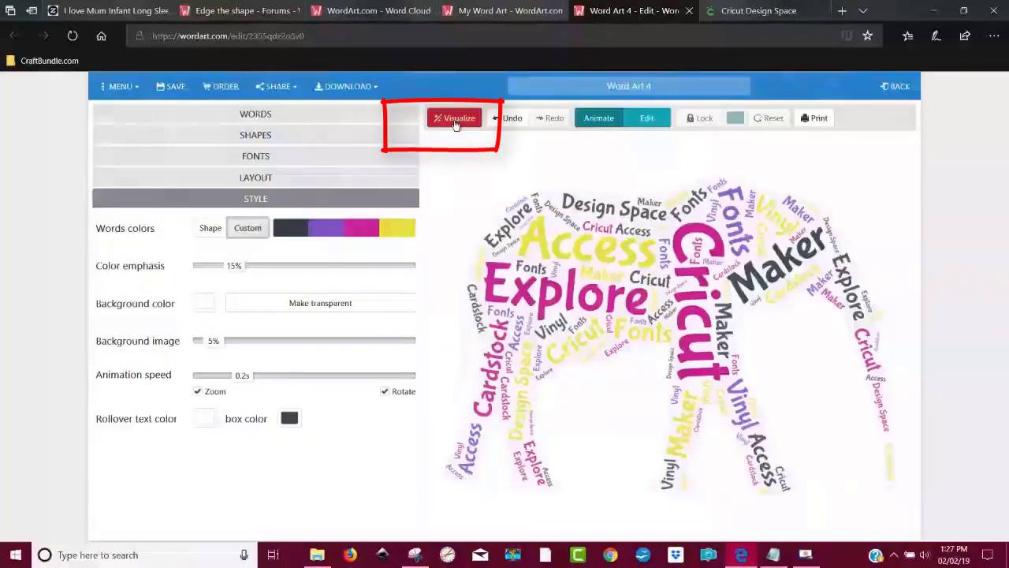
left_click(455, 125)
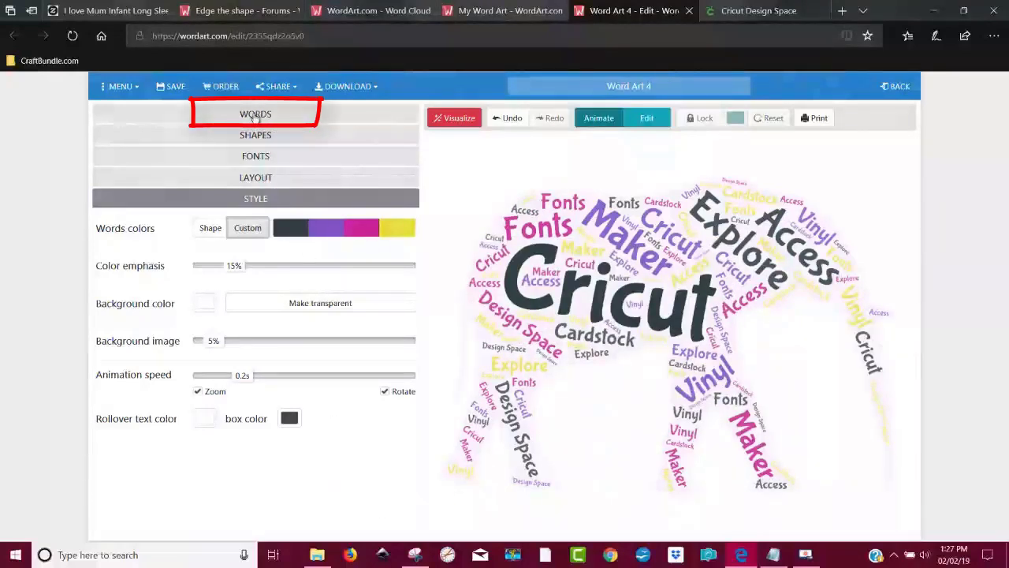
Step: Move the word Cricut from first to last place in the word list and regenerate the elephant
left_click(298, 117)
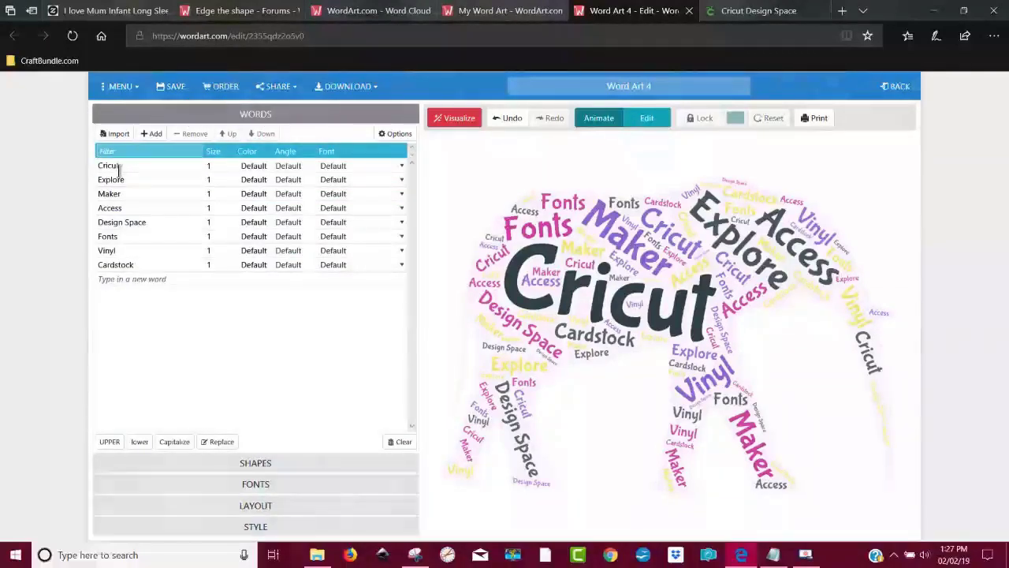
left_click(118, 166)
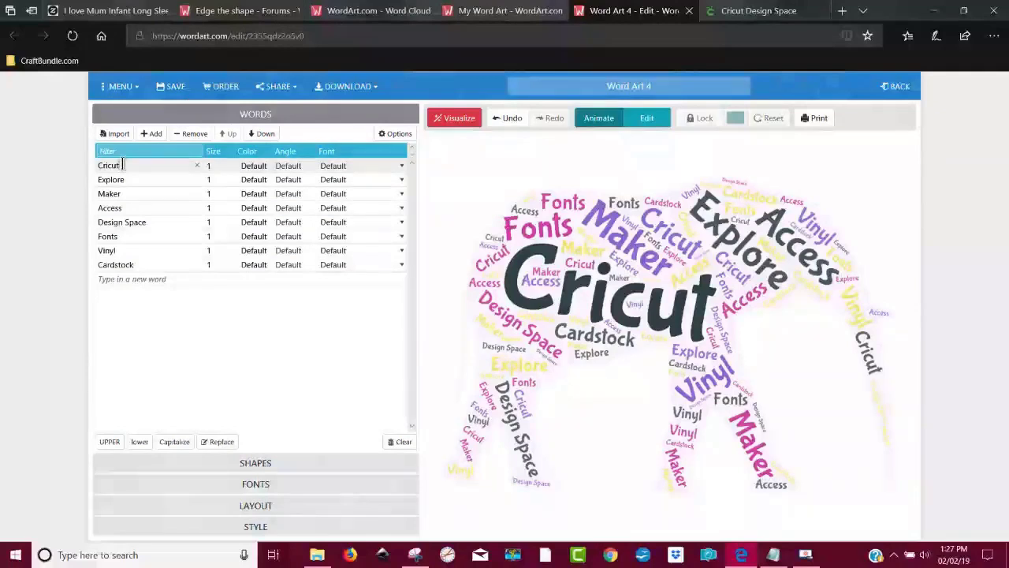
left_click(266, 134)
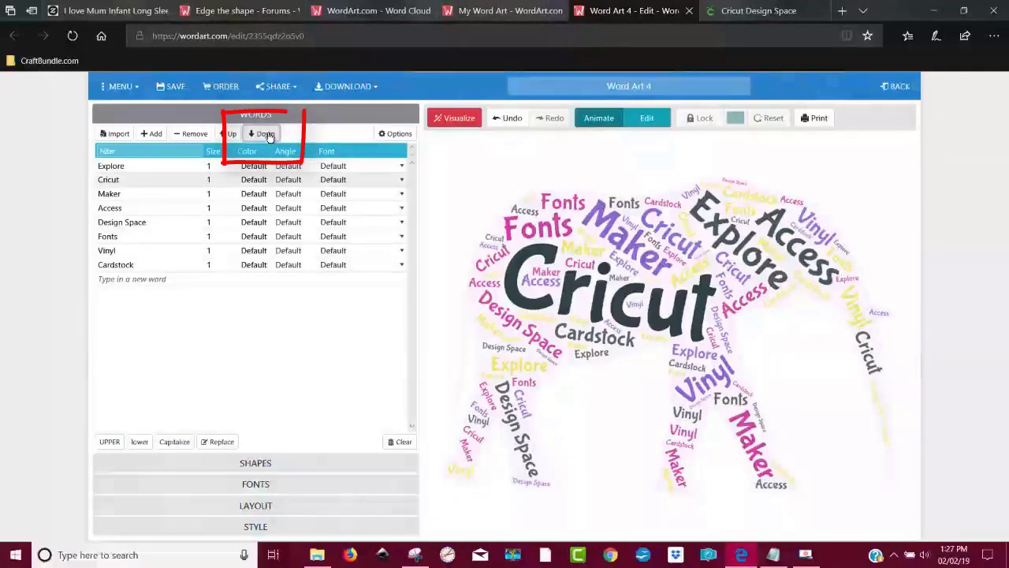
left_click(267, 134)
left_click(267, 135)
left_click(266, 134)
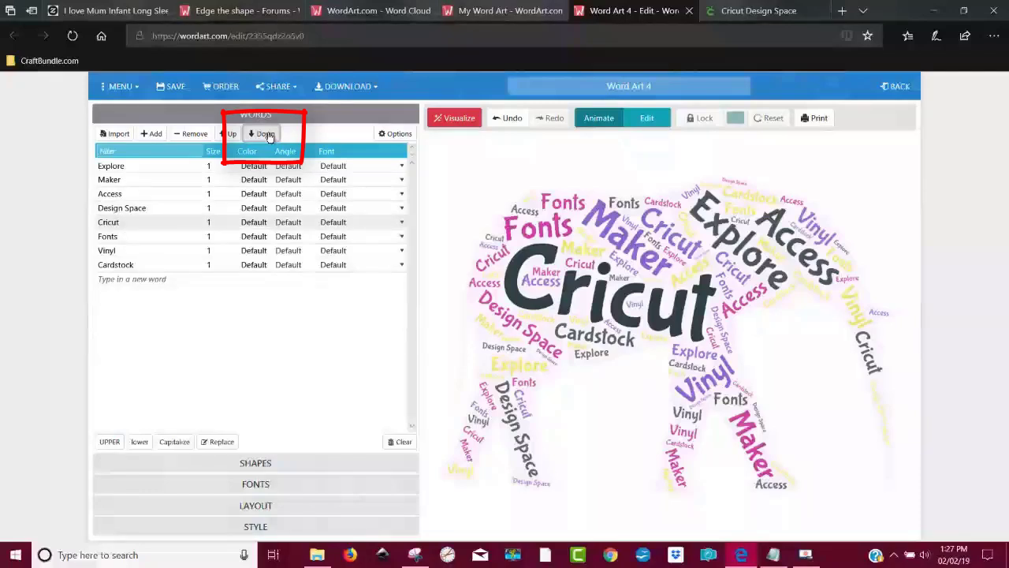
left_click(267, 134)
left_click(266, 134)
left_click(266, 134)
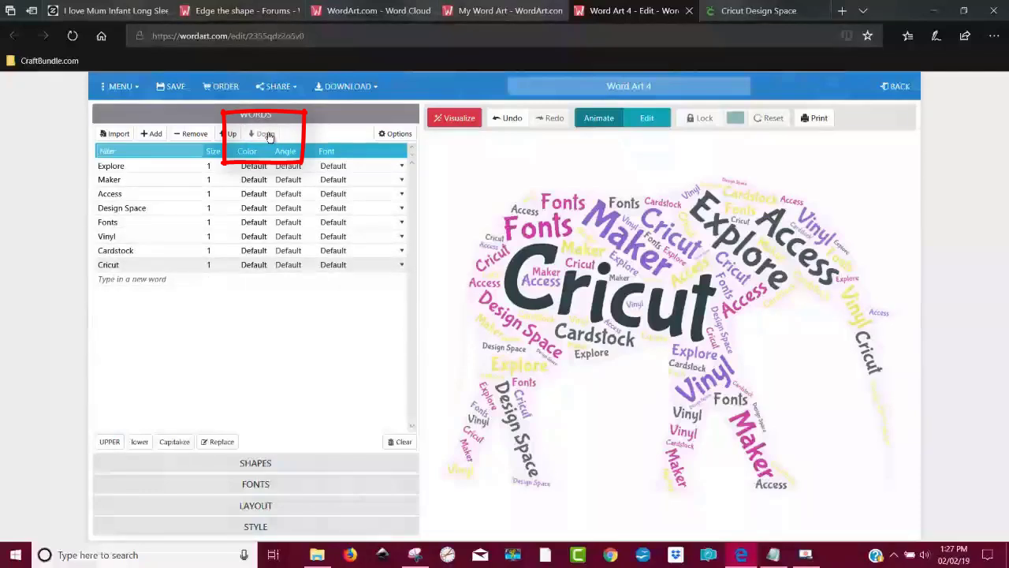
left_click(456, 120)
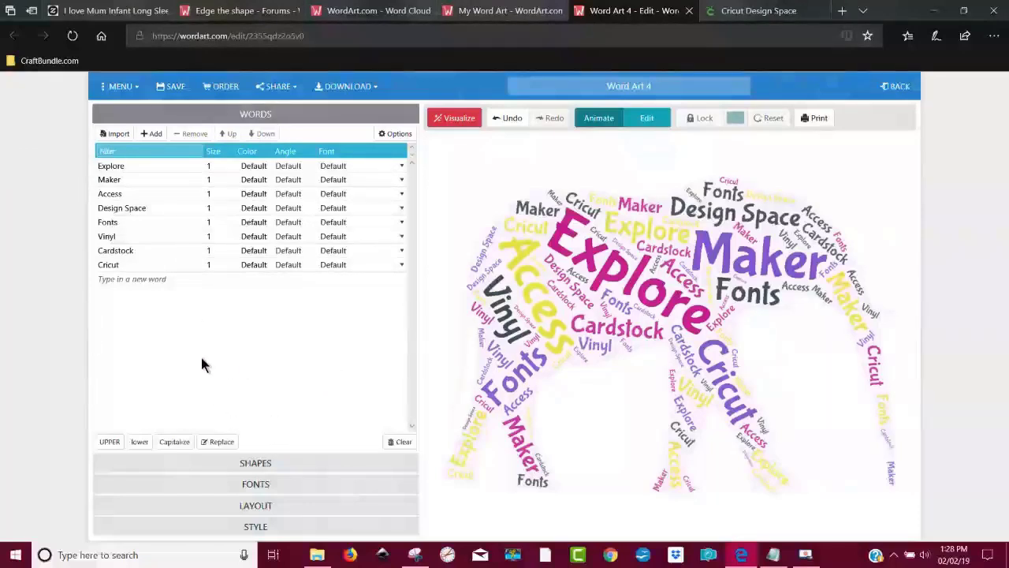
Step: Add a person's first name as a new word at the end of the word list and regenerate the elephant
left_click(168, 279)
type("PattyAnne")
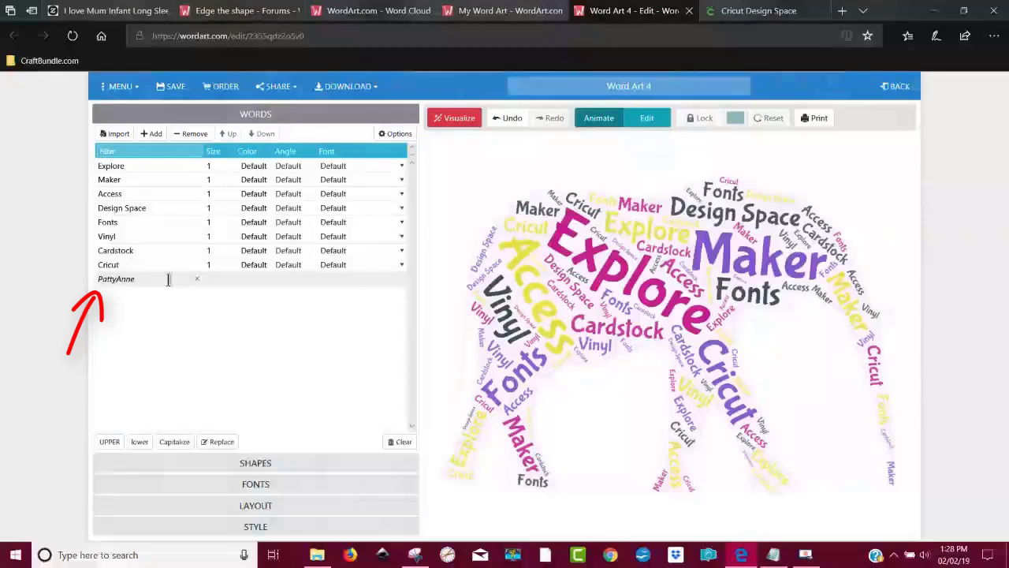
key("Return")
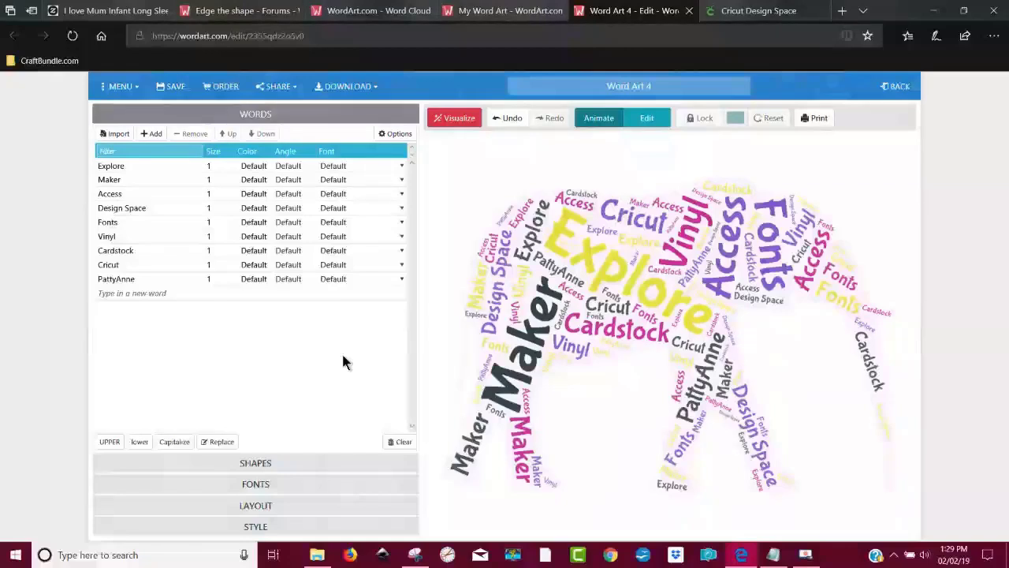
Step: Set the words' Repeat option to Manual, turn off repetition for the added first name and regenerate the elephant
left_click(402, 135)
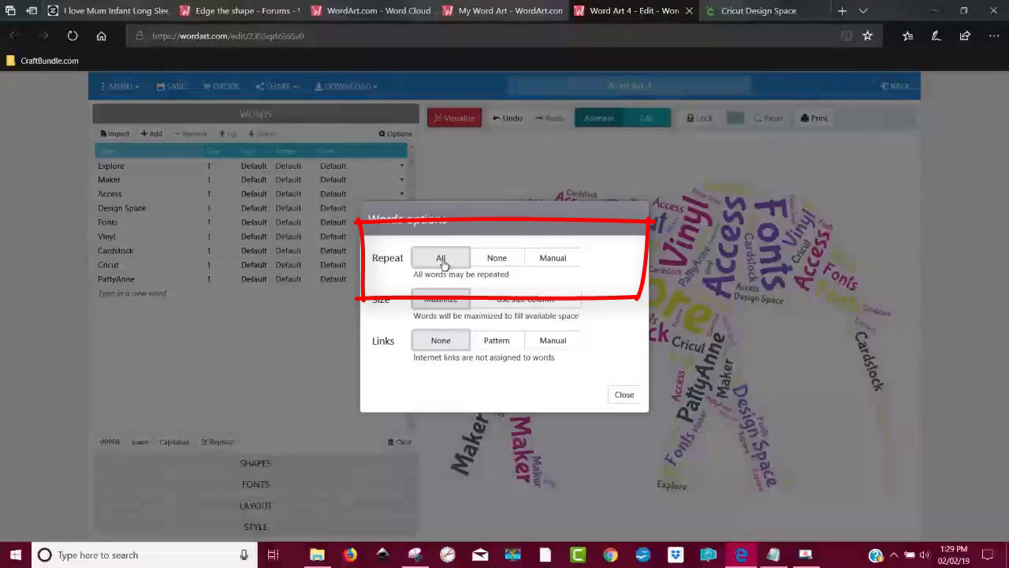
left_click(562, 256)
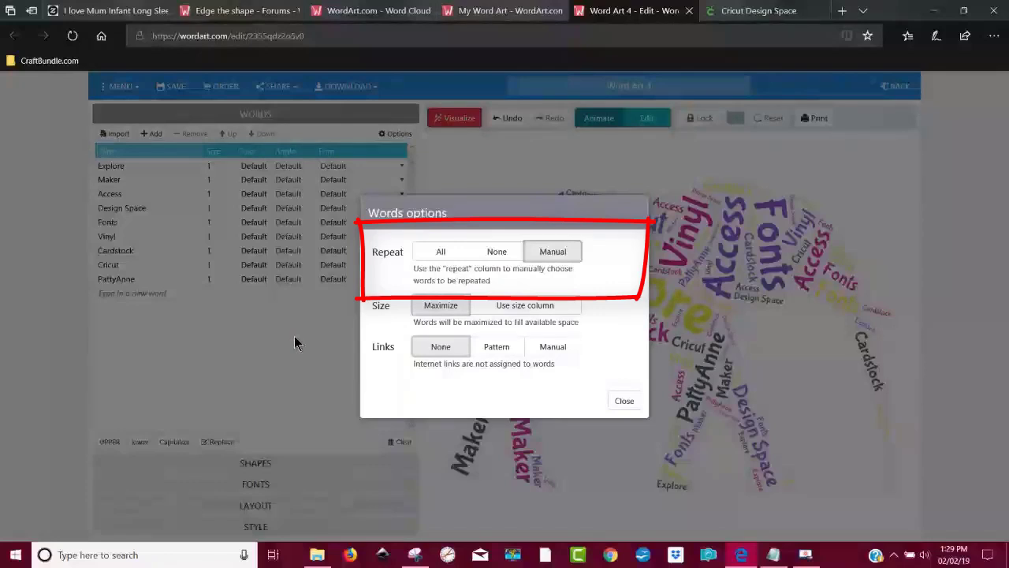
left_click(623, 400)
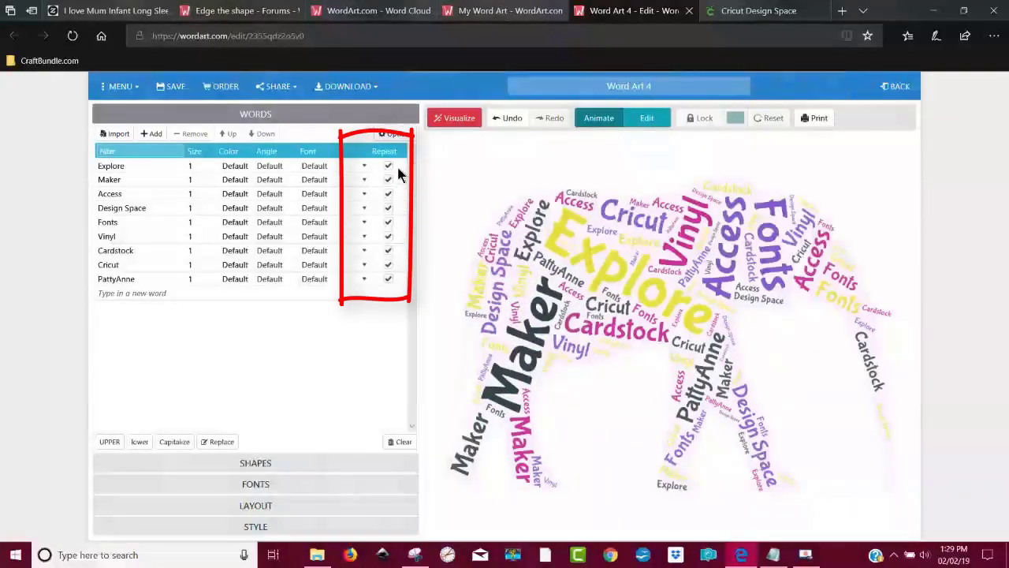
left_click(390, 282)
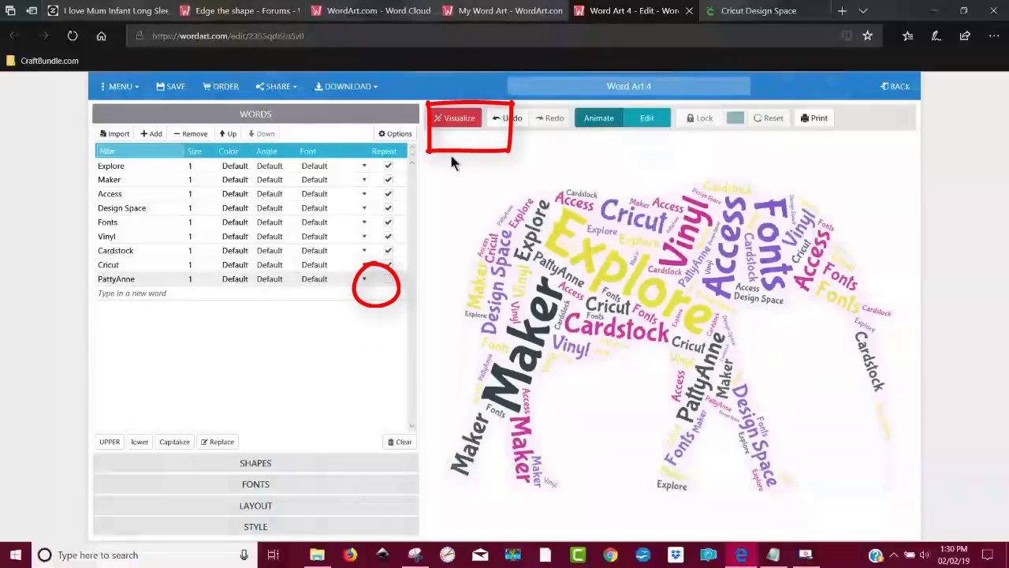
left_click(460, 120)
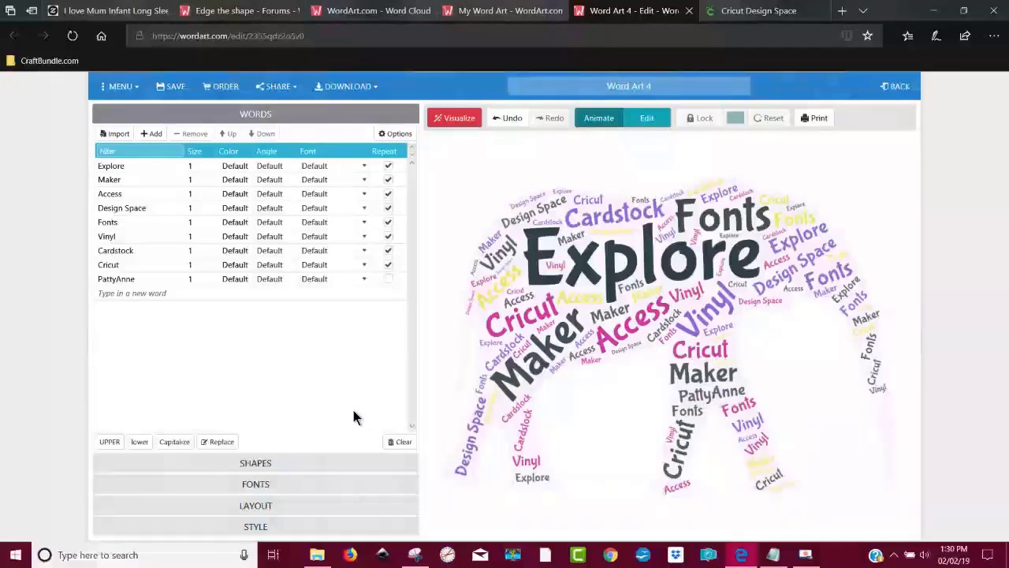
Step: Turn off repetition for Cardstock, Vinyl, Fonts, Design Space, Access, Maker and Explore, leaving only Cricut repeating, and regenerate the elephant
left_click(388, 250)
left_click(387, 237)
left_click(388, 222)
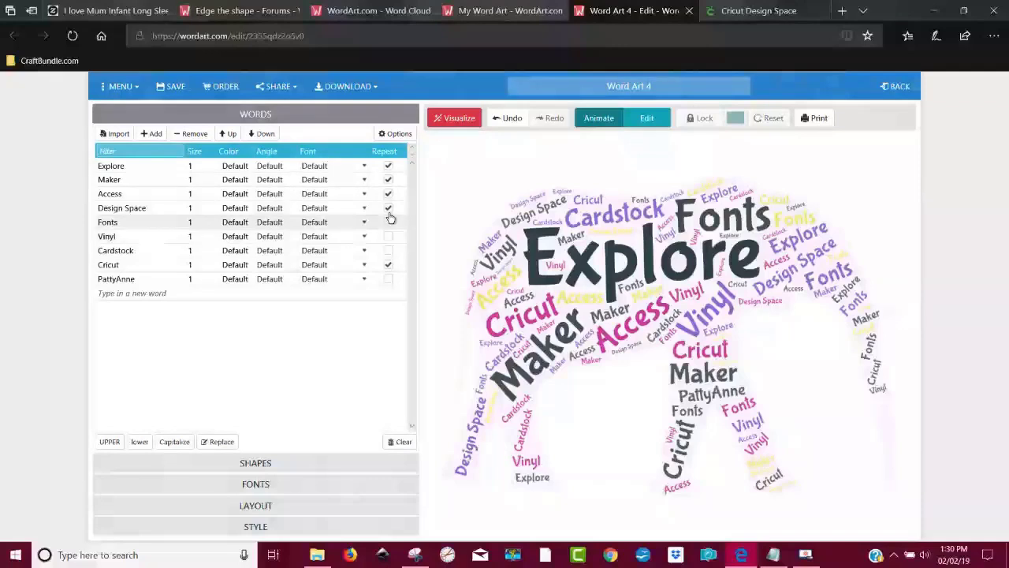
left_click(388, 208)
left_click(389, 194)
left_click(388, 179)
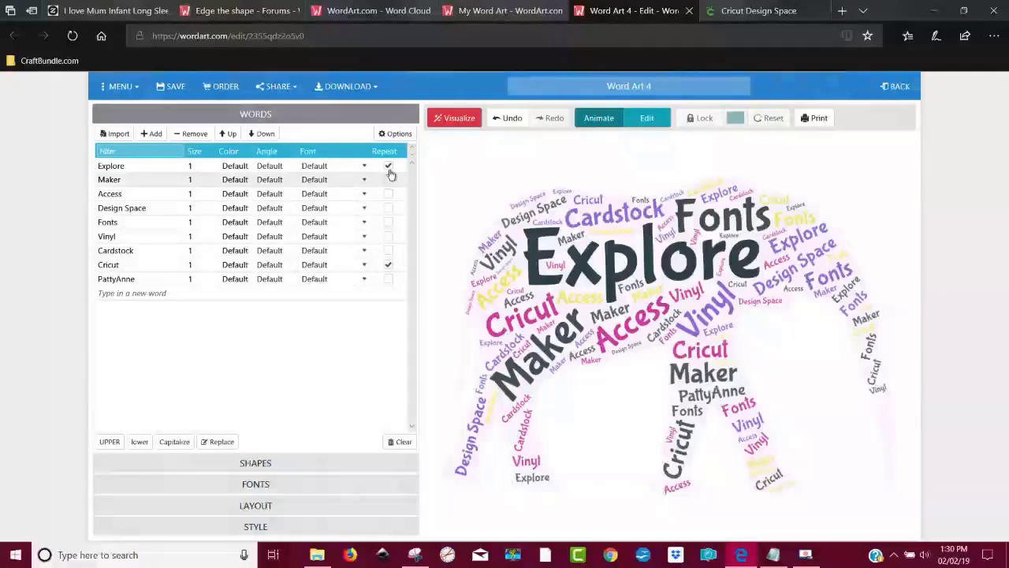
left_click(388, 165)
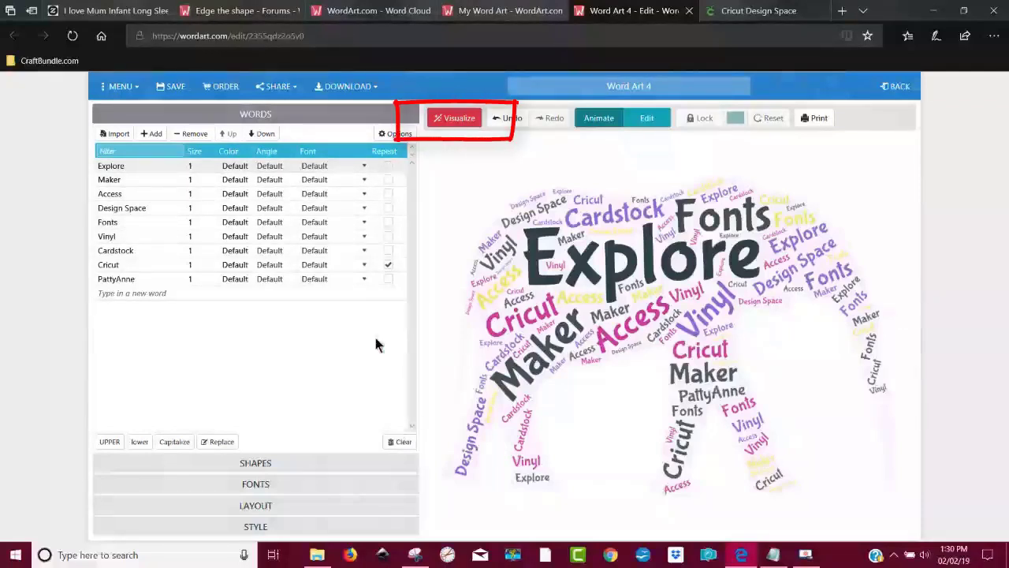
left_click(459, 120)
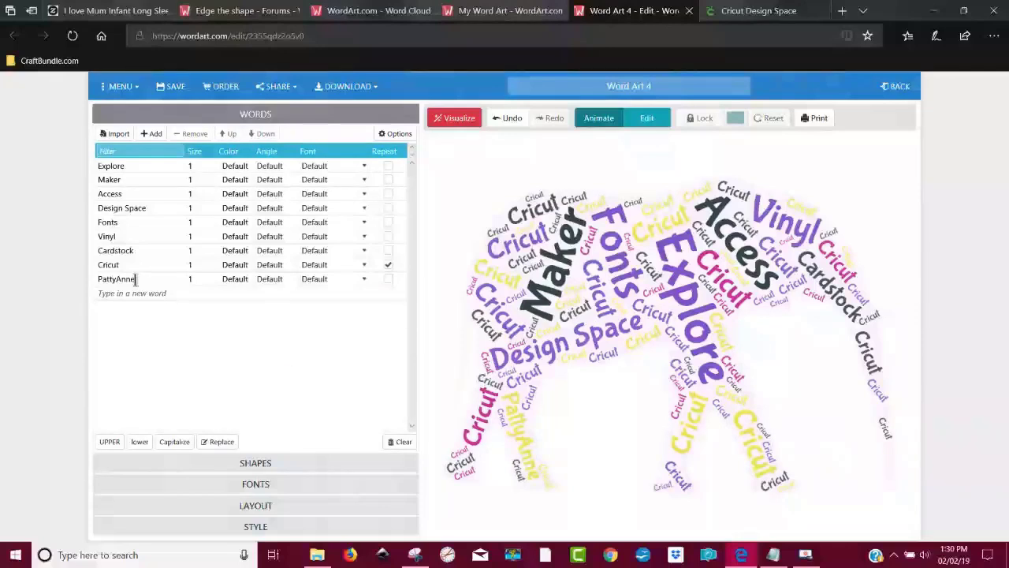
Step: Move the word Cricut back to first place in the word list and regenerate the elephant
left_click(112, 265)
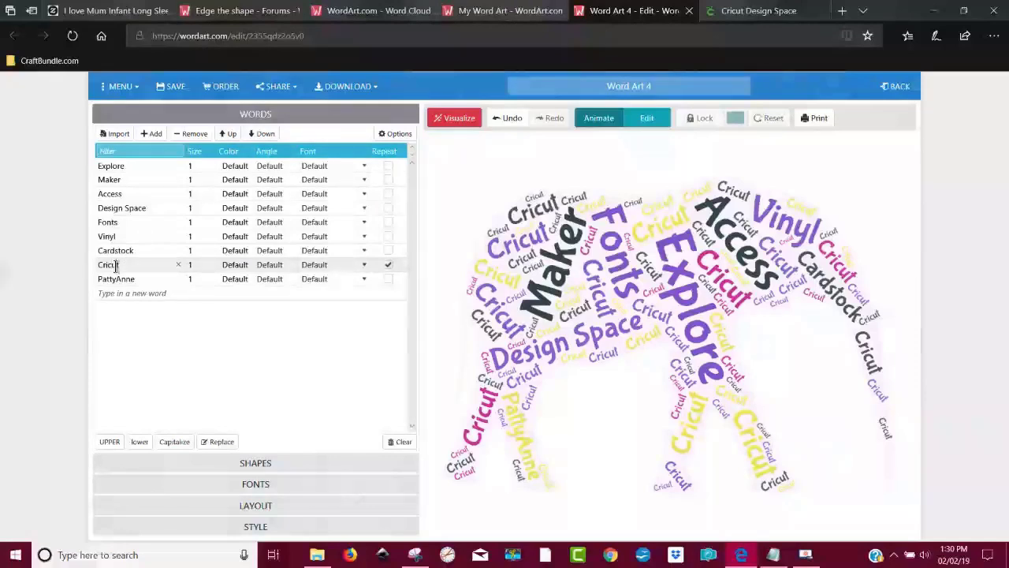
left_click(234, 137)
left_click(234, 137)
left_click(234, 136)
left_click(234, 137)
left_click(234, 137)
left_click(234, 137)
left_click(234, 137)
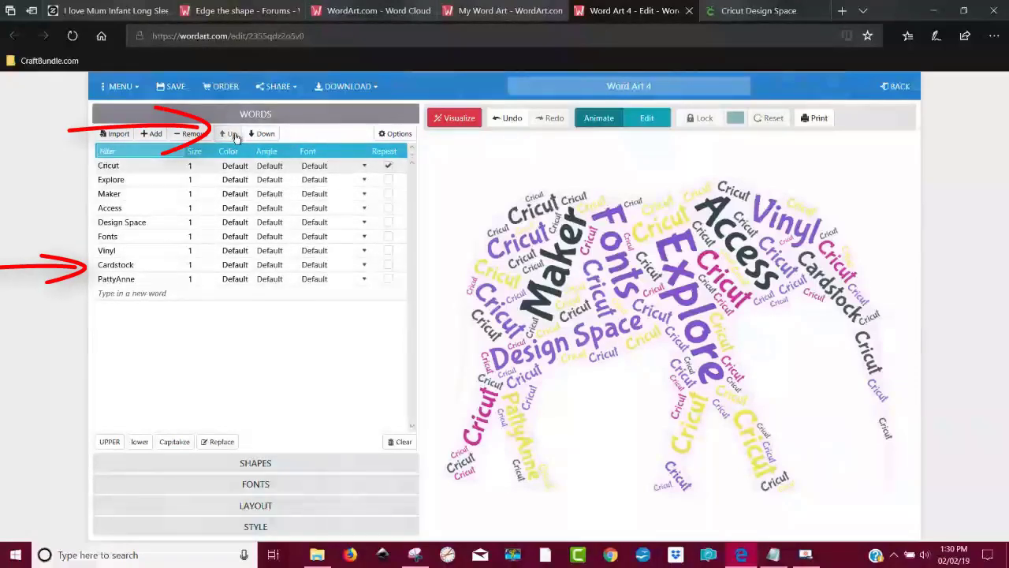
left_click(454, 118)
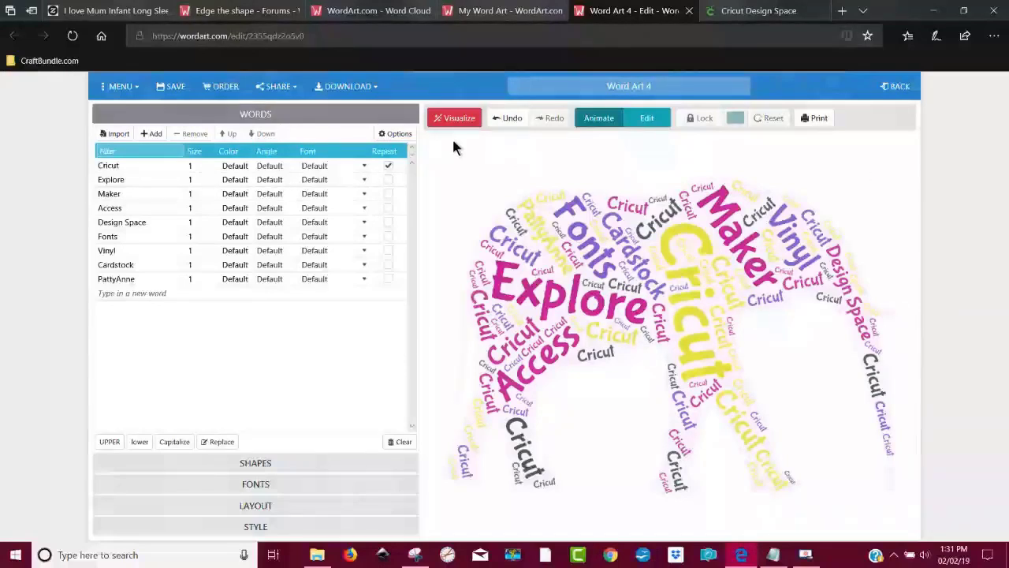
Step: Set the words' Size option to Use size column and give the word Cricut a size of 5
left_click(402, 133)
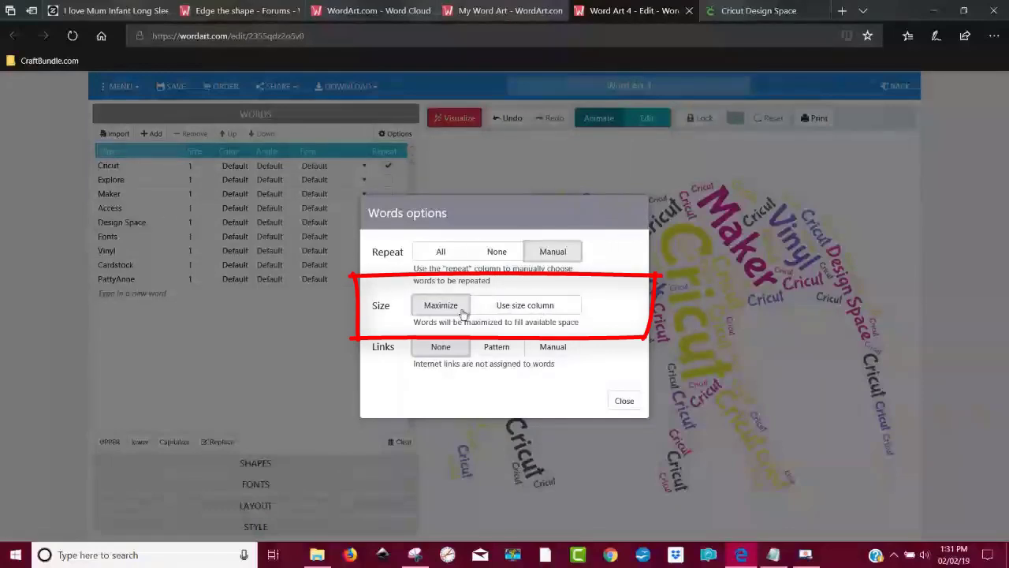
left_click(535, 310)
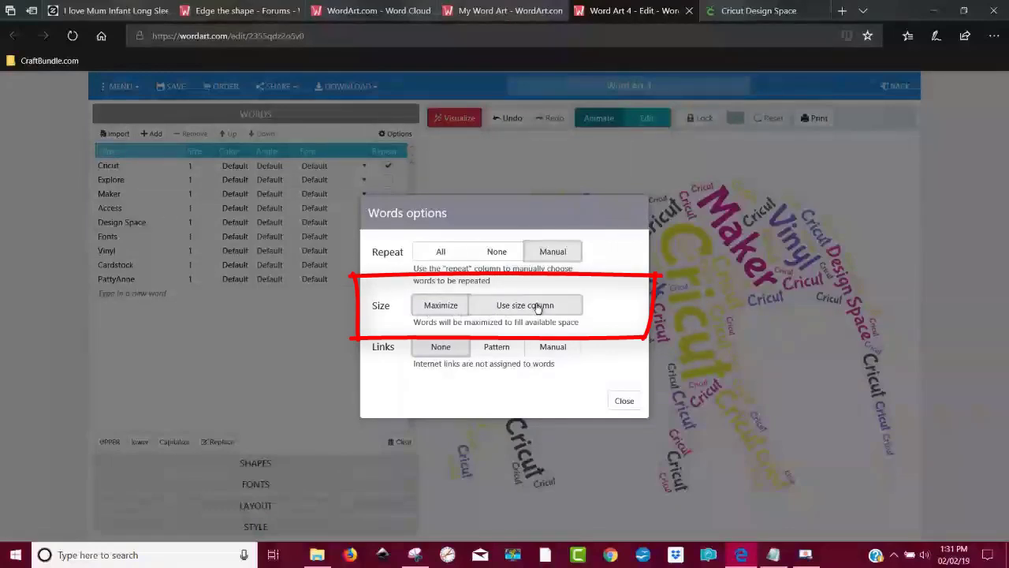
left_click(620, 408)
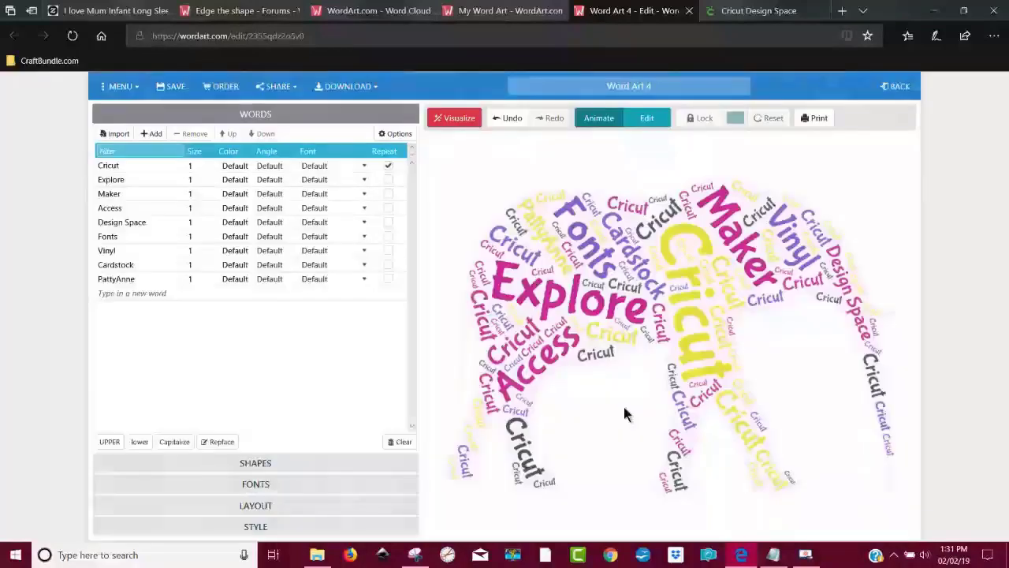
left_click(190, 165)
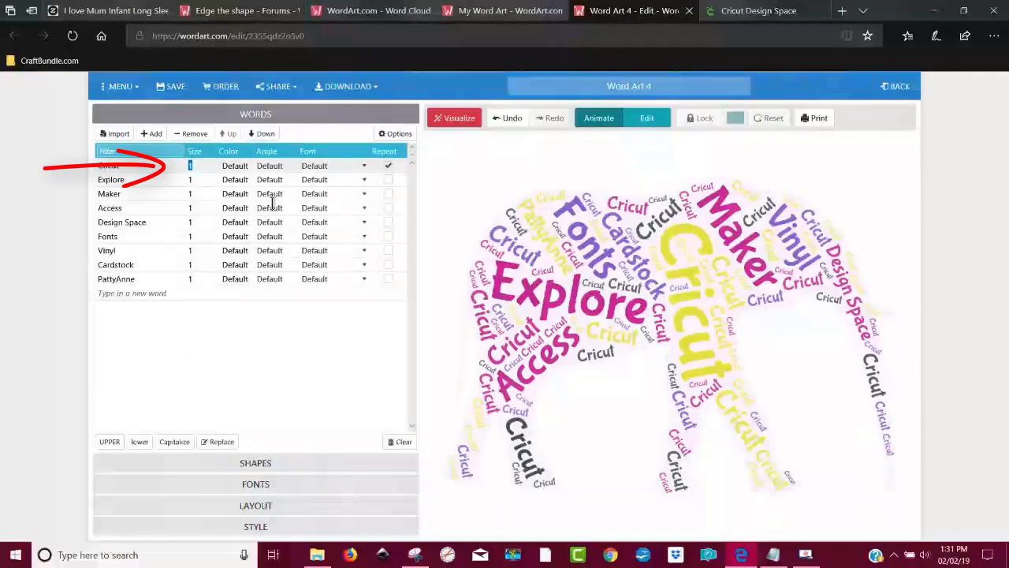
type("5")
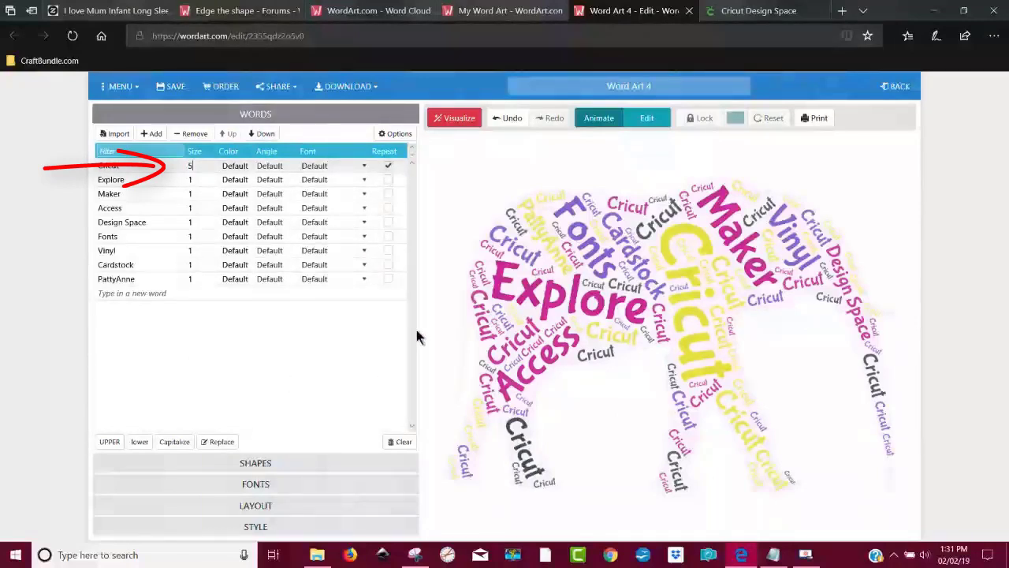
Step: Regenerate the elephant with the new size for the word Cricut and check the background image setting in its style
left_click(455, 121)
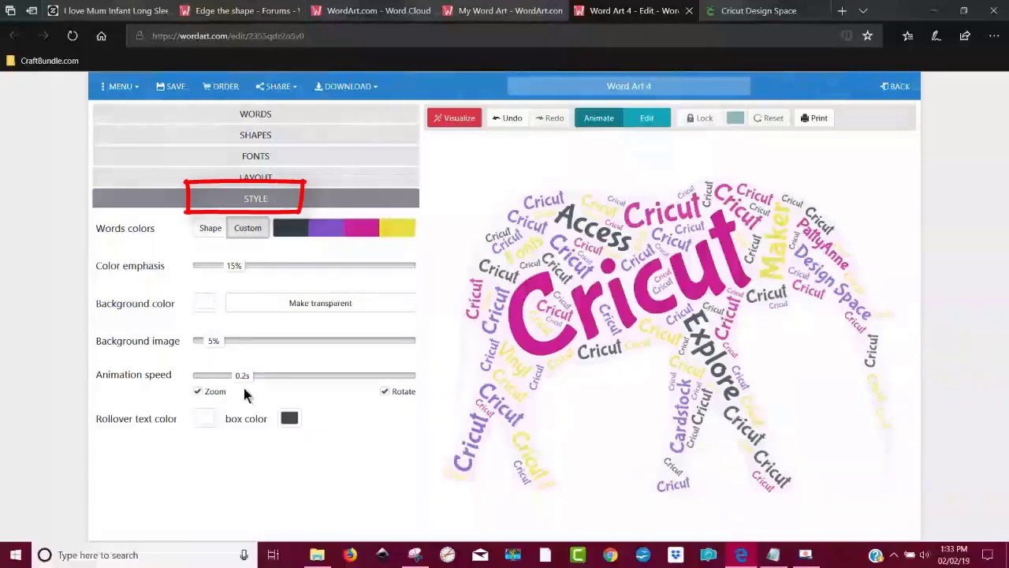
mouse_move(214, 342)
left_mouse_down()
mouse_move(277, 342)
mouse_move(212, 344)
mouse_move(221, 356)
left_mouse_up()
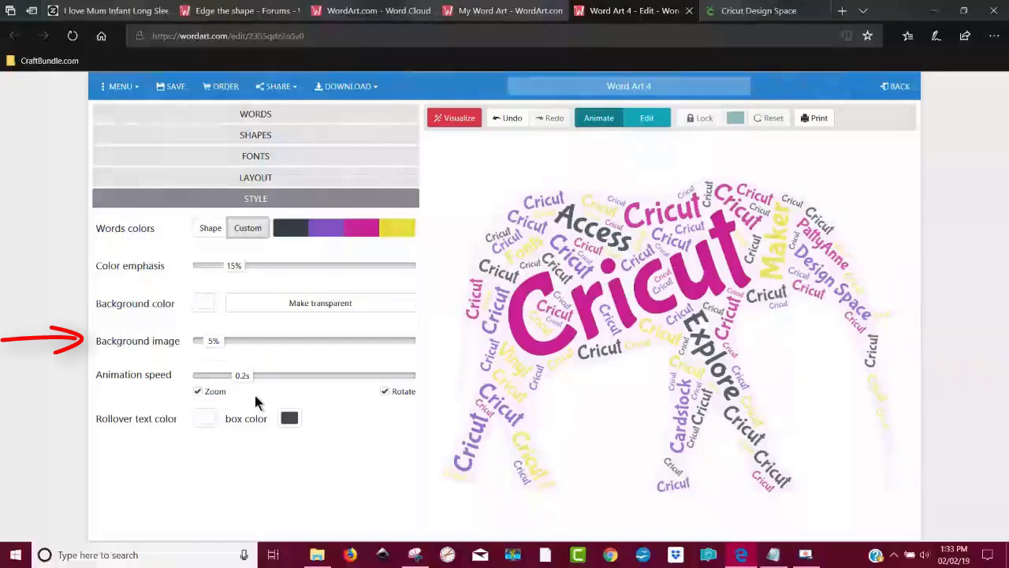
Step: Download the word cloud as a Standard JPEG and save it in Downloads as Word Art 4 elephant
left_click(335, 89)
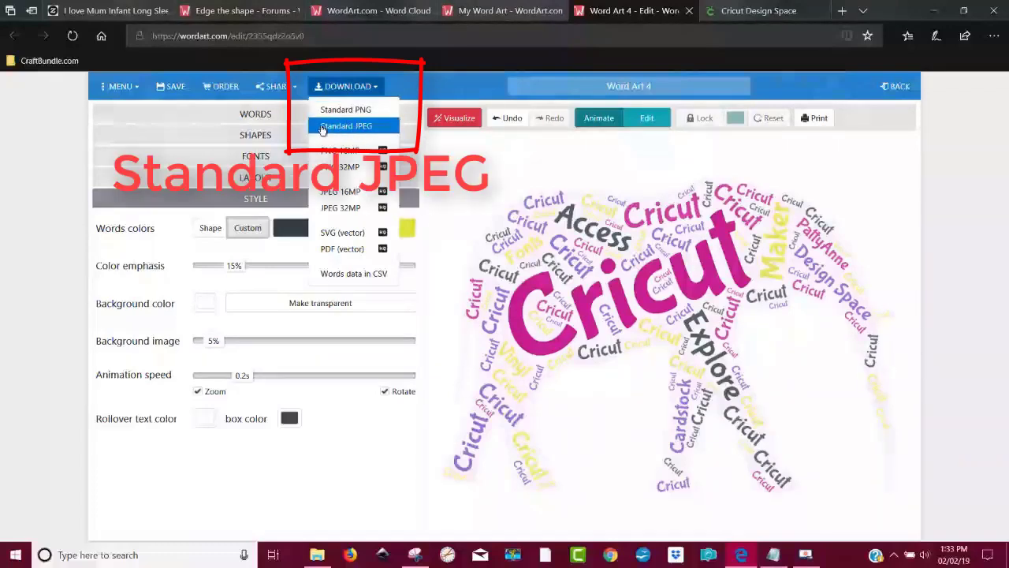
left_click(368, 128)
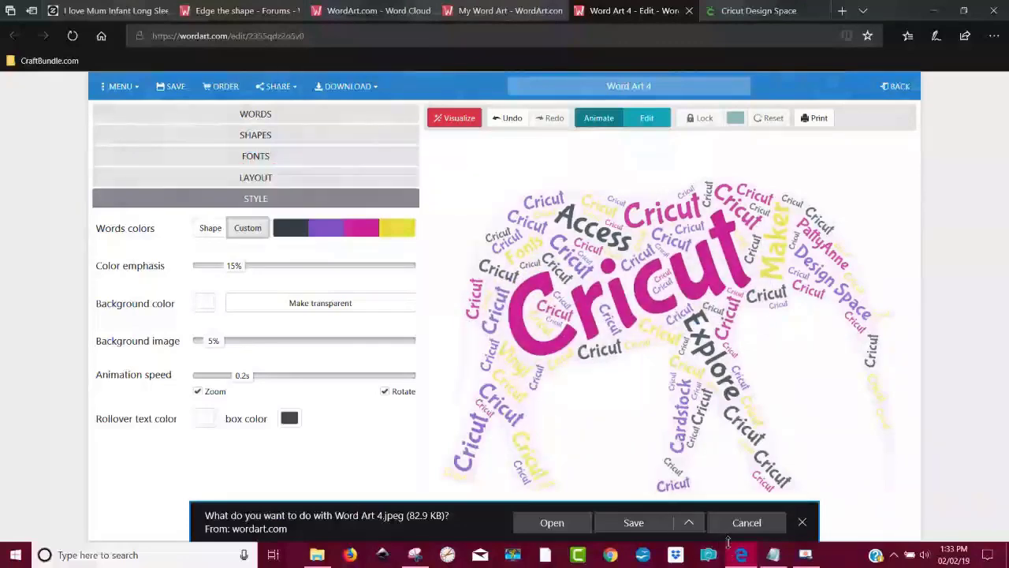
left_click(690, 524)
left_click(675, 502)
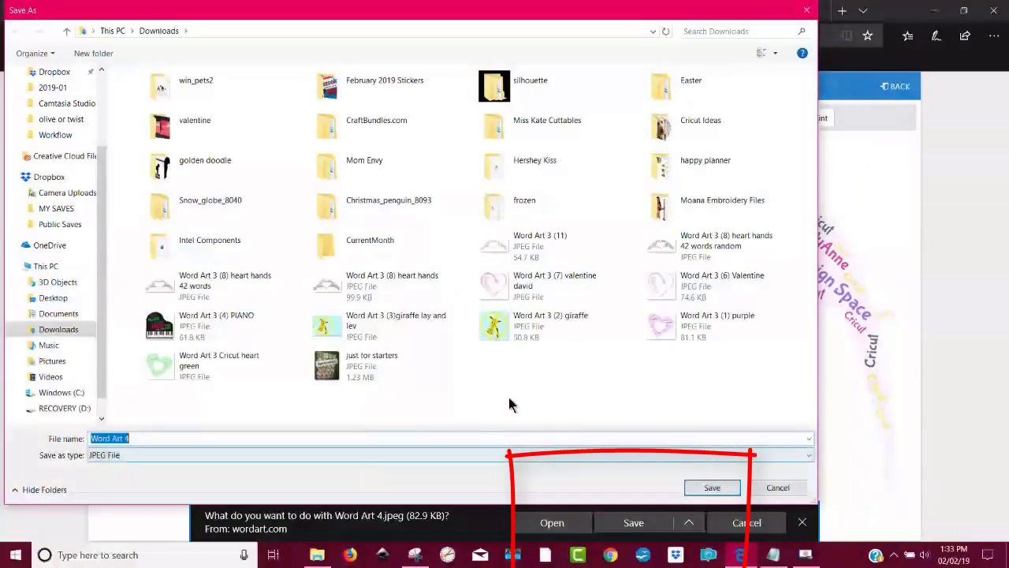
left_click(155, 438)
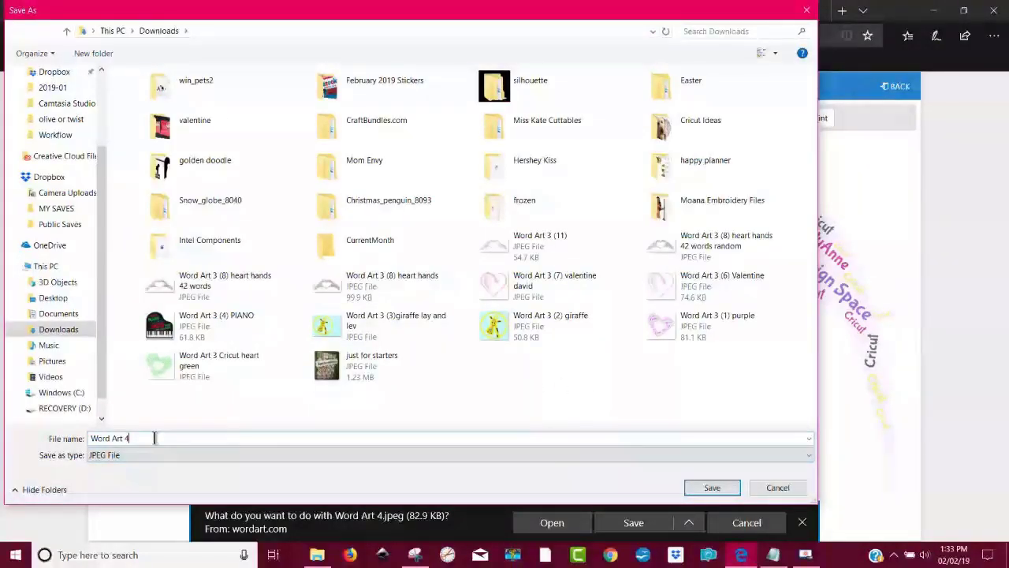
type("ele")
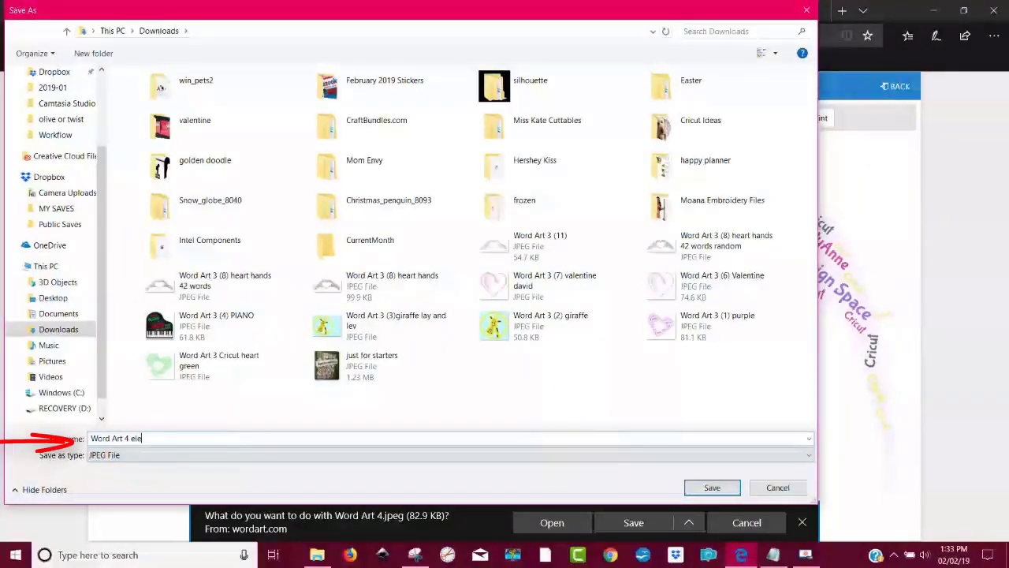
type("phant")
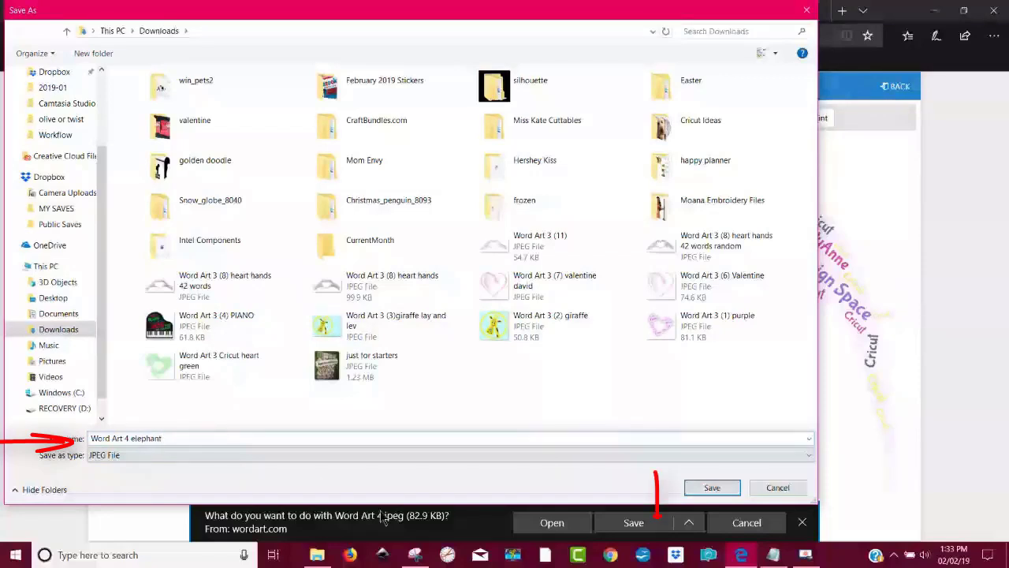
left_click(704, 489)
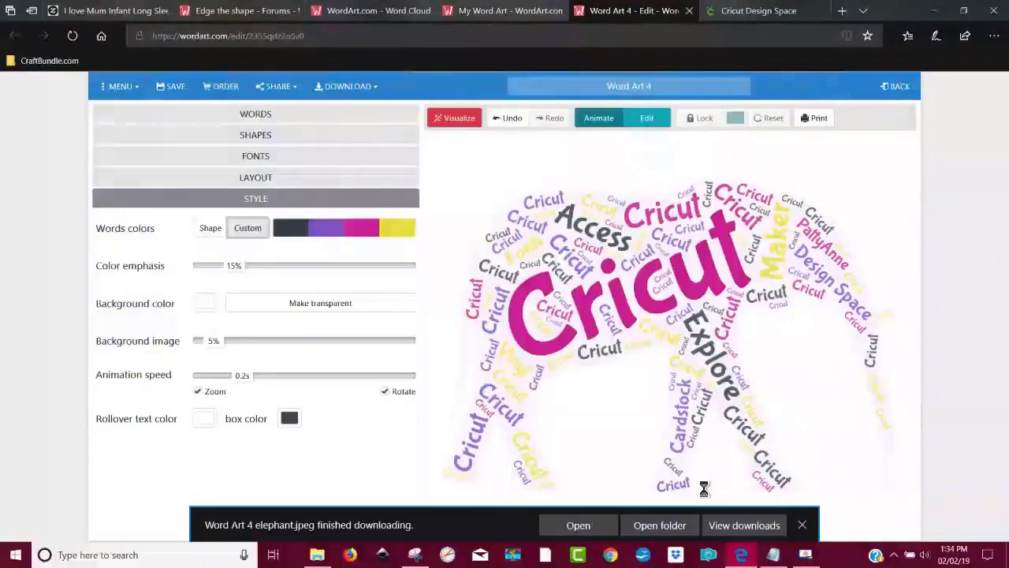
left_click(801, 524)
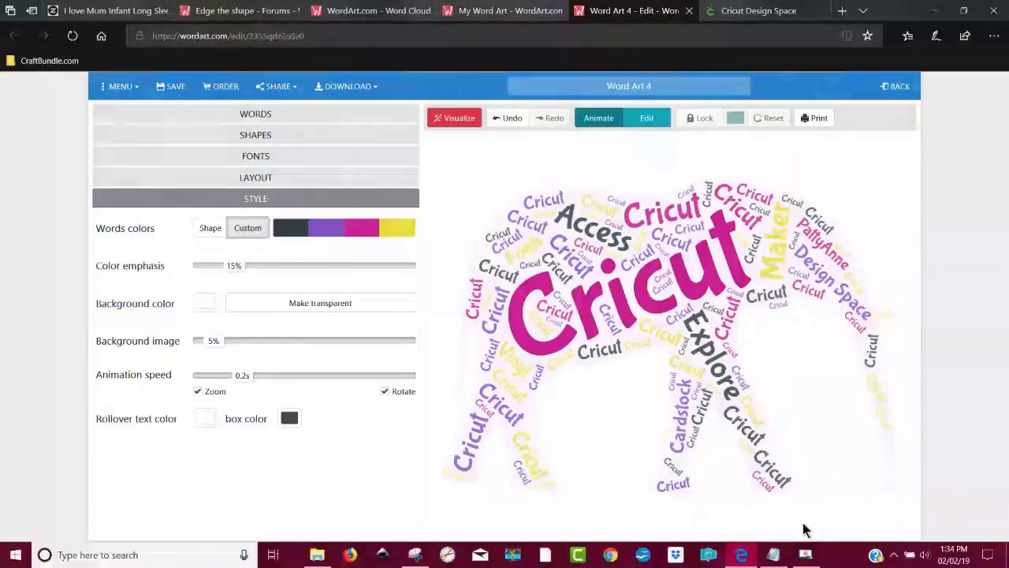
Step: Switch to Cricut Design Space, upload the Word Art 4 elephant JPEG as an image and set its type to Complex
left_click(755, 13)
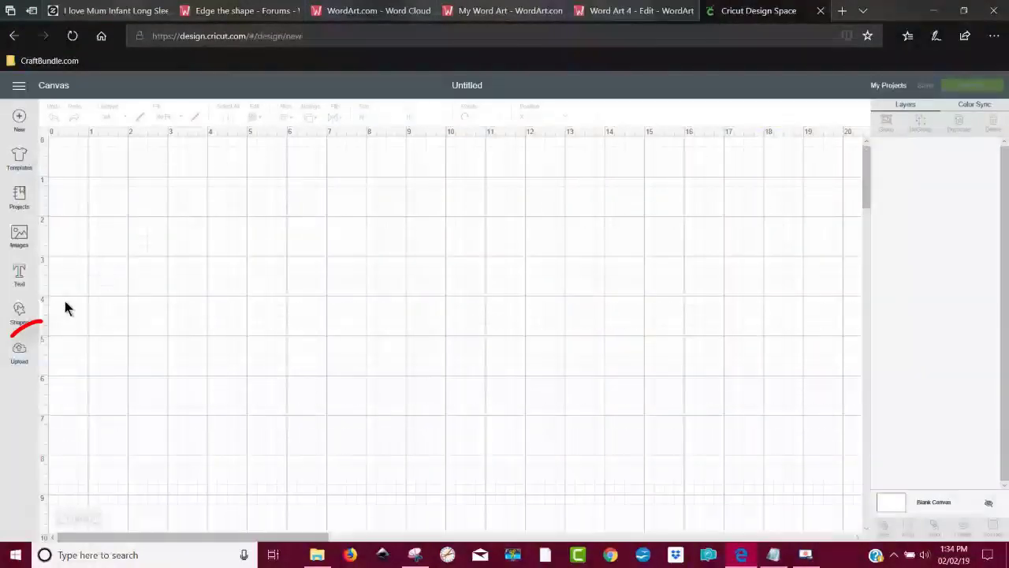
left_click(31, 350)
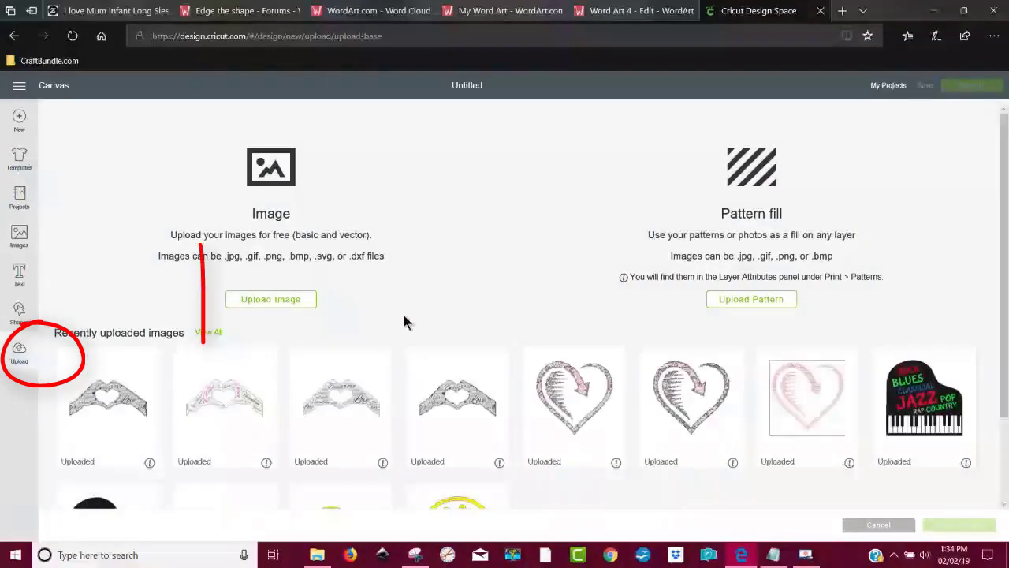
left_click(272, 303)
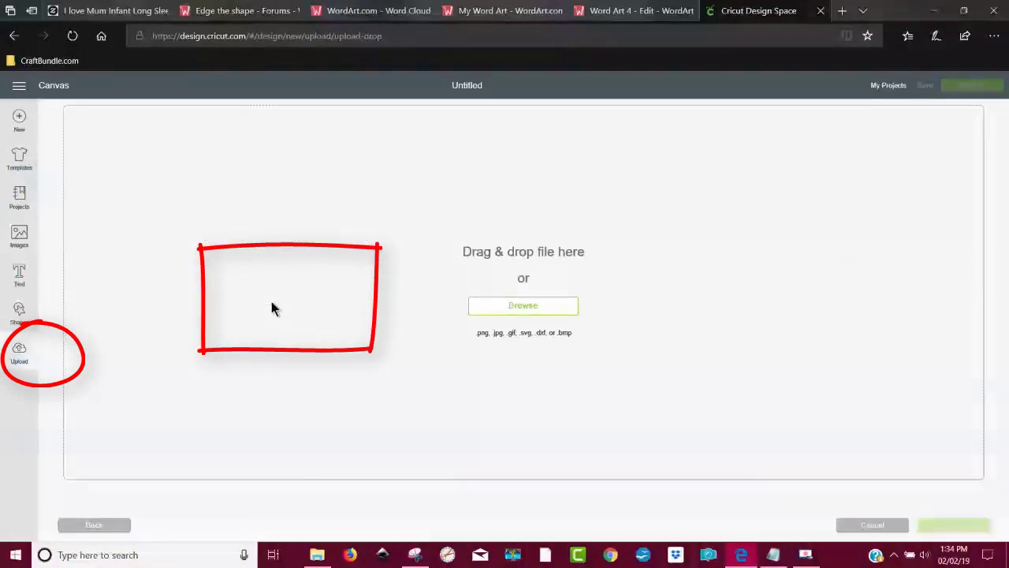
left_click(523, 306)
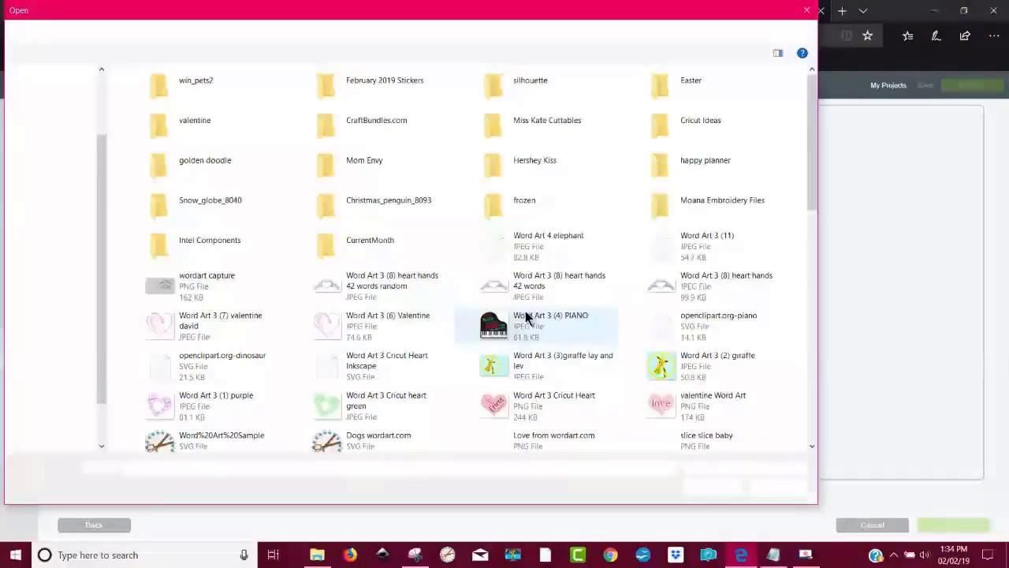
left_click(535, 251)
left_click(711, 488)
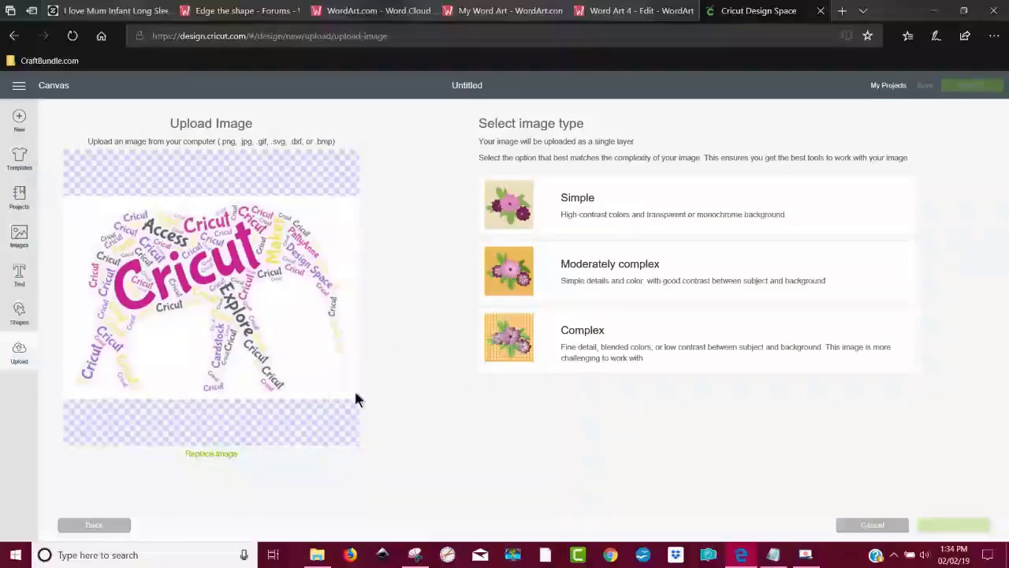
left_click(656, 348)
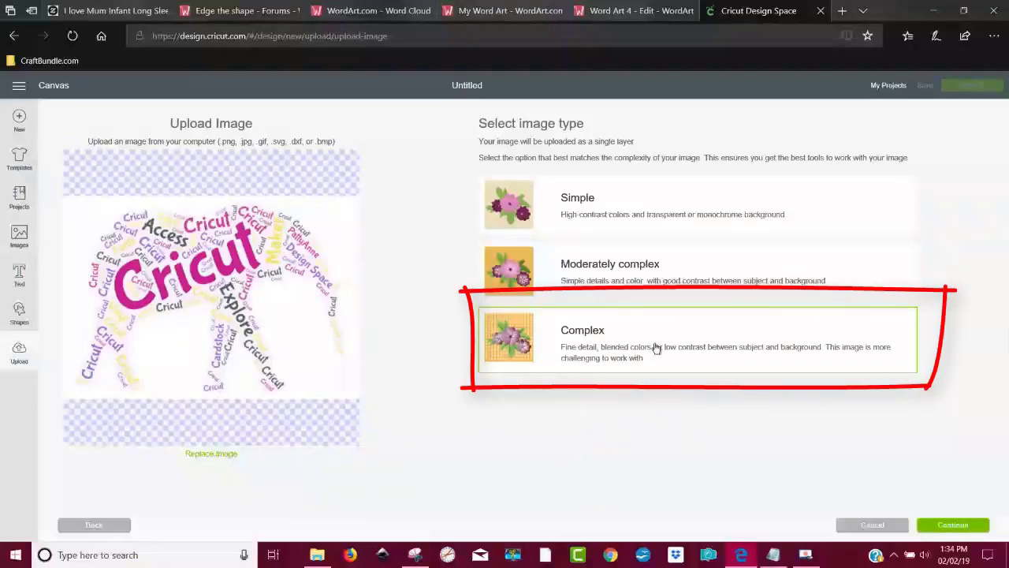
left_click(952, 525)
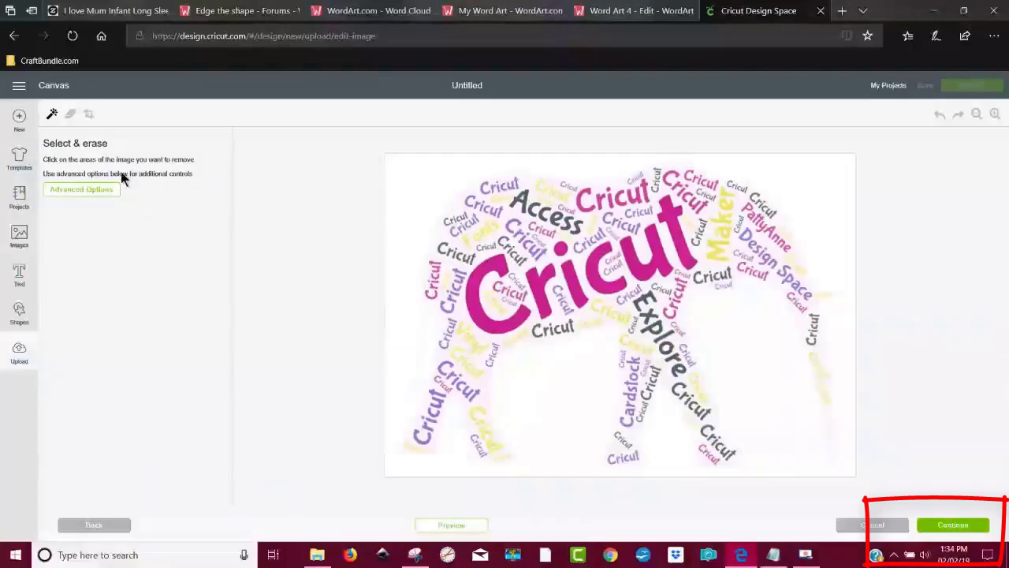
Step: Try to erase the background around the elephant with the default color tolerance and inspect the words up close
left_click(417, 181)
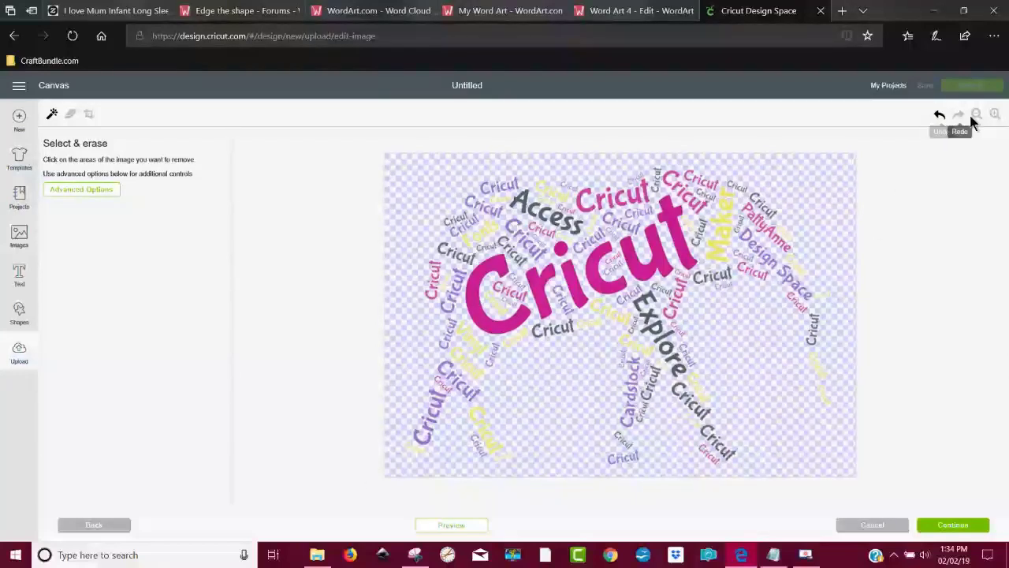
left_click(994, 114)
left_click(995, 114)
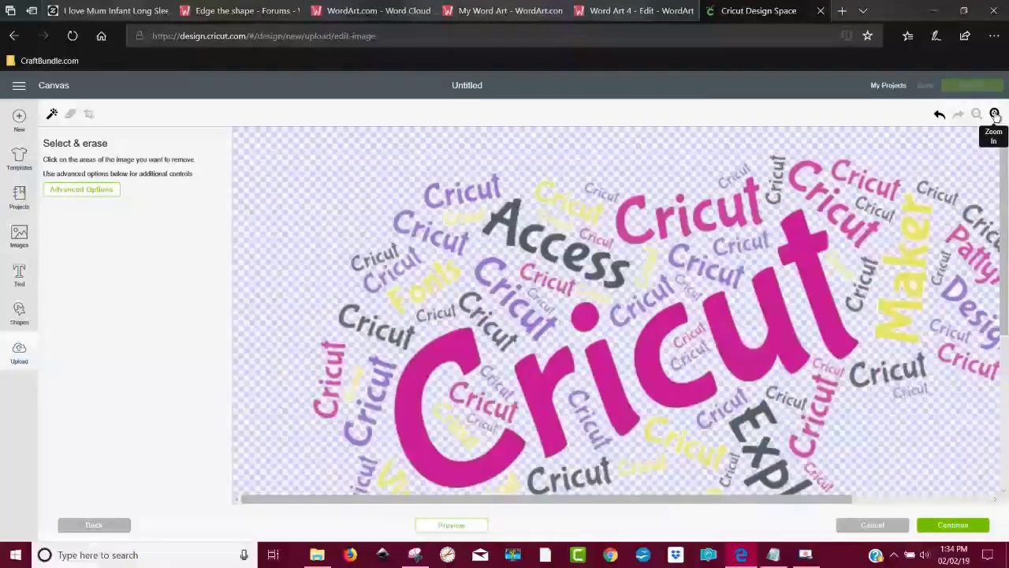
left_click(995, 114)
left_click(995, 115)
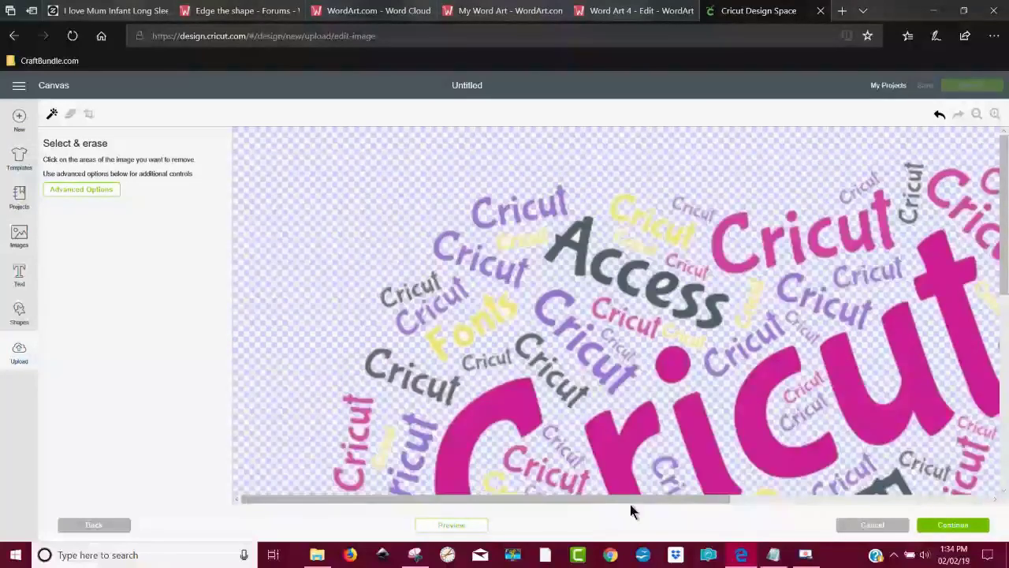
left_click_drag(630, 504, 839, 504)
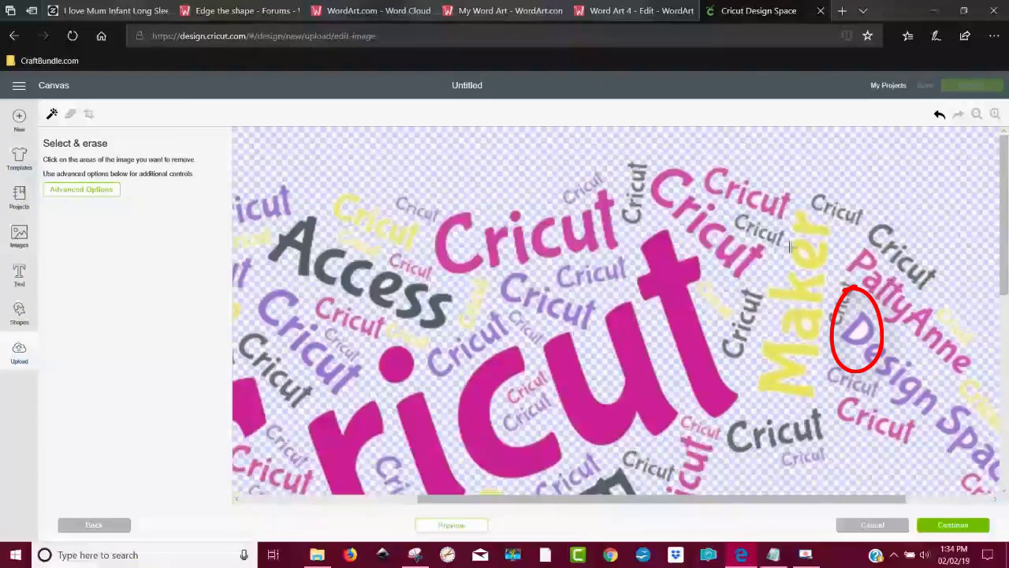
mouse_move(1003, 162)
left_mouse_down()
mouse_move(1000, 276)
mouse_move(789, 298)
mouse_move(679, 296)
left_mouse_up()
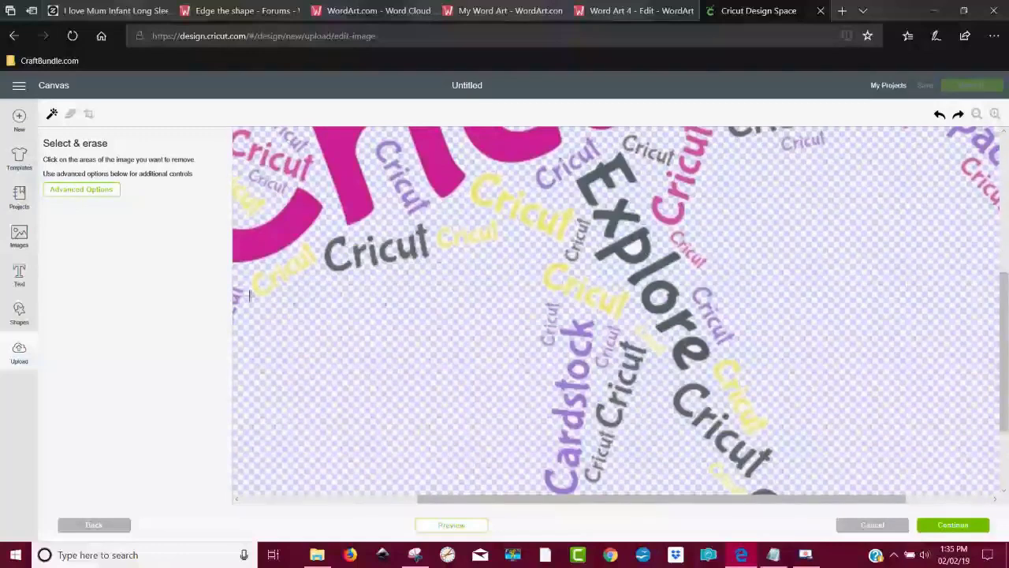
Step: Undo the background erasure, then try the same erasure once more on the whole elephant and undo it
left_click(940, 117)
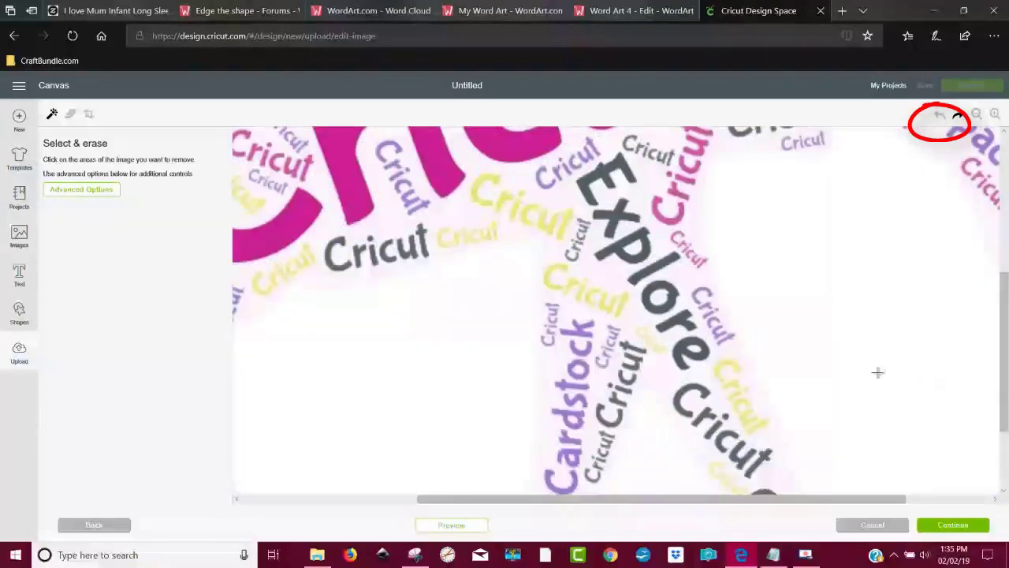
left_click(977, 115)
left_click(977, 115)
left_click(977, 115)
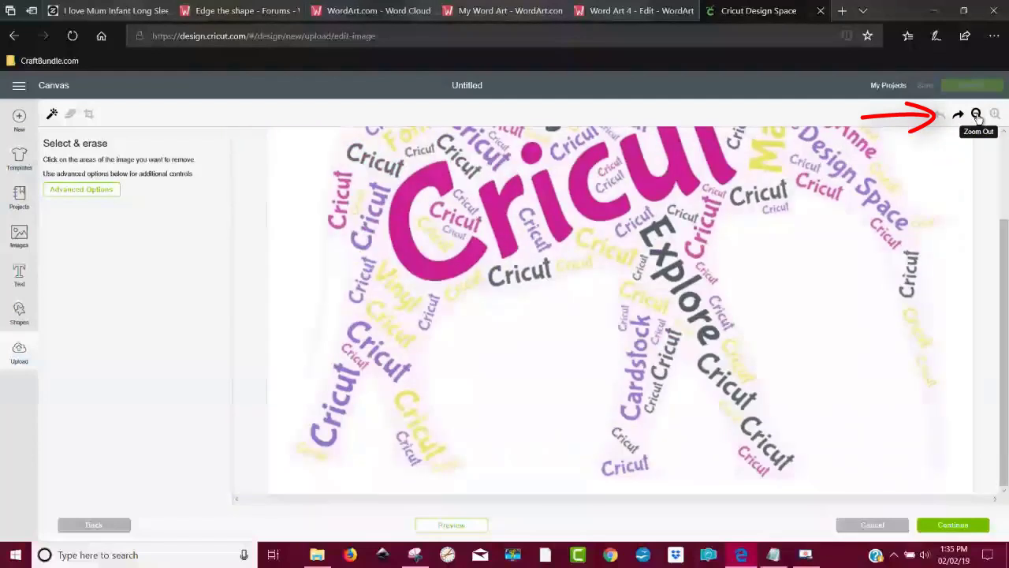
left_click(976, 116)
left_click(977, 116)
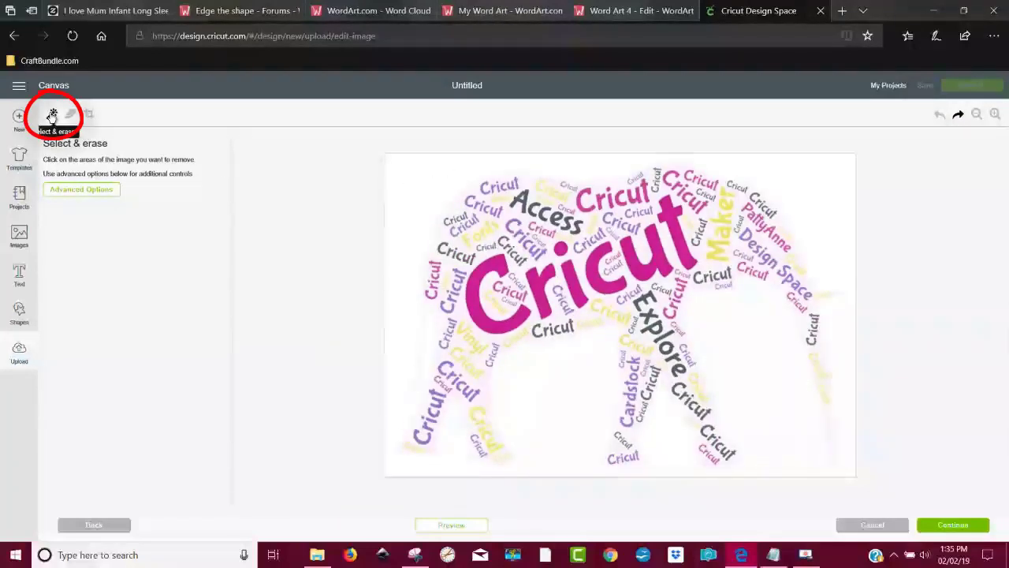
left_click(412, 179)
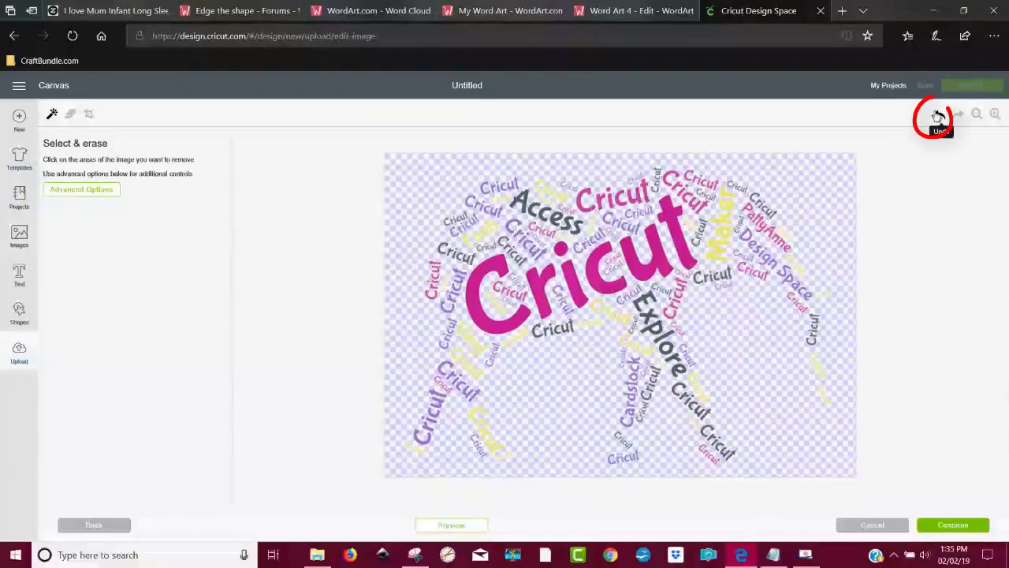
left_click(940, 115)
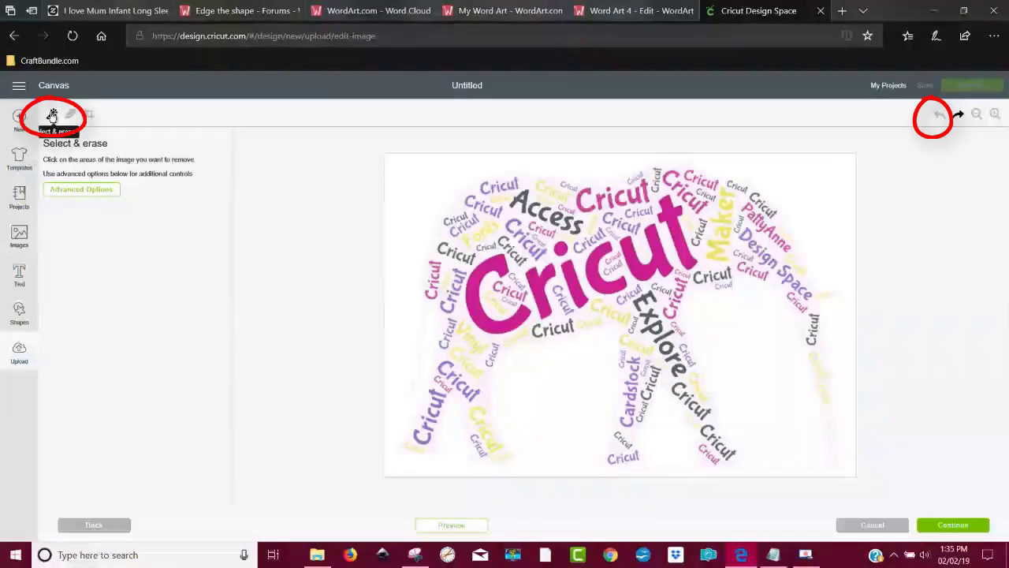
Step: Set the color tolerance to 5 in the advanced options and erase the background around the elephant
left_click(114, 194)
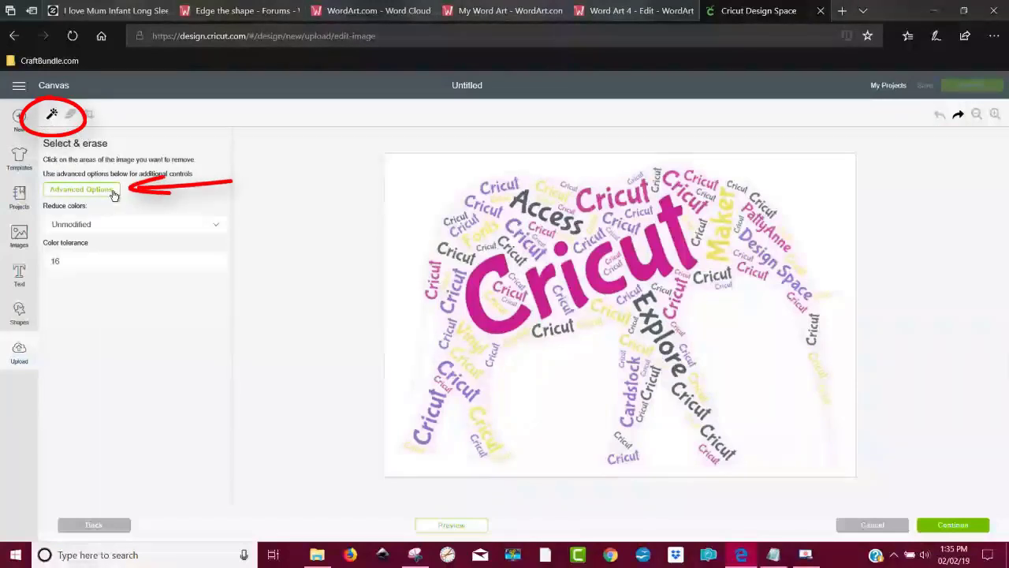
left_click(56, 264)
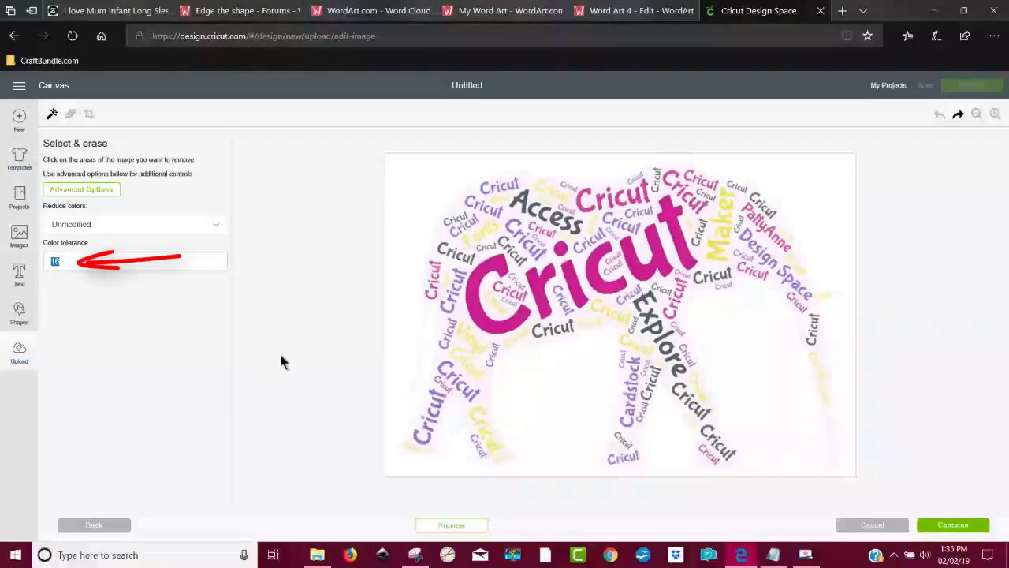
key("BackSpace")
key("BackSpace")
type("5")
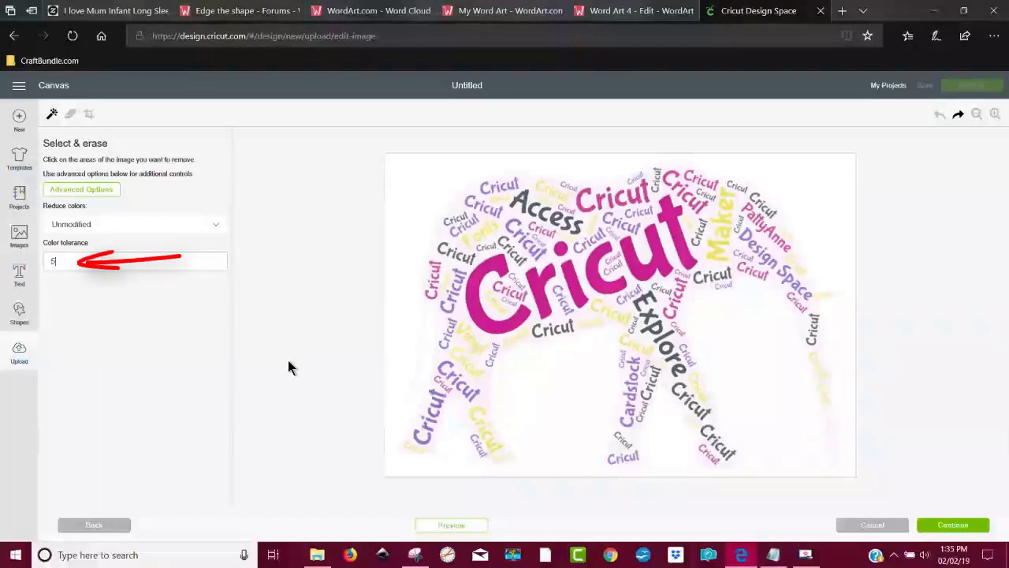
left_click(417, 174)
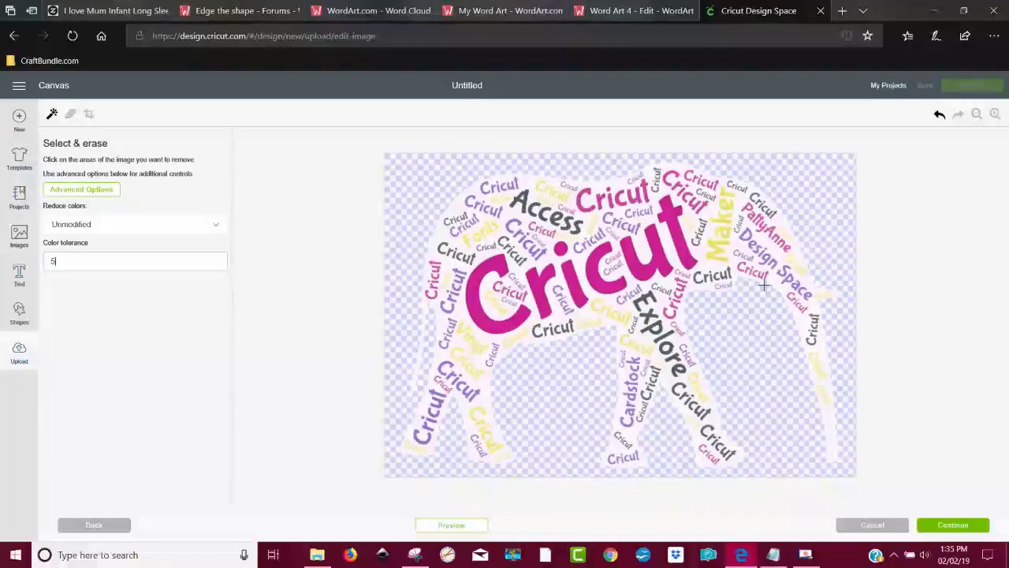
Step: Save the elephant as a Print Then Cut image named Word Art 4 elephant and insert it on the canvas
left_click(965, 525)
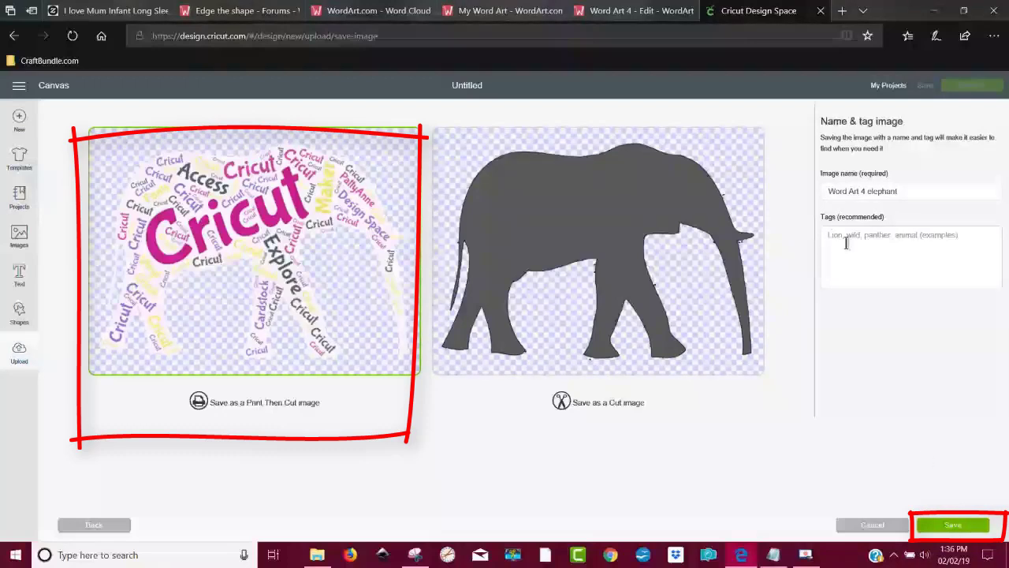
left_click(954, 524)
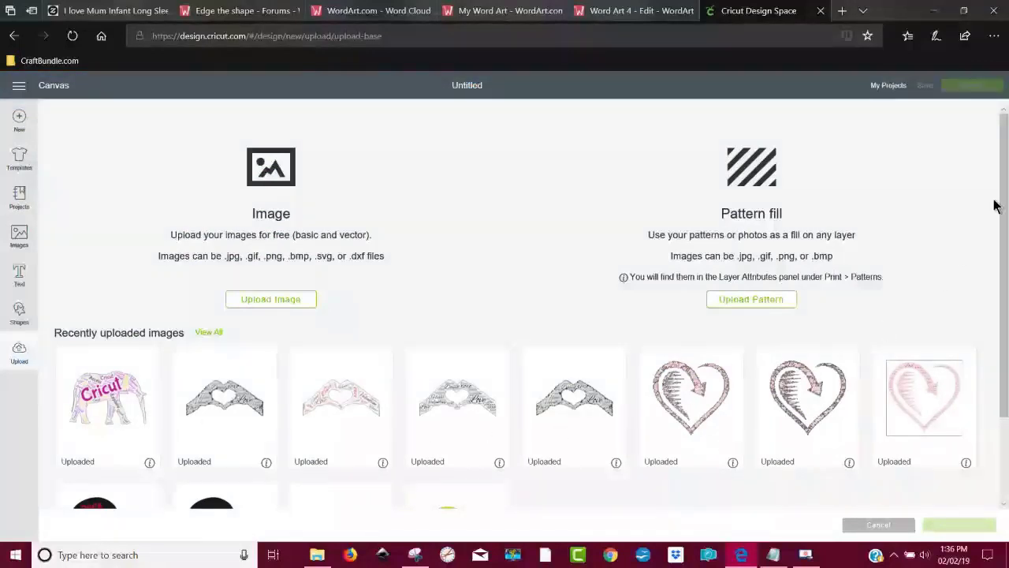
left_click(99, 396)
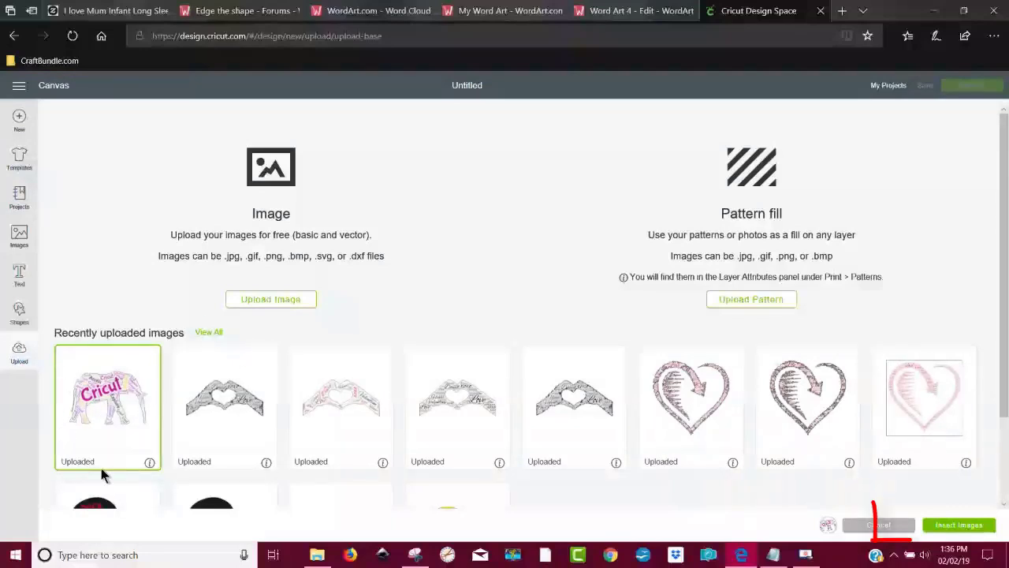
left_click(959, 525)
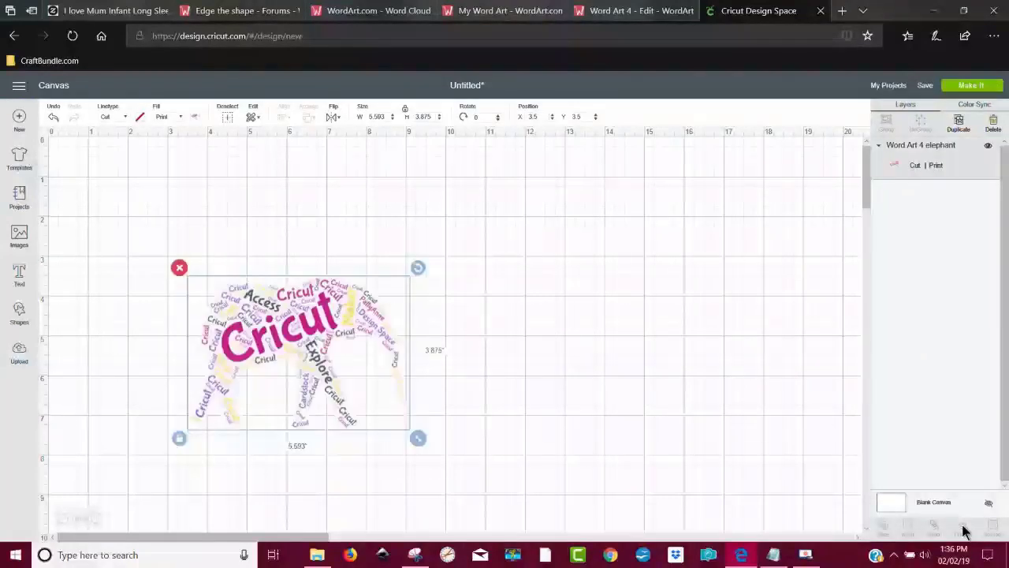
Step: Move the elephant to the right side of the canvas and add a square in the empty area beside it
left_click_drag(318, 323, 689, 281)
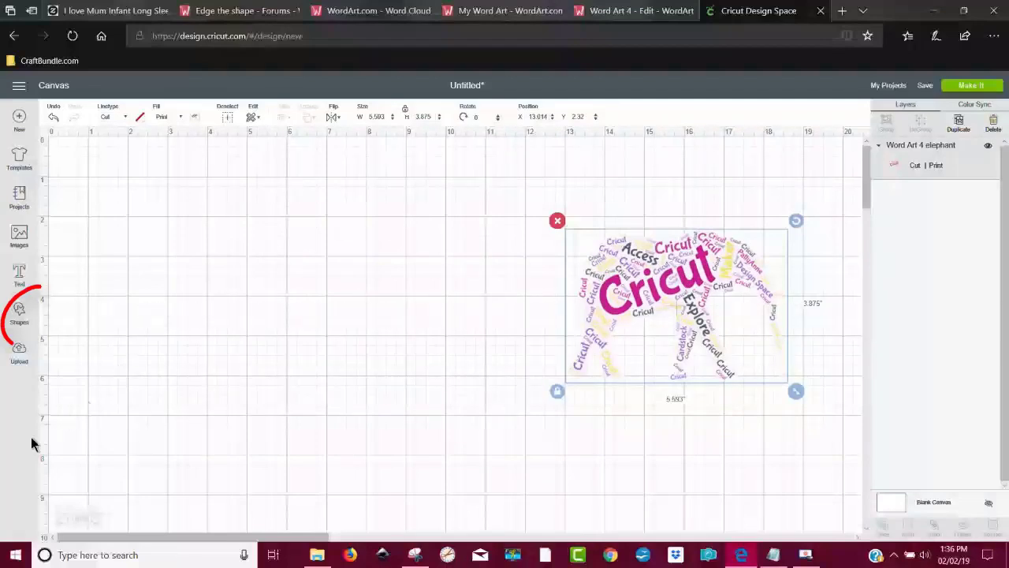
left_click(19, 312)
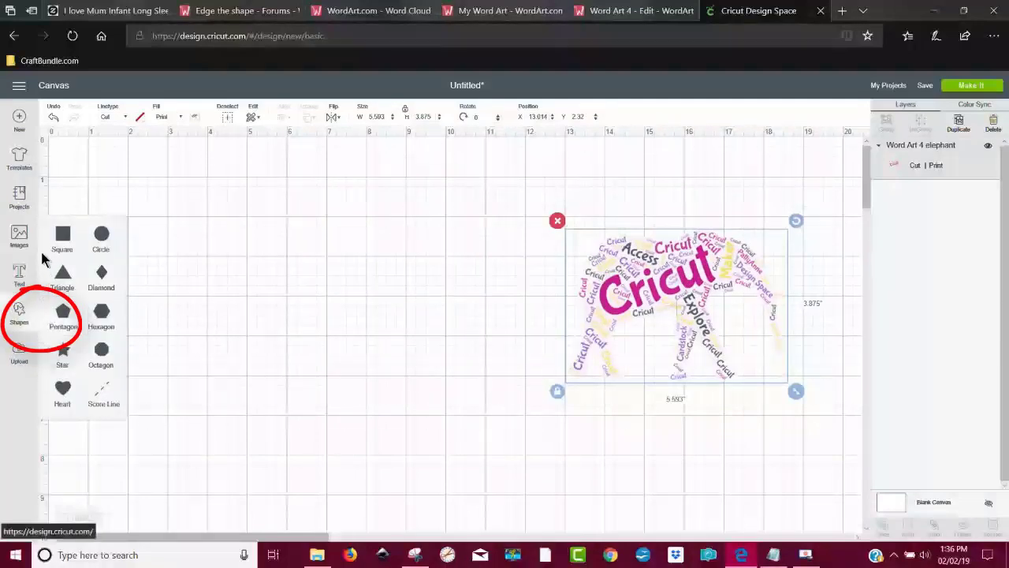
left_click(62, 233)
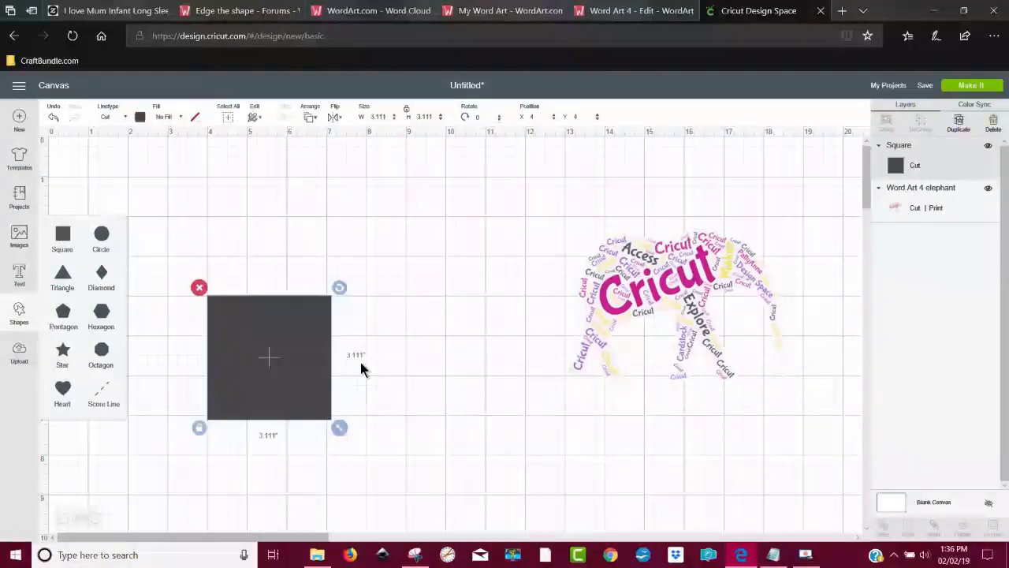
left_click_drag(320, 394, 290, 286)
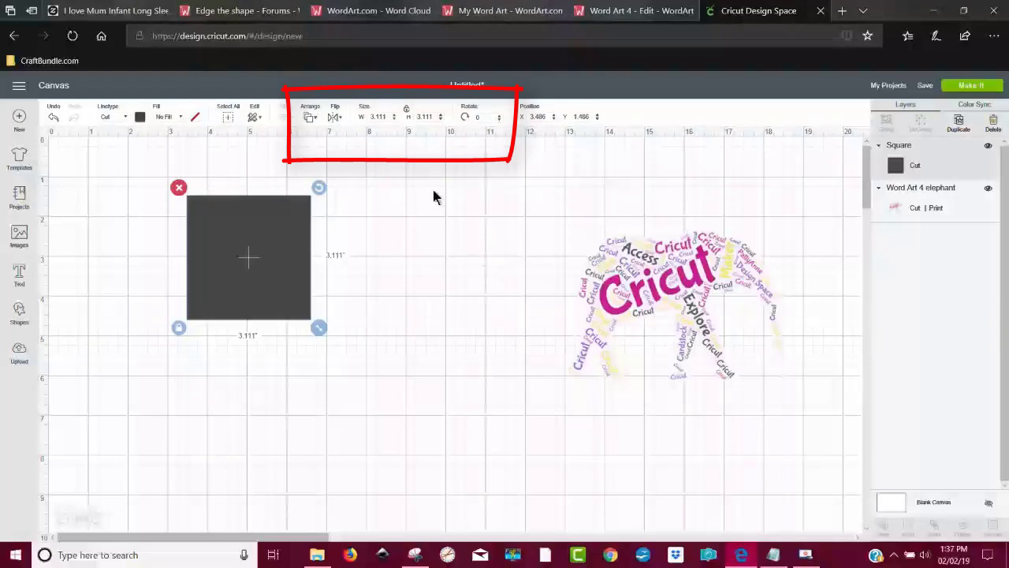
Step: Unlock the square's proportions, size it 5.5" wide by 8.5" high as a card base, and move it up on the canvas
left_click(407, 111)
left_click_drag(387, 117, 366, 115)
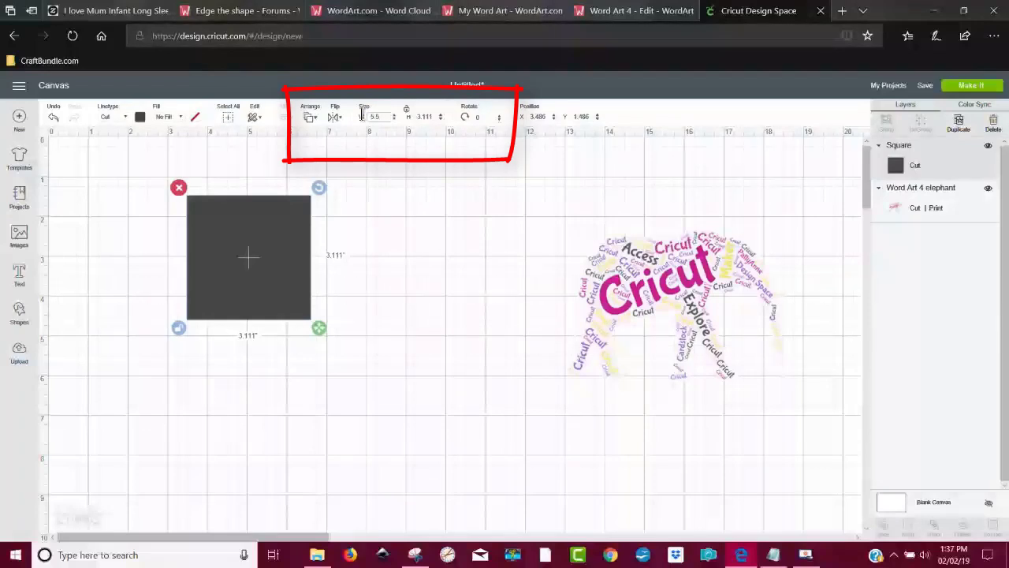
left_click(433, 117)
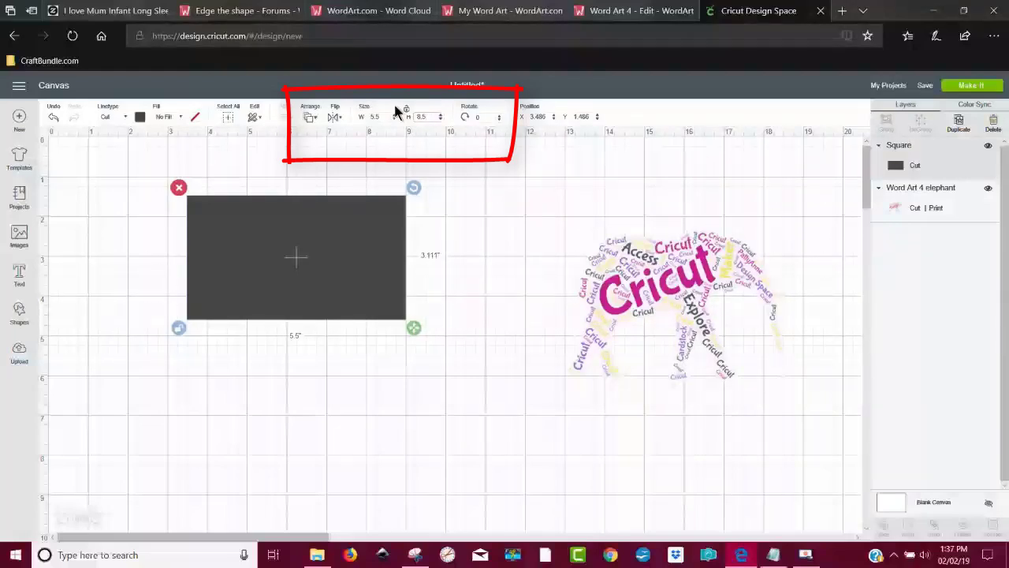
key("Return")
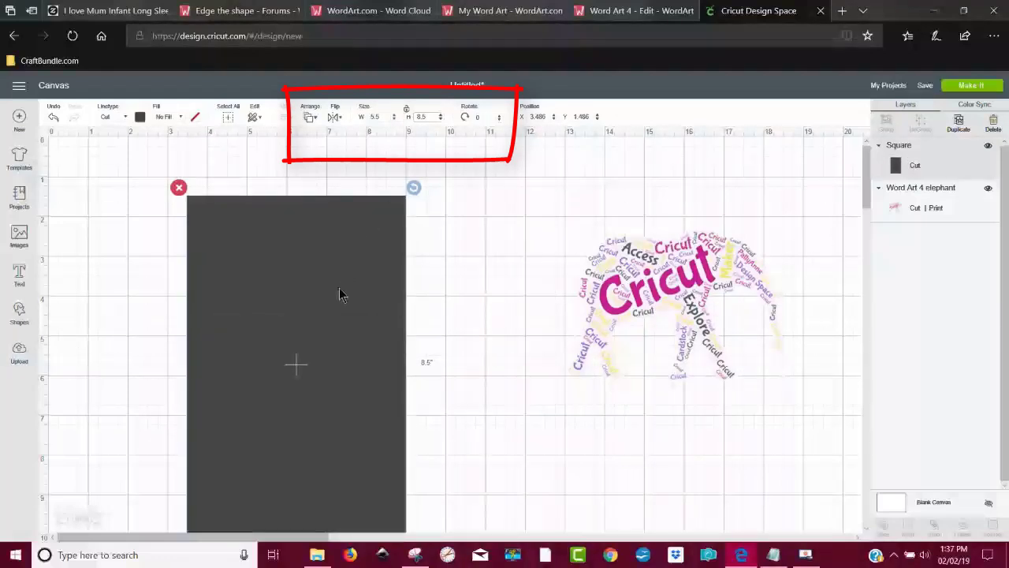
left_click_drag(339, 293, 346, 254)
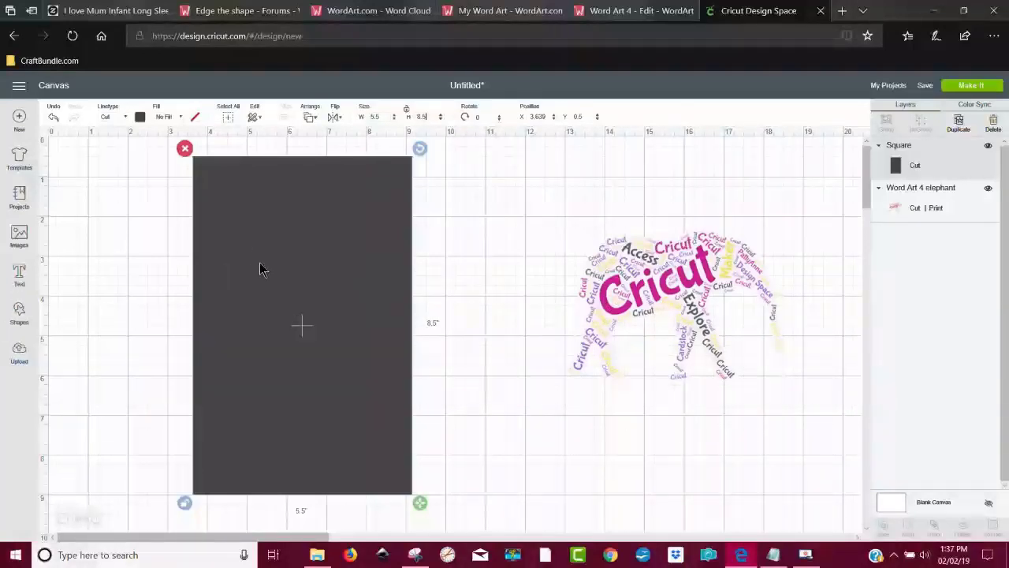
Step: Color the card rectangle white and change the canvas background to light gray
left_click(140, 117)
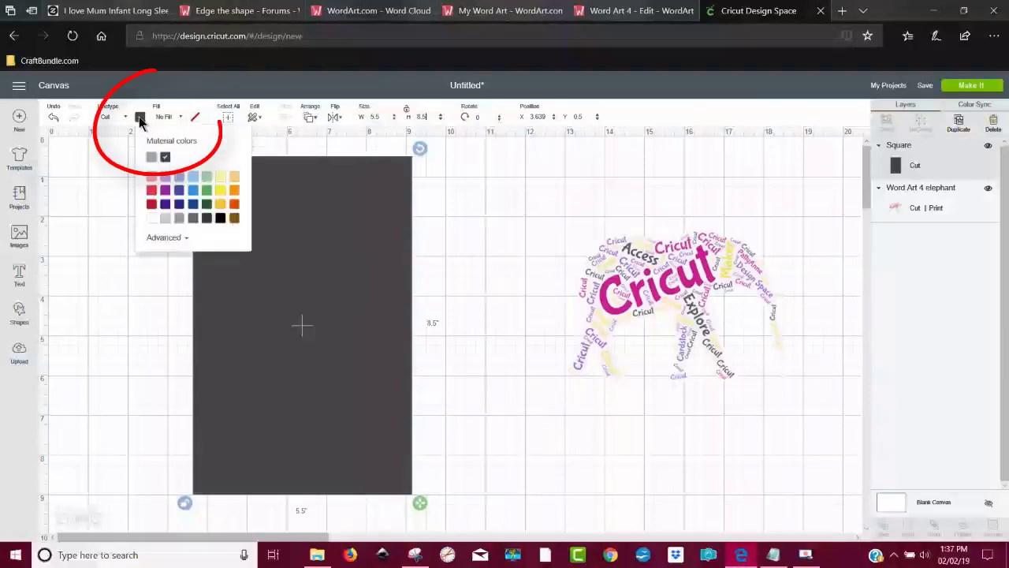
left_click(153, 219)
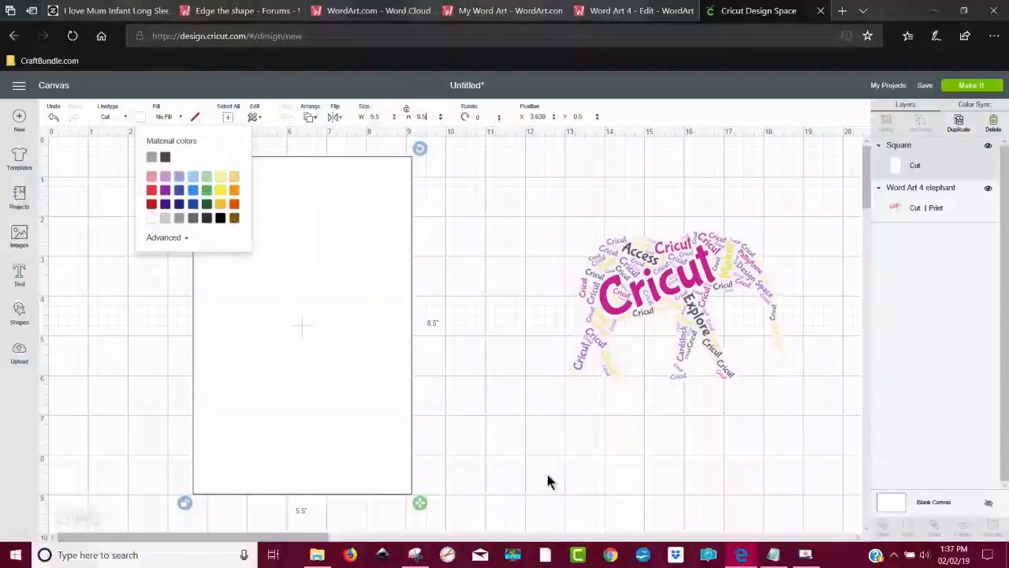
left_click(934, 501)
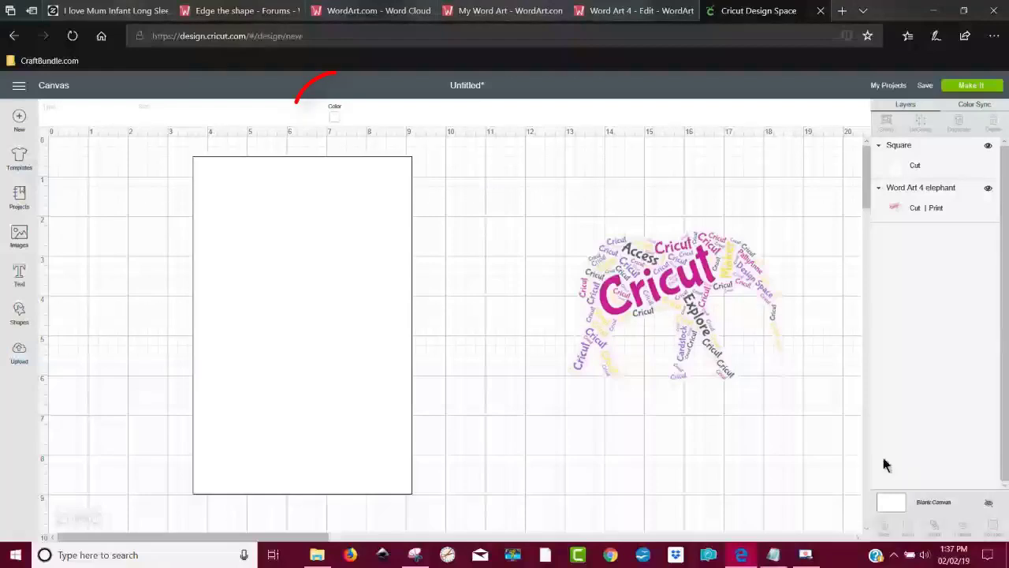
left_click(334, 117)
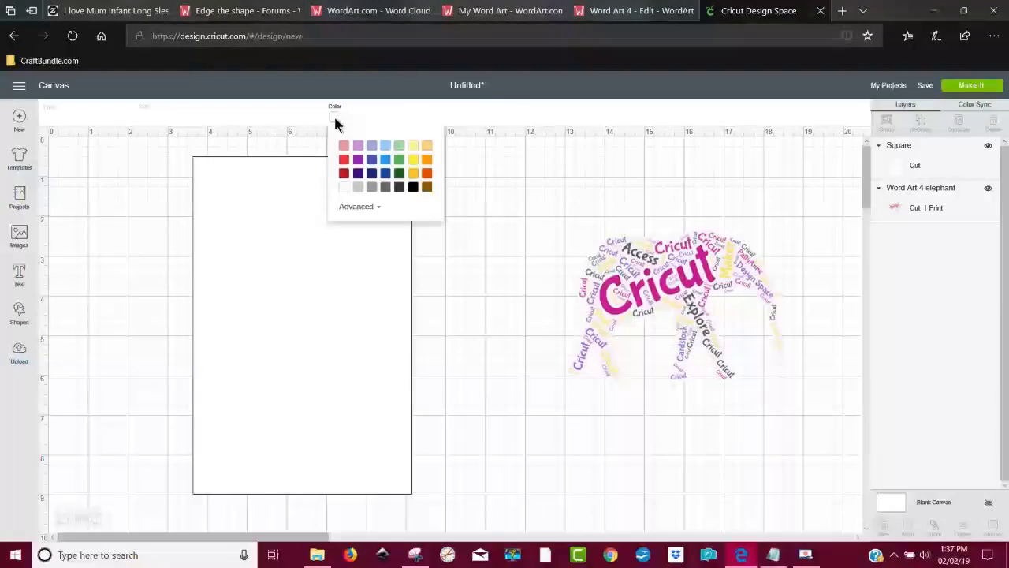
left_click(356, 188)
left_click(525, 416)
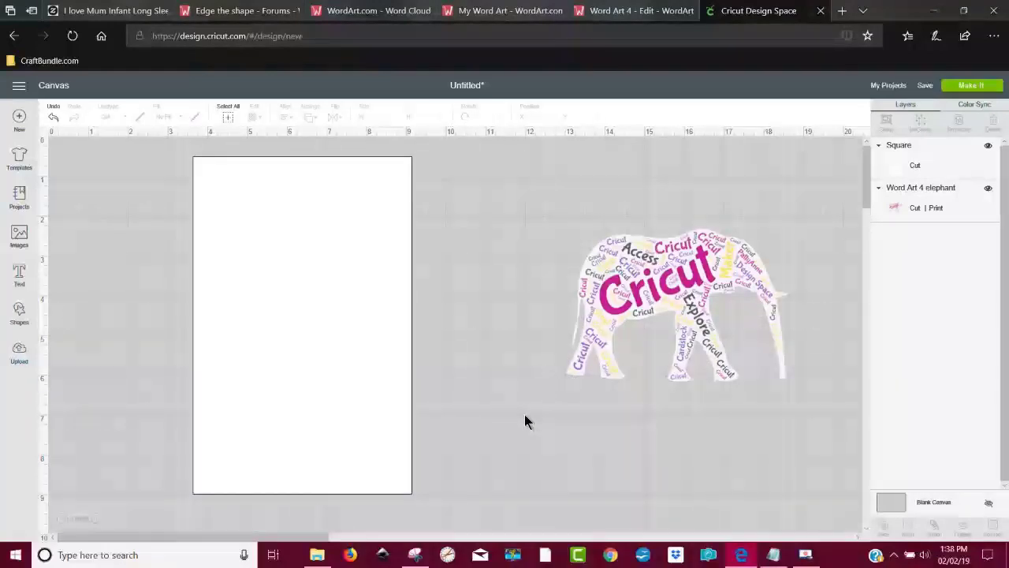
Step: Move the elephant closer to the card and send it to the front of the layer order
left_click(685, 306)
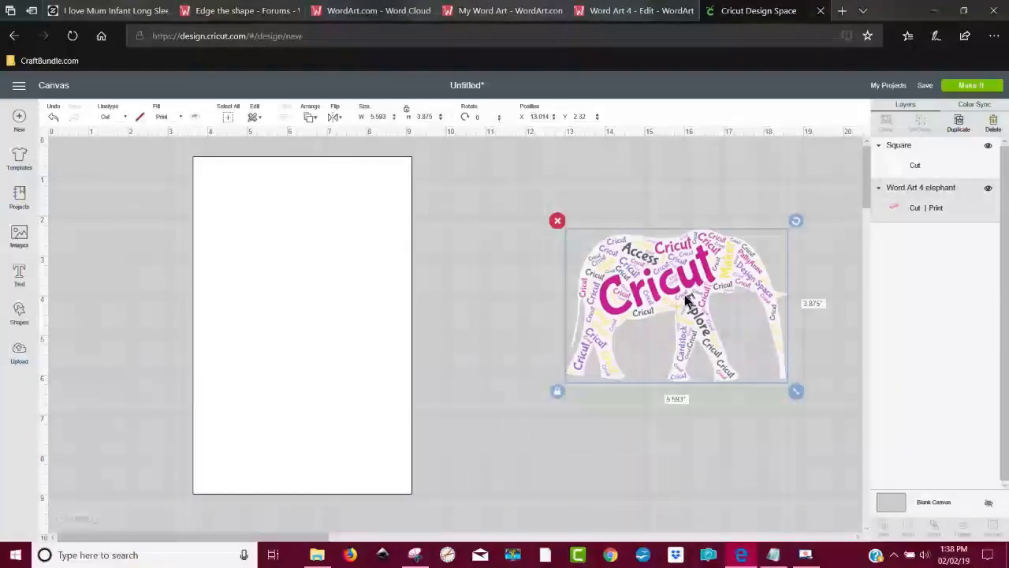
mouse_move(678, 300)
left_mouse_down()
mouse_move(426, 348)
mouse_move(583, 323)
left_mouse_up()
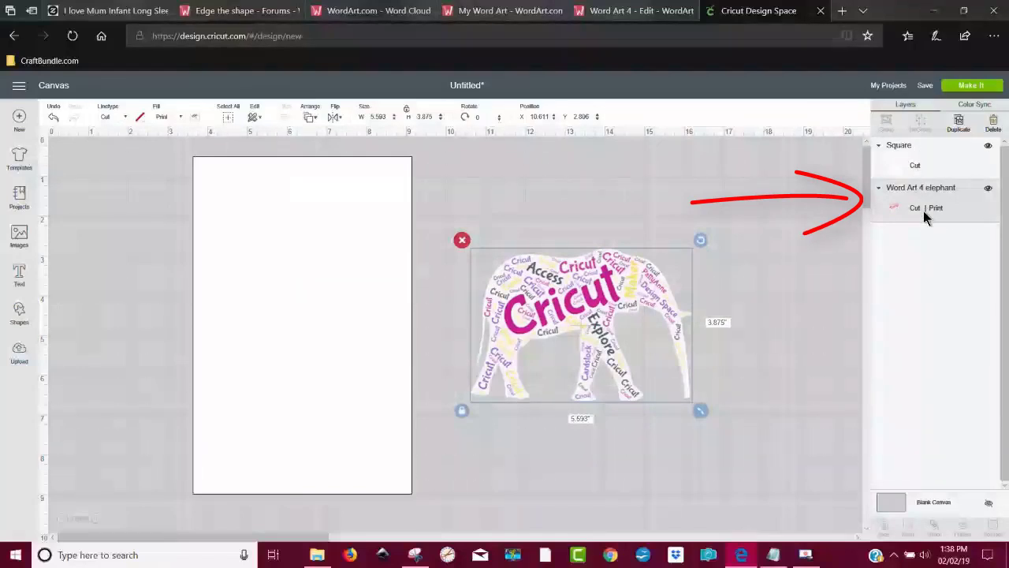
right_click(595, 293)
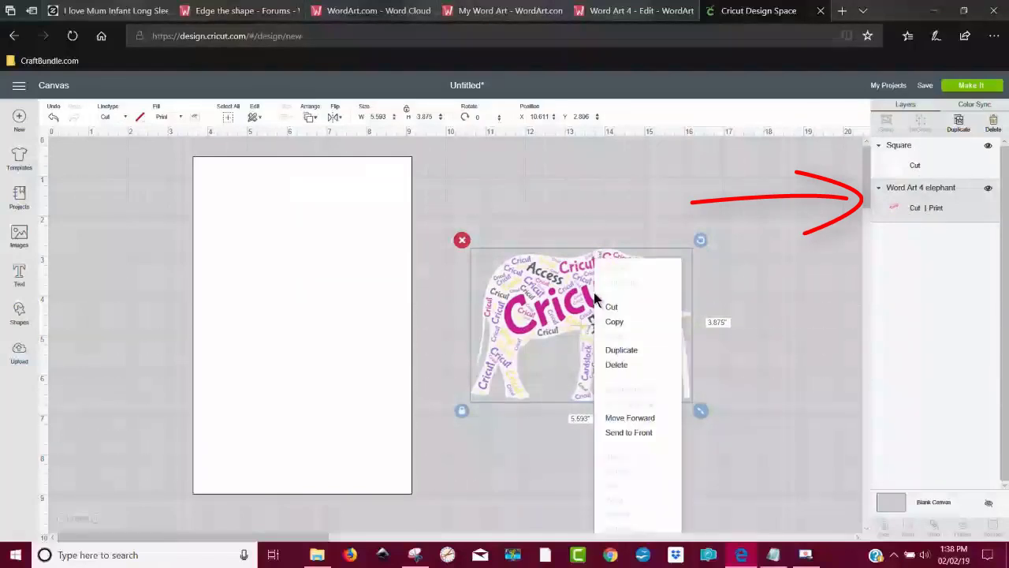
left_click(651, 435)
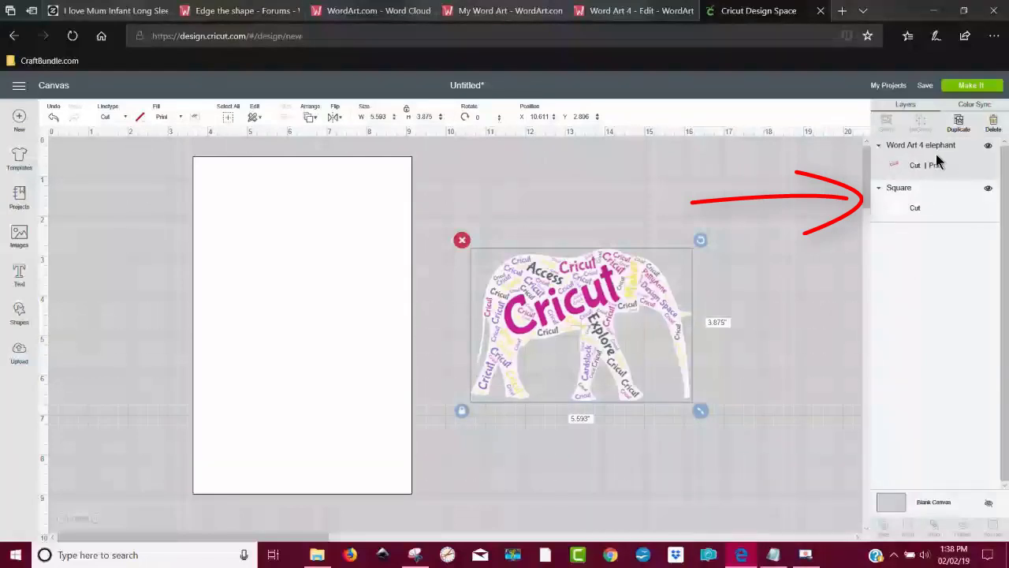
Step: Place the elephant on the lower half of the card and shrink it to about 5.05" wide so it fits
left_click_drag(608, 324, 335, 405)
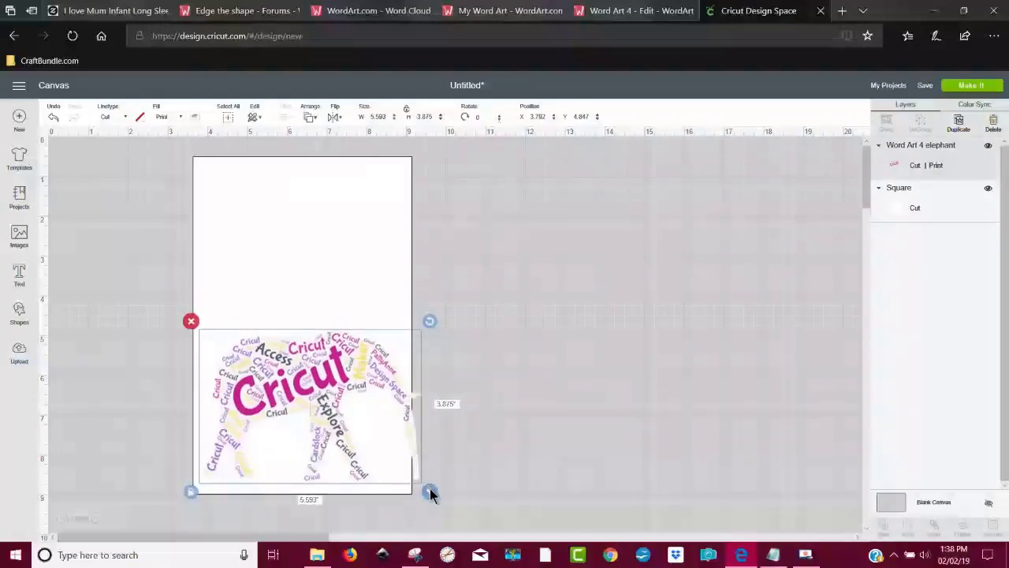
left_click_drag(429, 489, 408, 488)
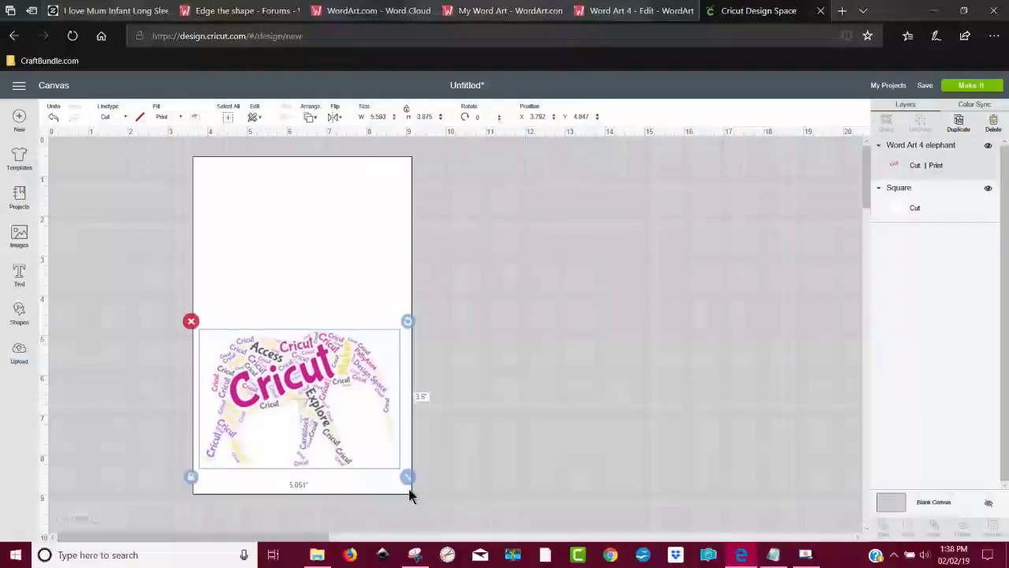
mouse_move(323, 372)
left_mouse_down()
mouse_move(328, 380)
mouse_move(316, 380)
mouse_move(327, 390)
left_mouse_up()
left_click(544, 395)
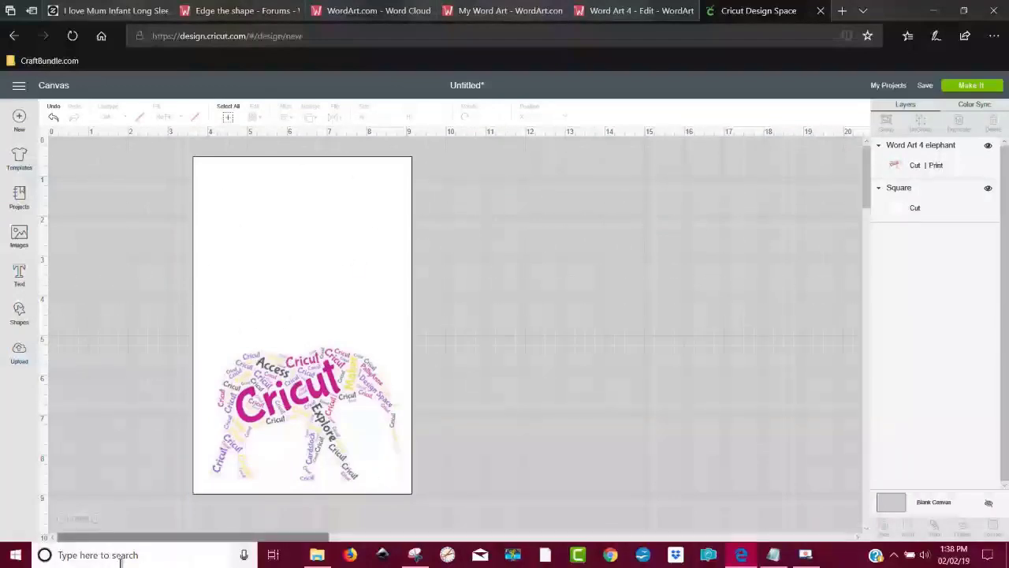
Step: Add a score line horizontally across the card's middle and center-align it with the card rectangle
left_click(19, 313)
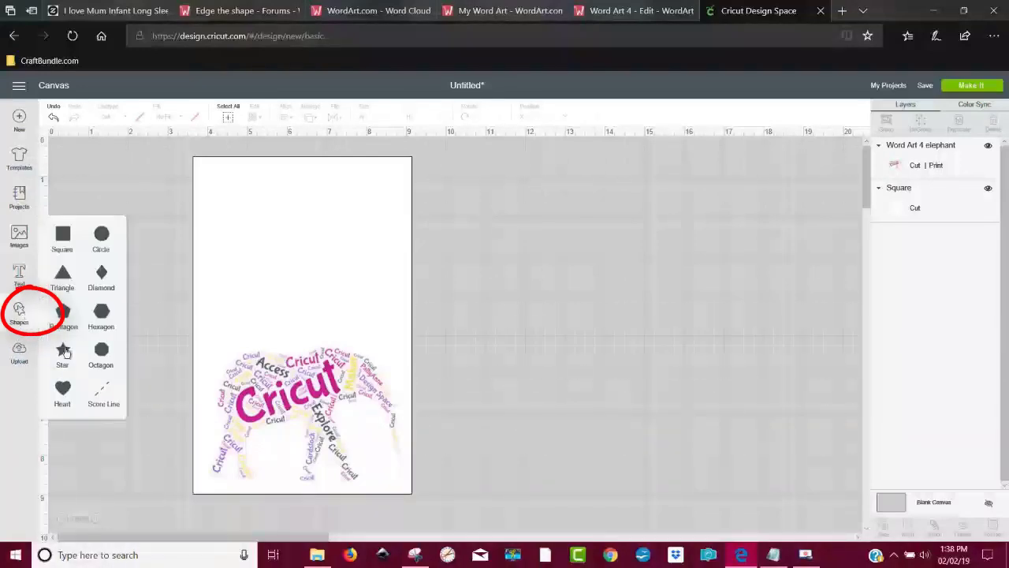
left_click(103, 393)
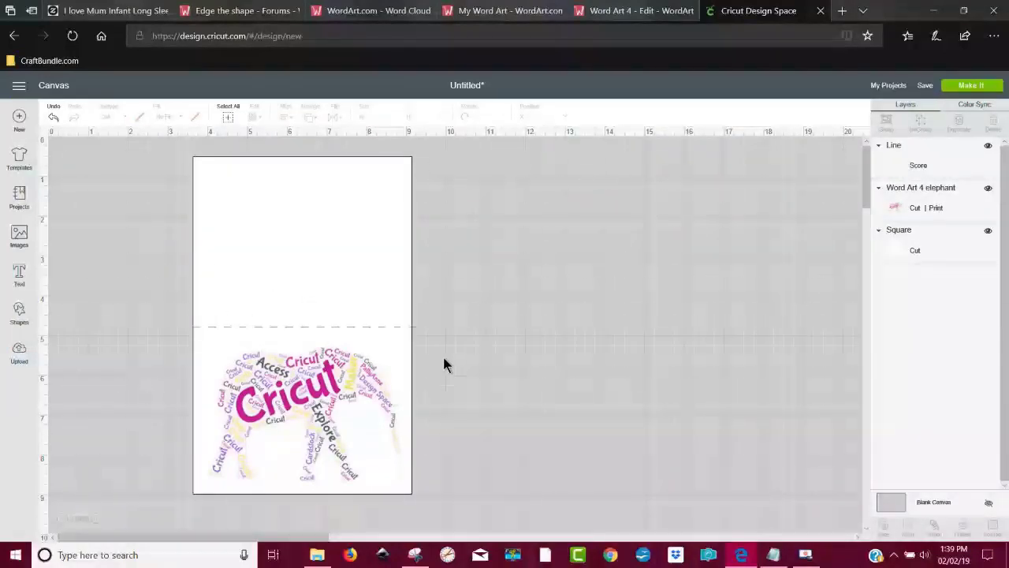
left_click_drag(437, 349, 387, 299)
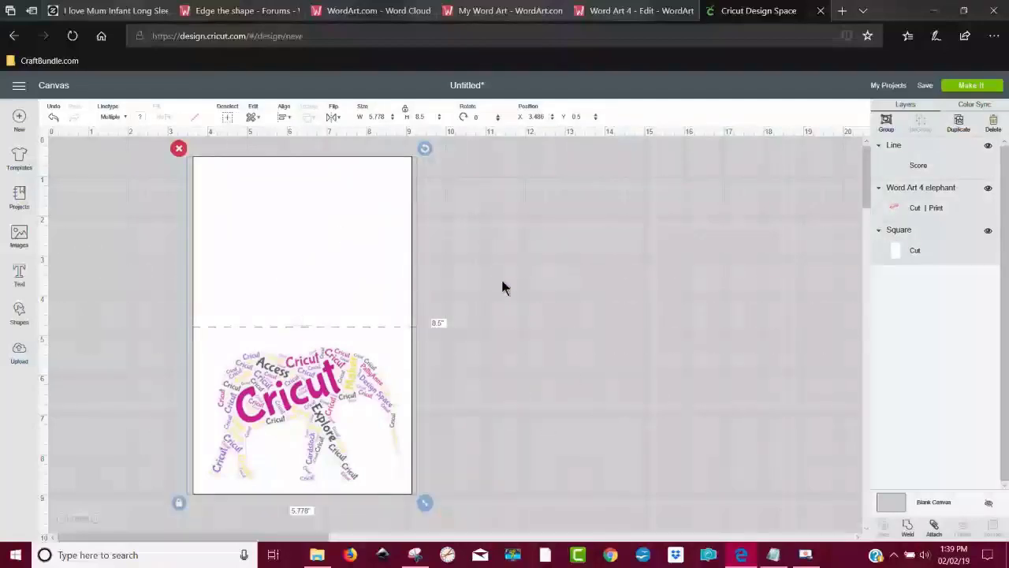
left_click(286, 115)
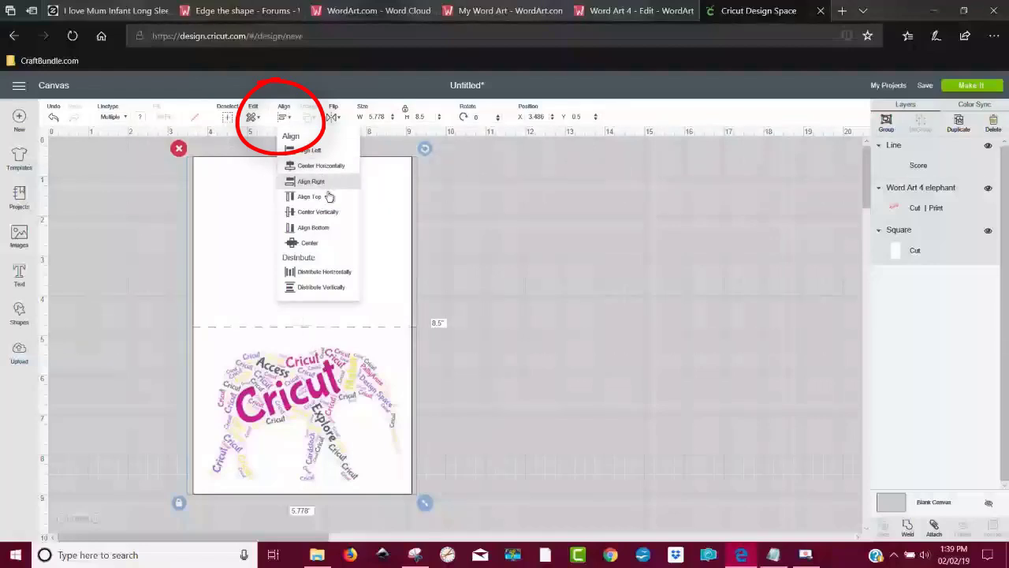
left_click(337, 242)
left_click(522, 391)
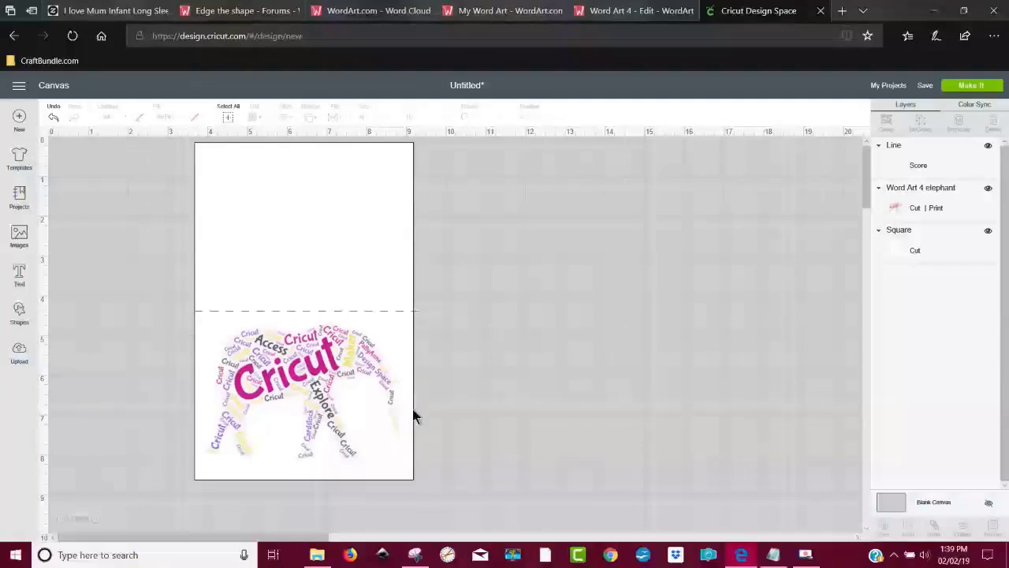
Step: Flatten the elephant and card rectangle into one printable image and send it to the back, behind the score line
left_click_drag(446, 488, 355, 369)
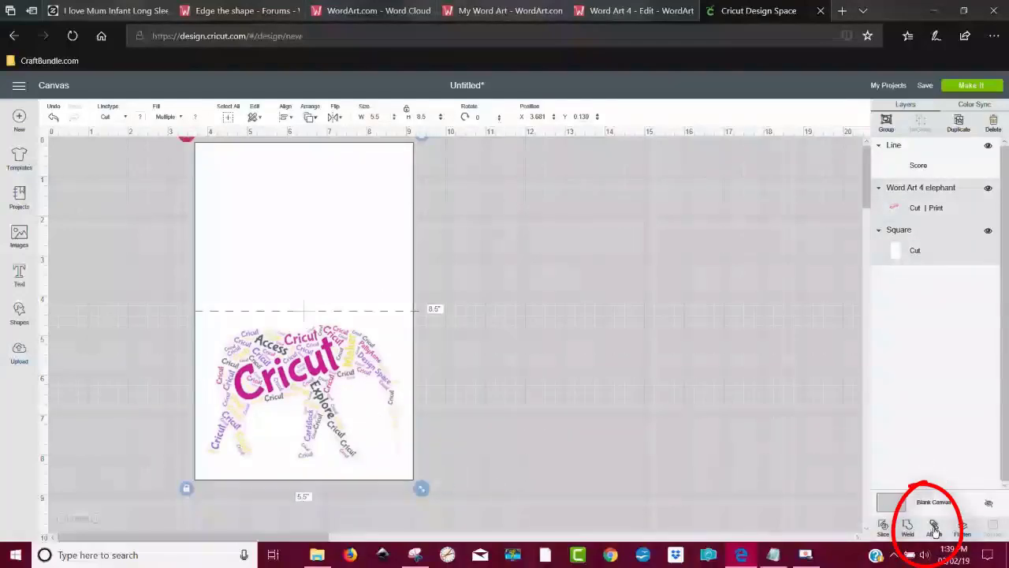
left_click(966, 528)
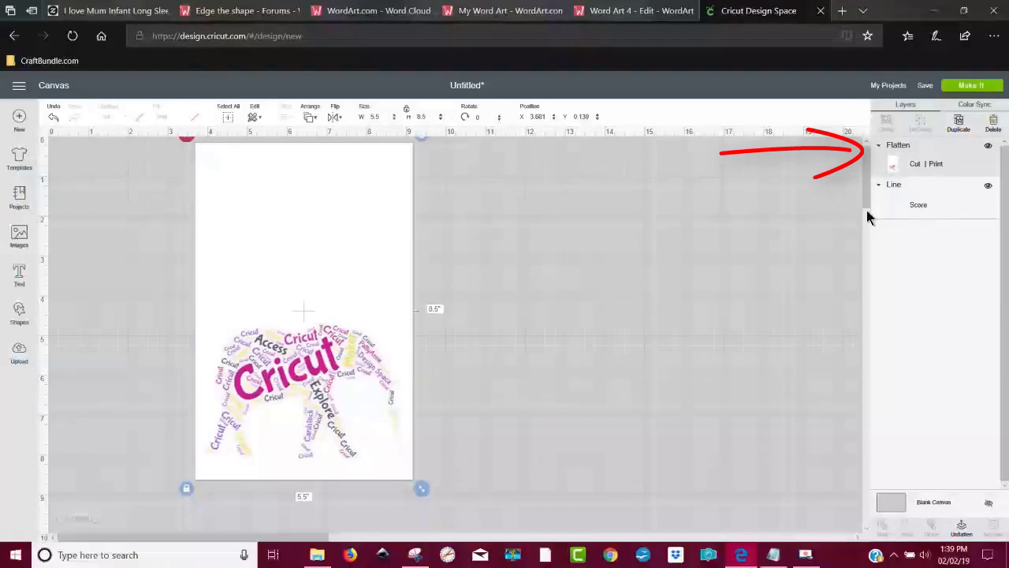
right_click(936, 205)
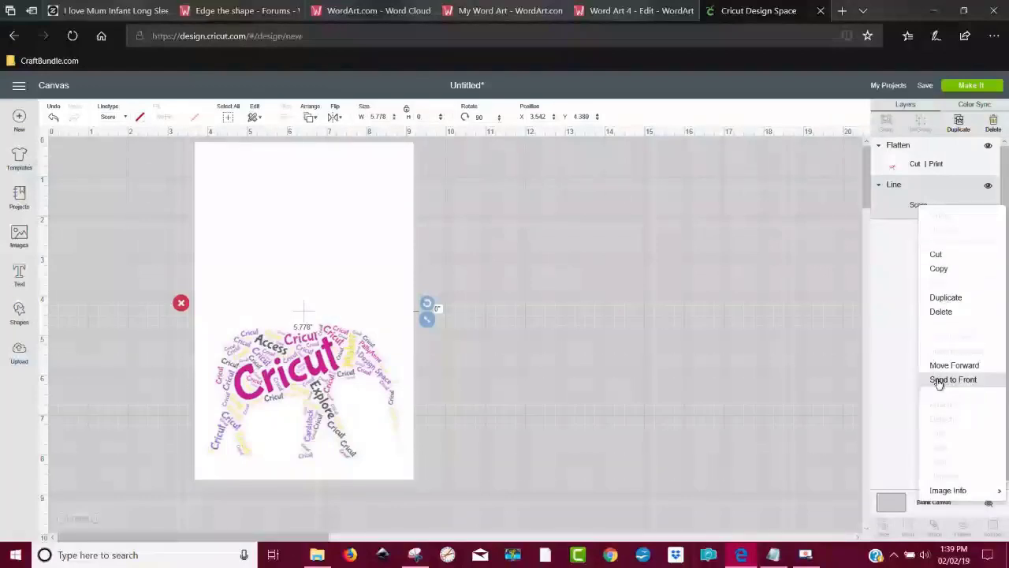
left_click(649, 318)
left_click(351, 210)
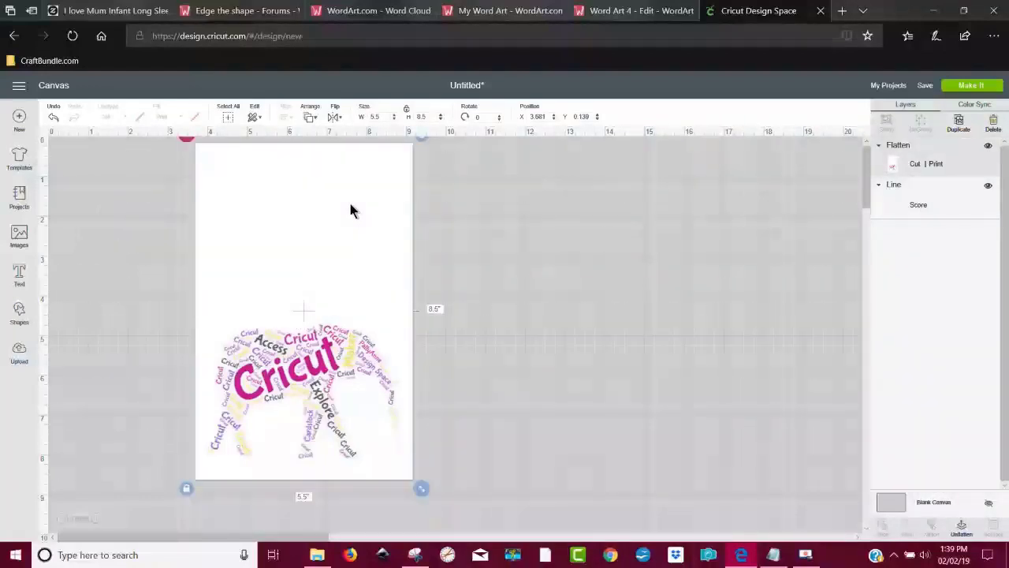
right_click(340, 204)
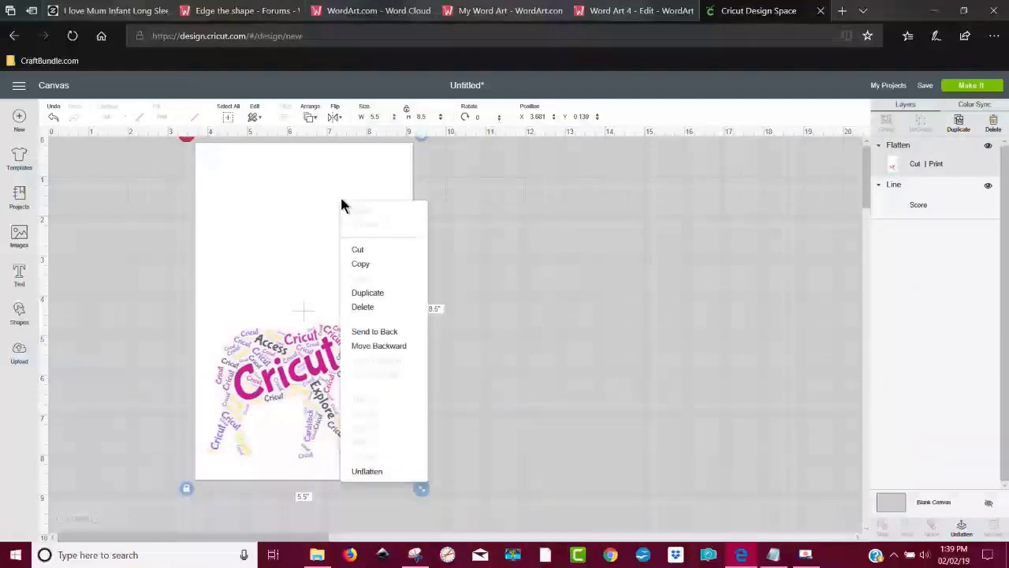
left_click(388, 332)
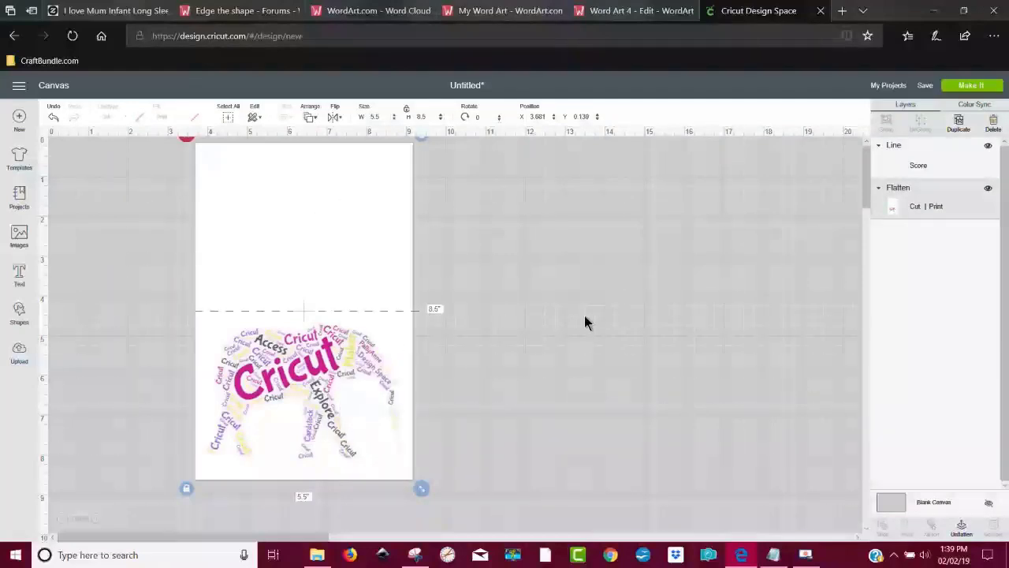
left_click(618, 313)
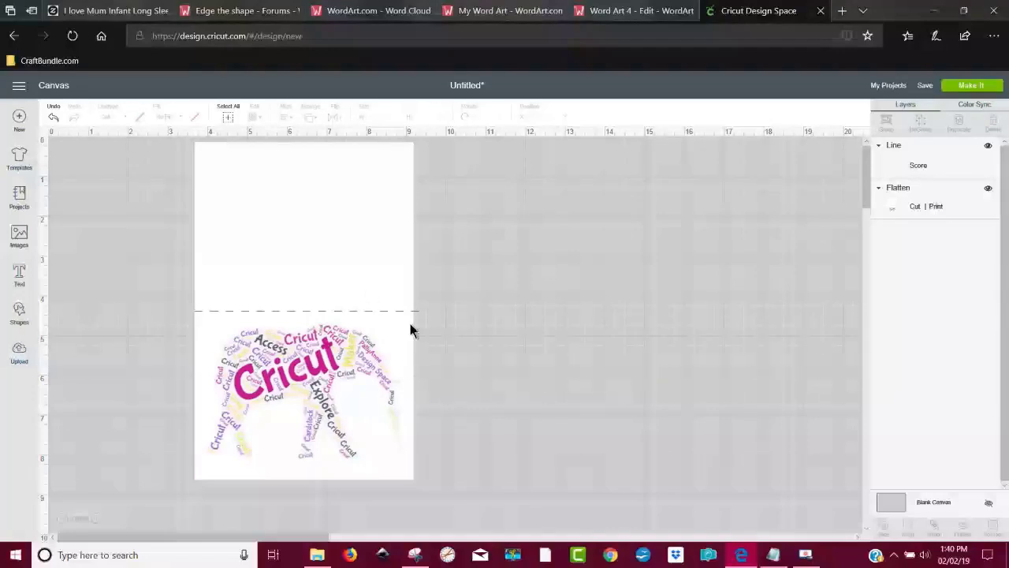
Step: Attach the score line to the flattened card and send the project to mat preparation
left_click_drag(434, 337, 399, 295)
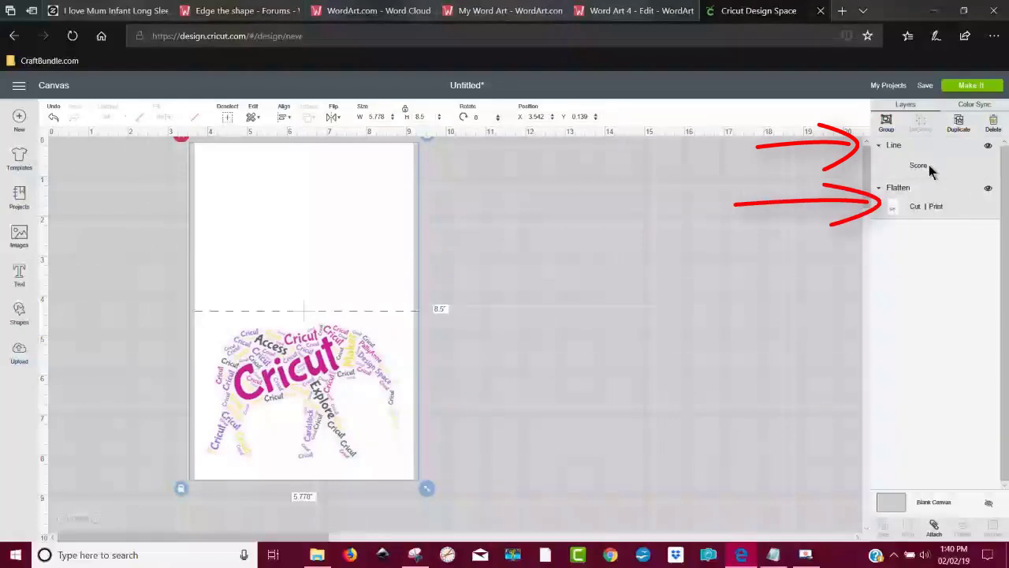
left_click(935, 528)
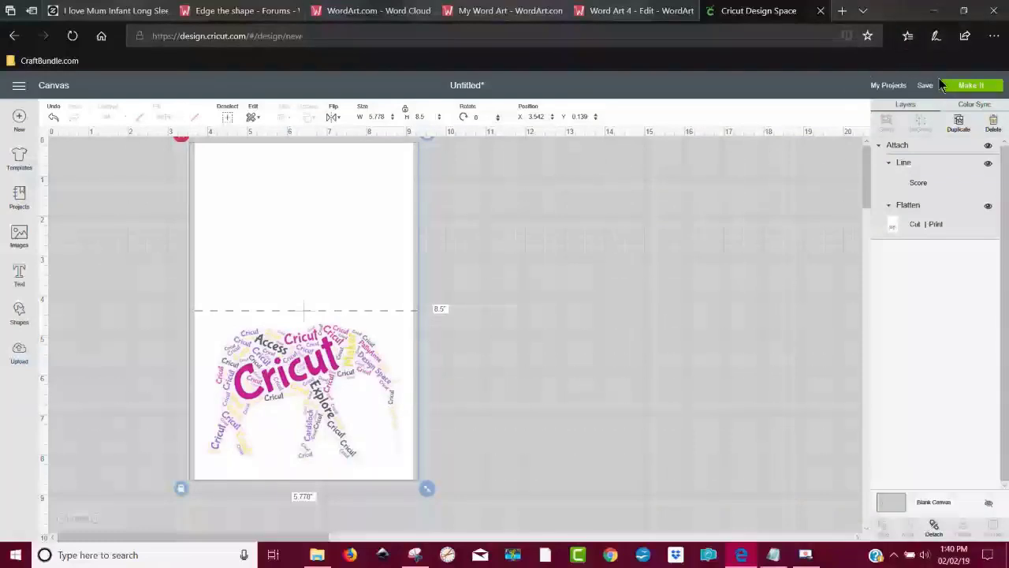
left_click(975, 87)
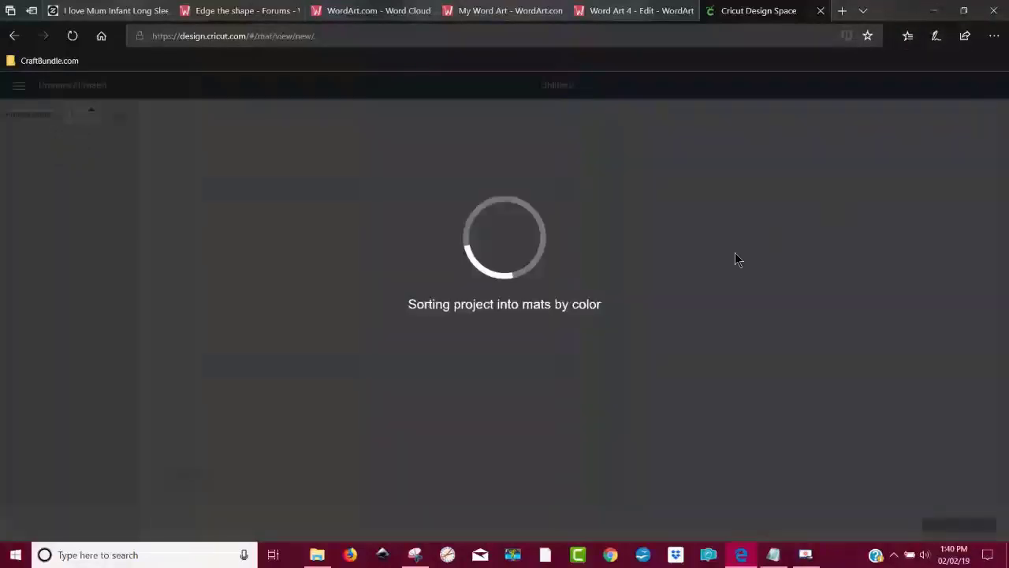
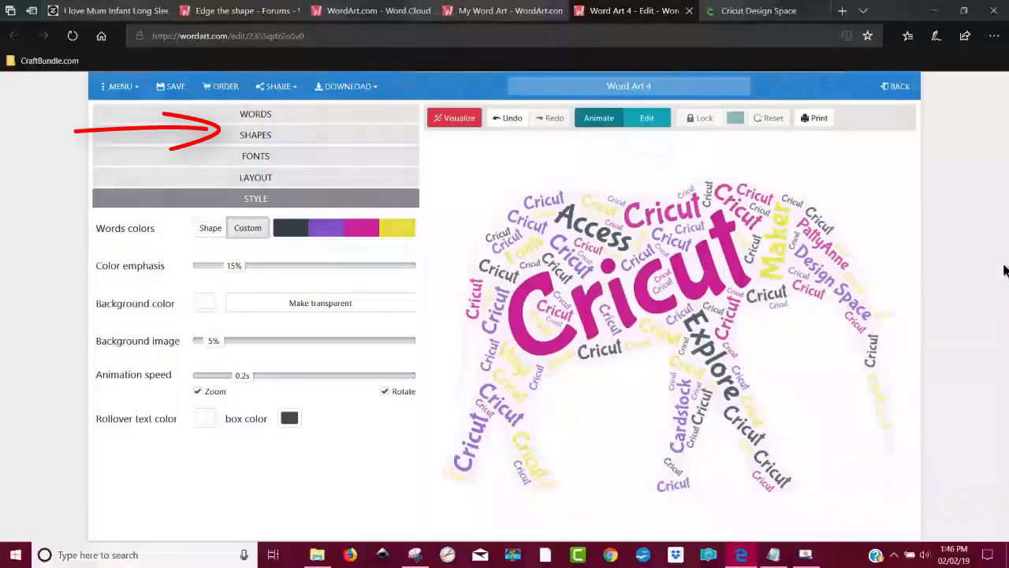
Step: Try the word cloud in the owl shape and in the penguin shape, regenerating it for each
left_click(251, 135)
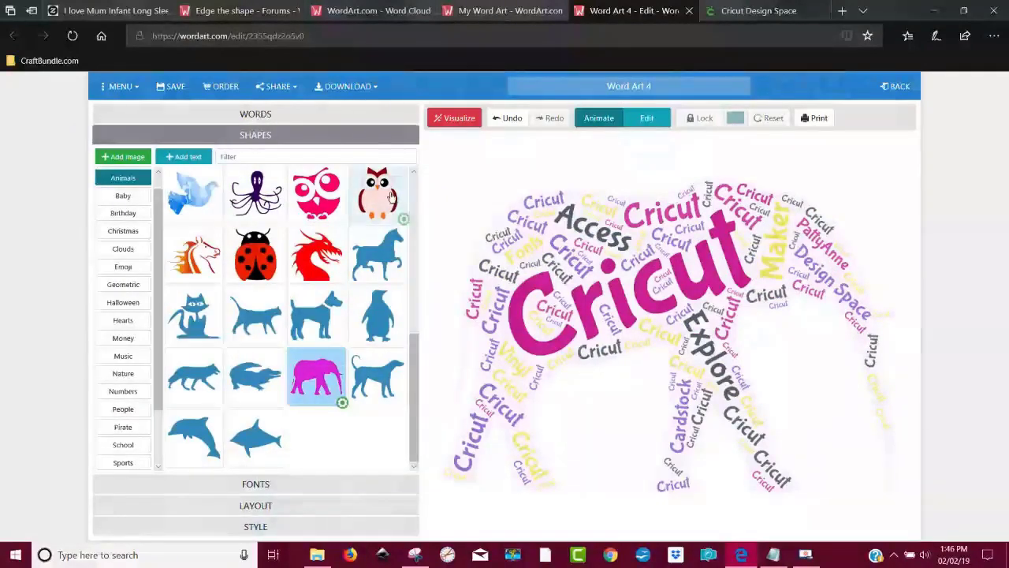
left_click(391, 195)
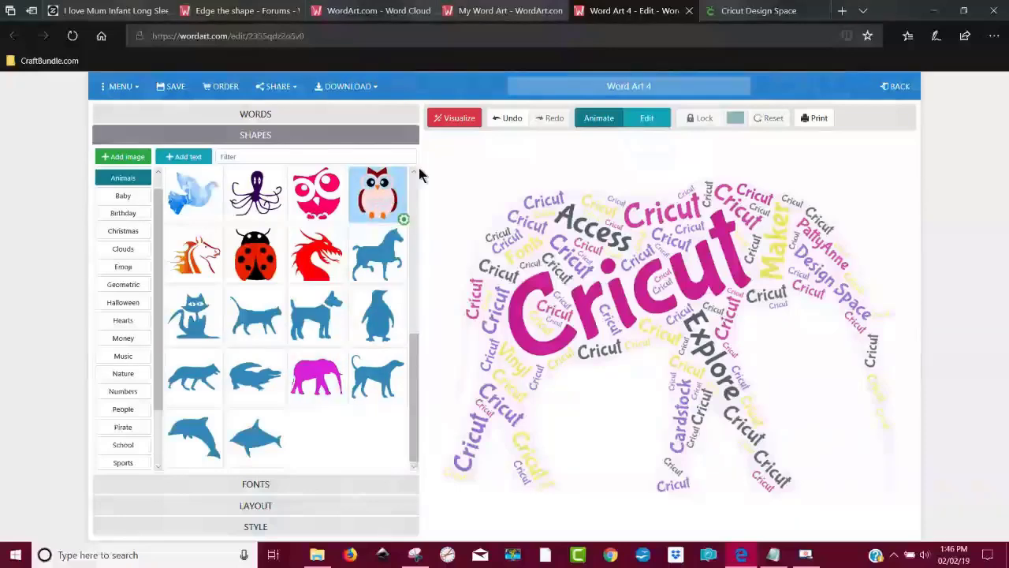
left_click(453, 119)
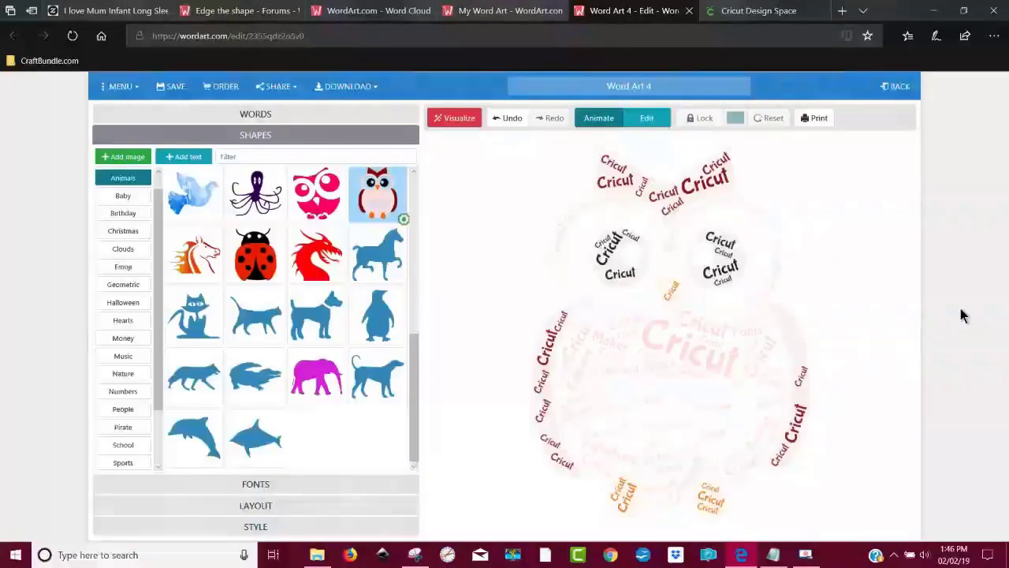
left_click(377, 322)
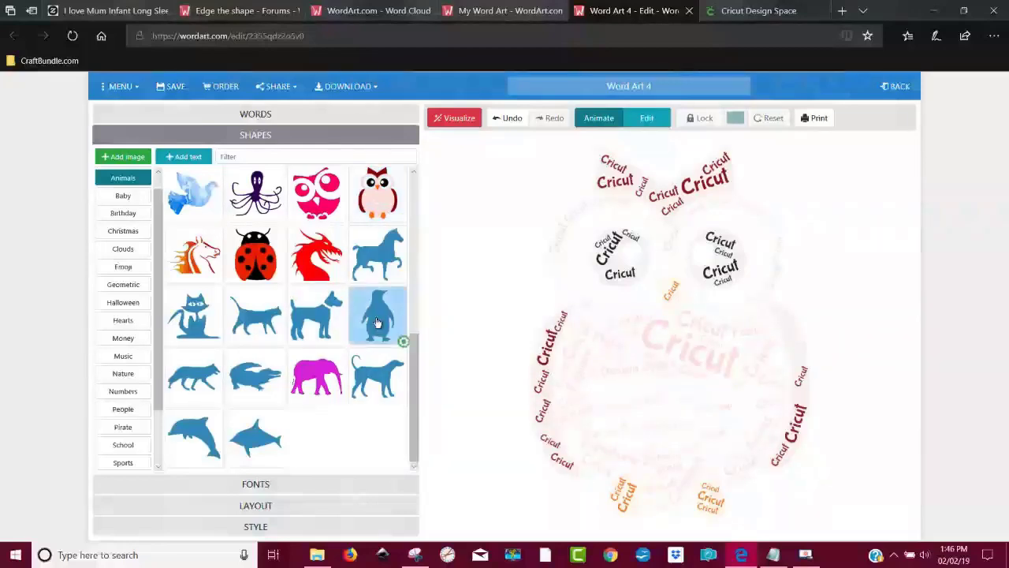
left_click(453, 118)
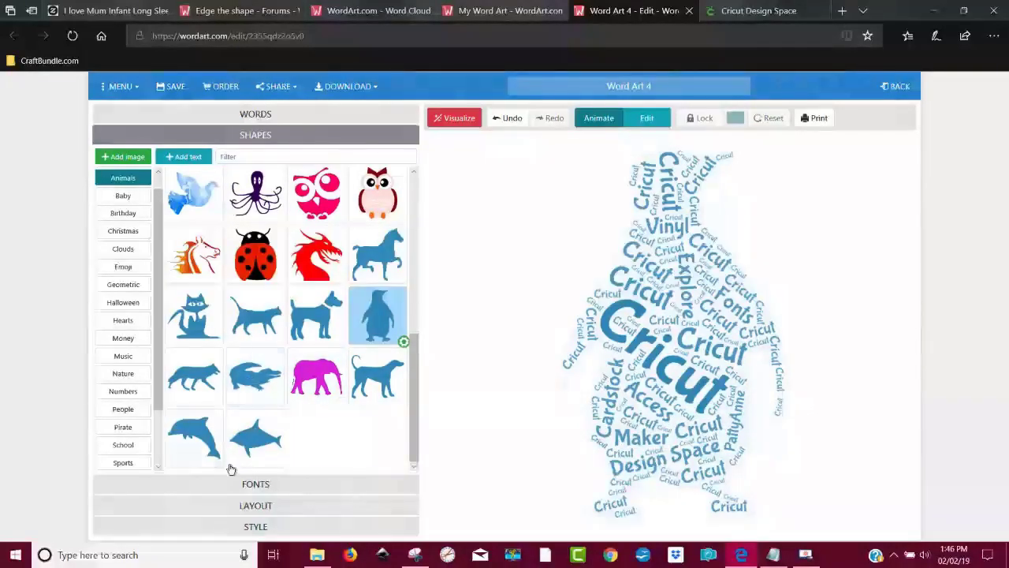
Step: Regenerate the word cloud in the leaping dolphin shape and set its word colors to the custom palette
left_click(191, 432)
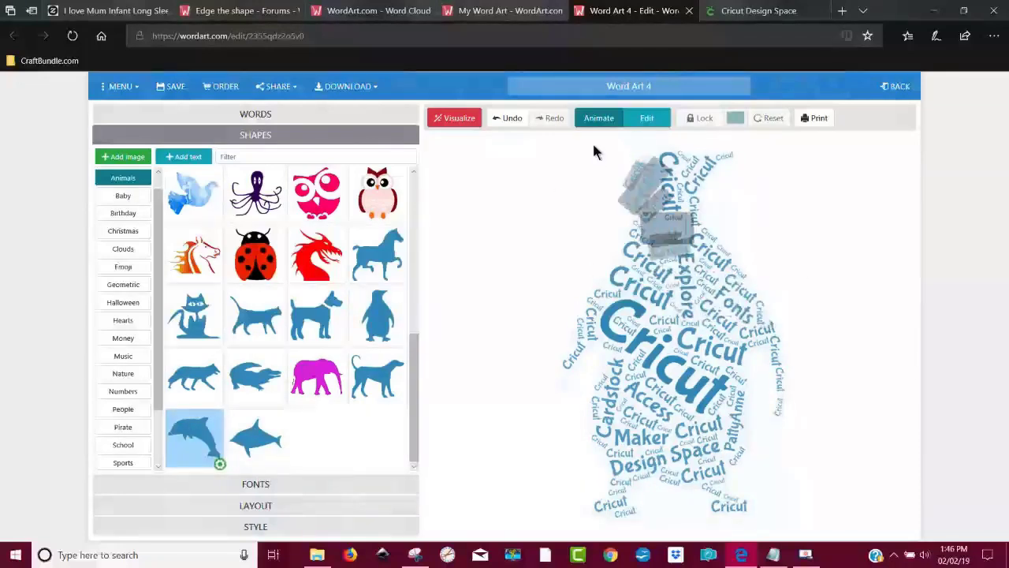
left_click(449, 118)
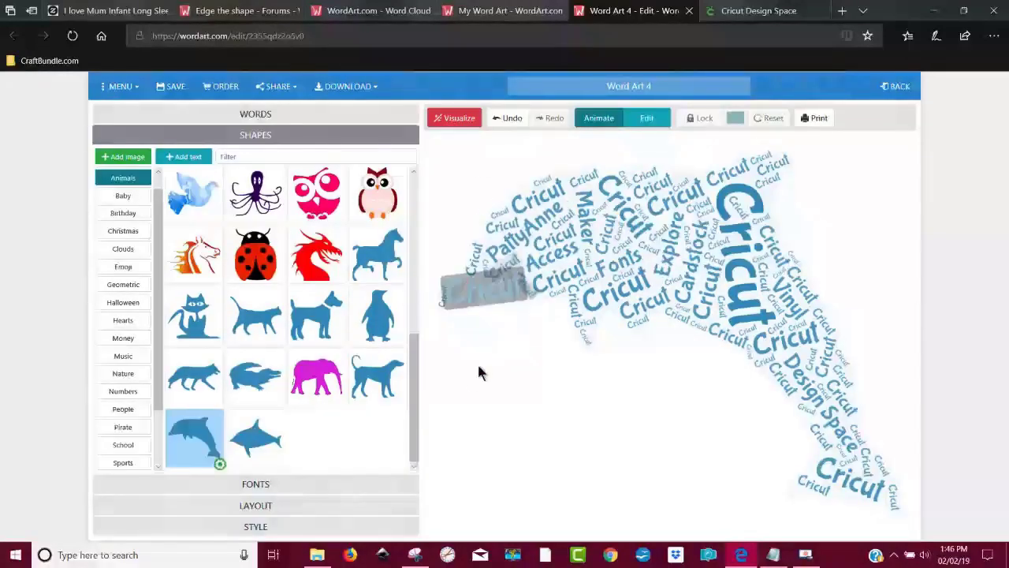
left_click(264, 528)
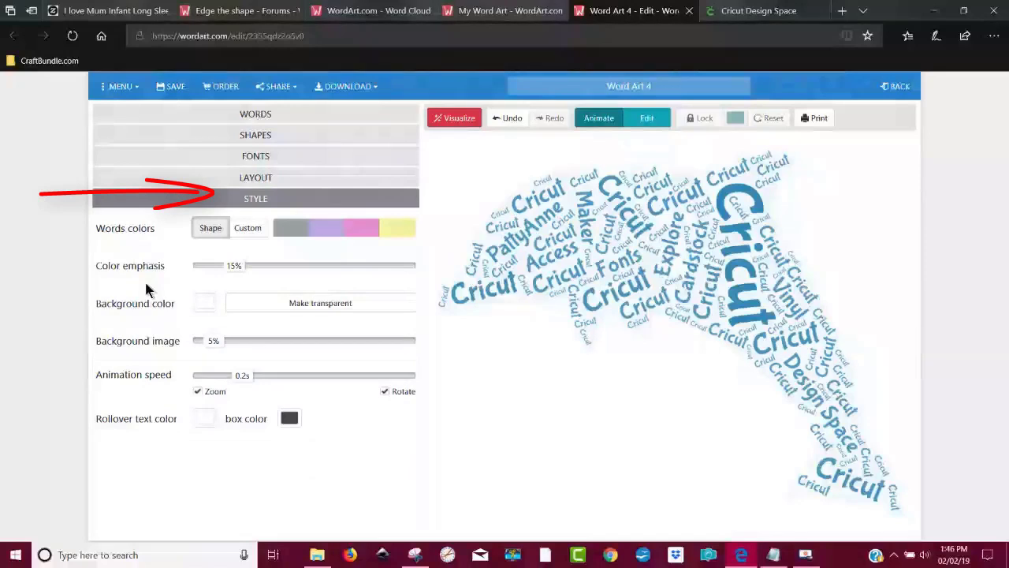
left_click(249, 231)
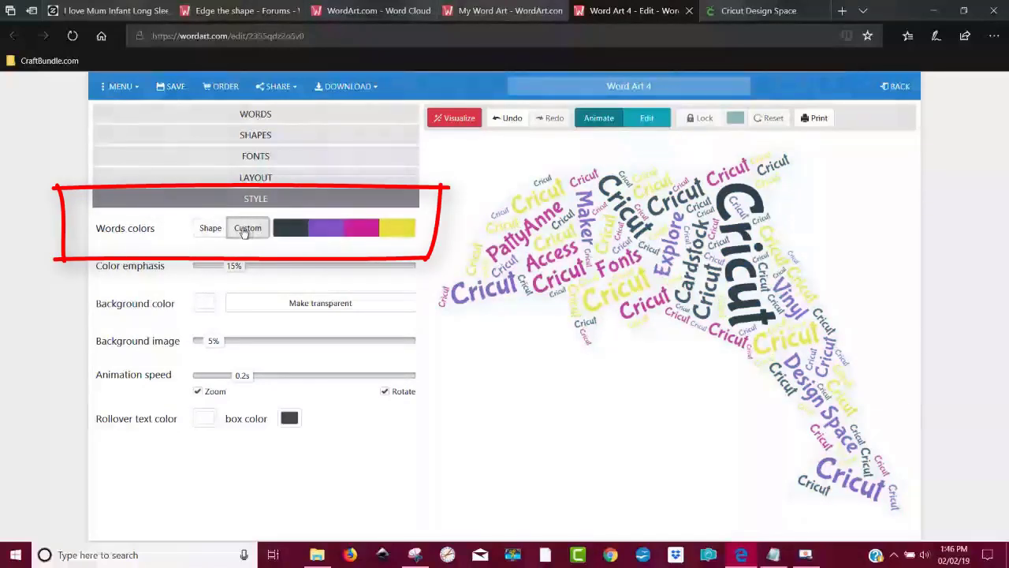
left_click(204, 231)
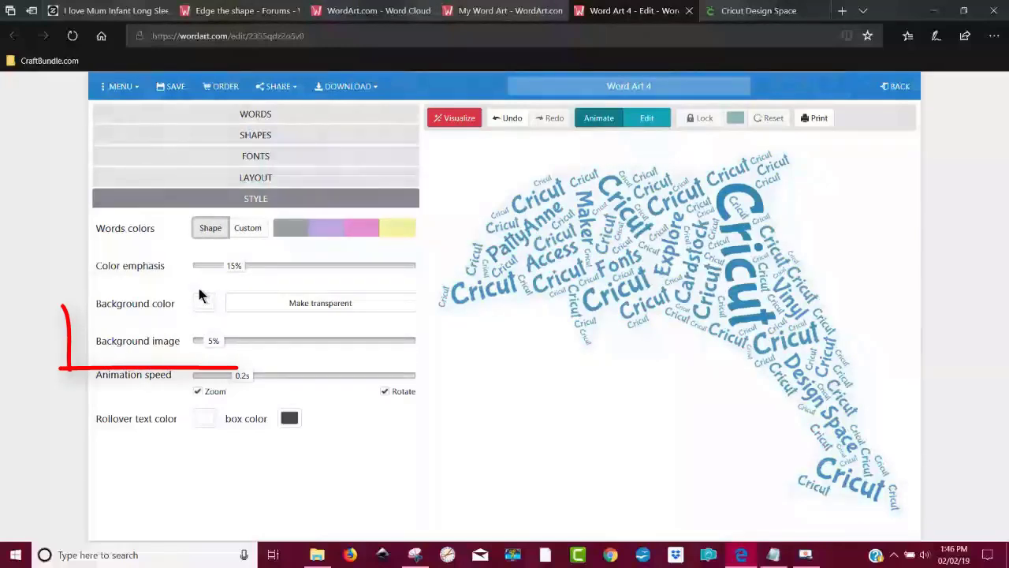
mouse_move(218, 343)
left_mouse_down()
mouse_move(253, 344)
mouse_move(212, 342)
left_mouse_up()
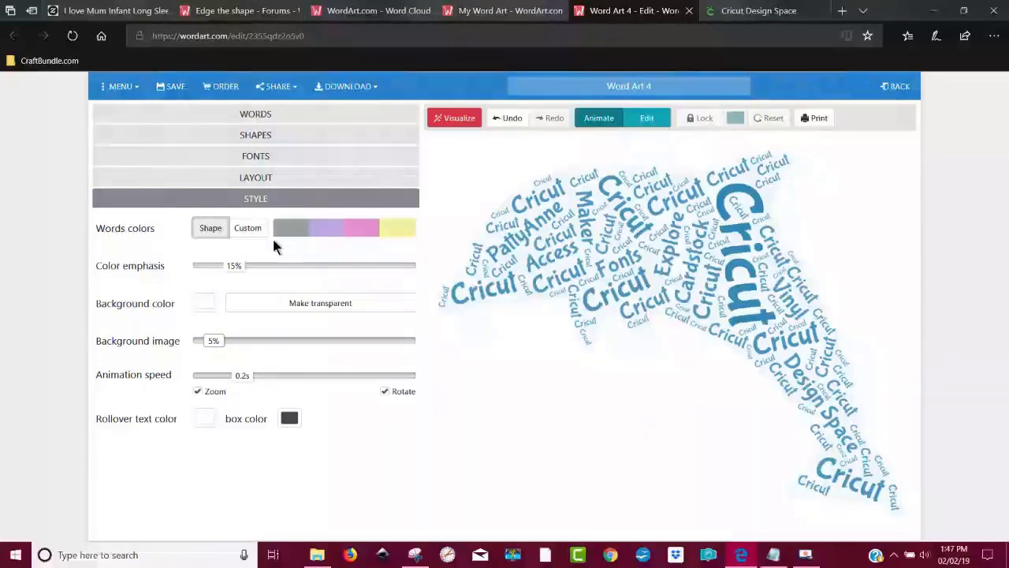
left_click(245, 231)
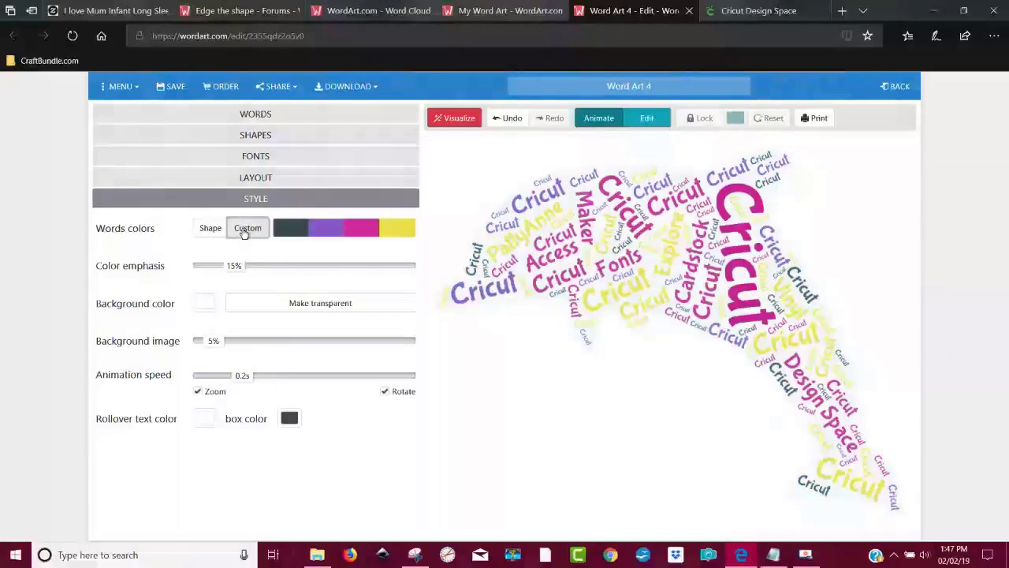
Step: Remove the purple #8353cd, magenta #cc2094 and yellow #e7df41 from the custom word color palette
left_click(331, 231)
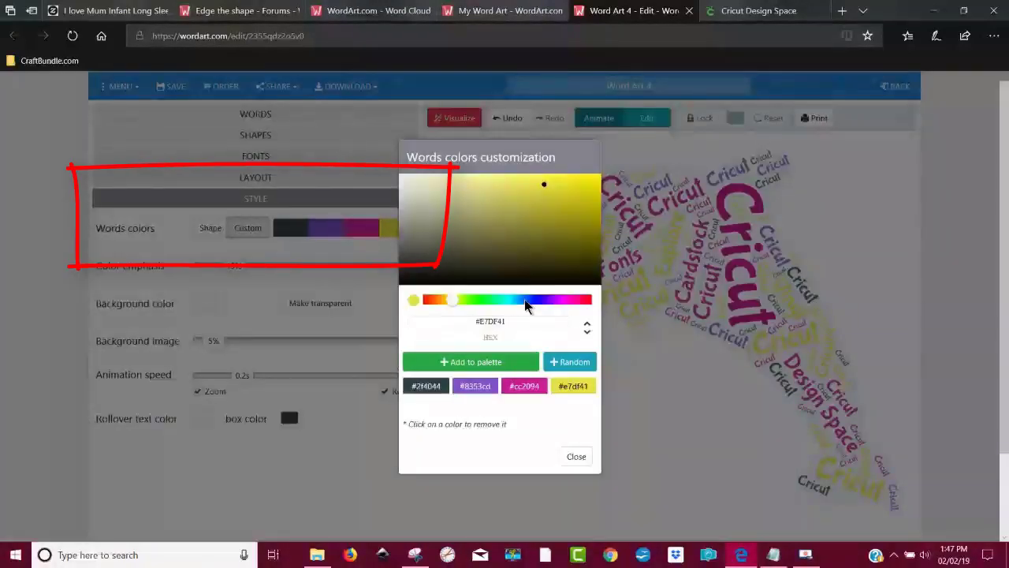
left_click(480, 387)
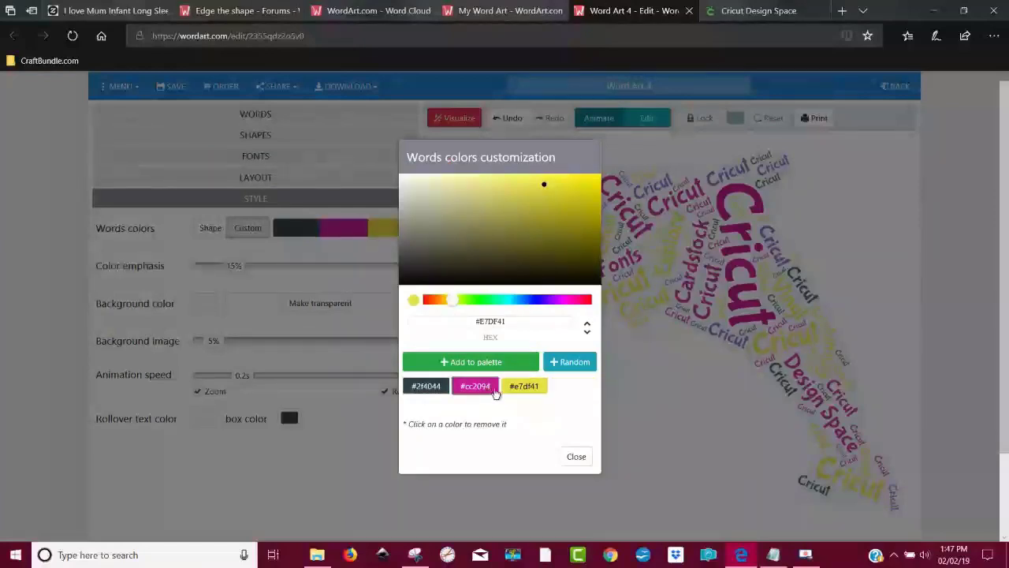
left_click(476, 386)
left_click(477, 386)
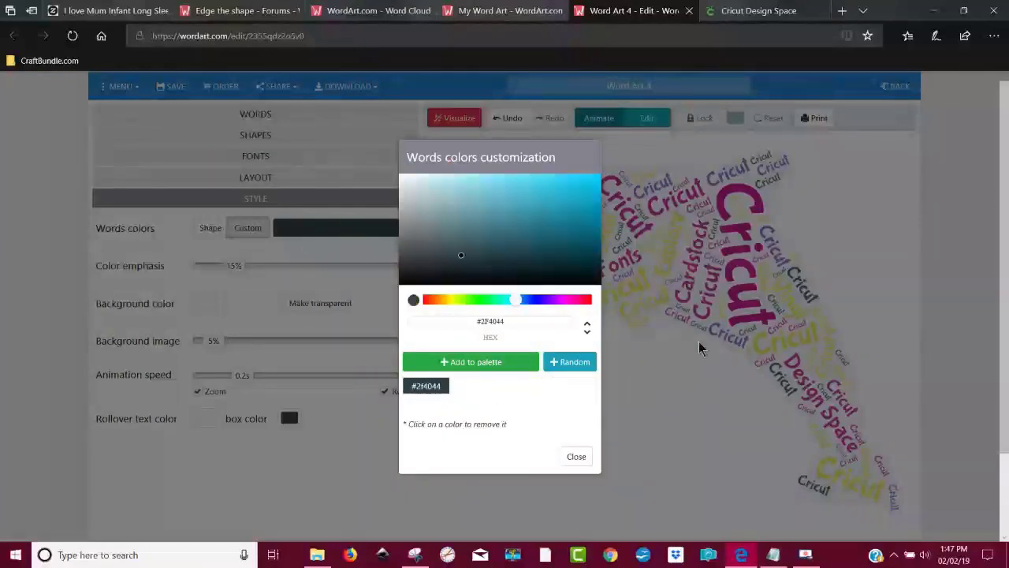
Step: Add the bright blue #1dbee4 to the word color palette and regenerate the dolphin word cloud
left_click(574, 186)
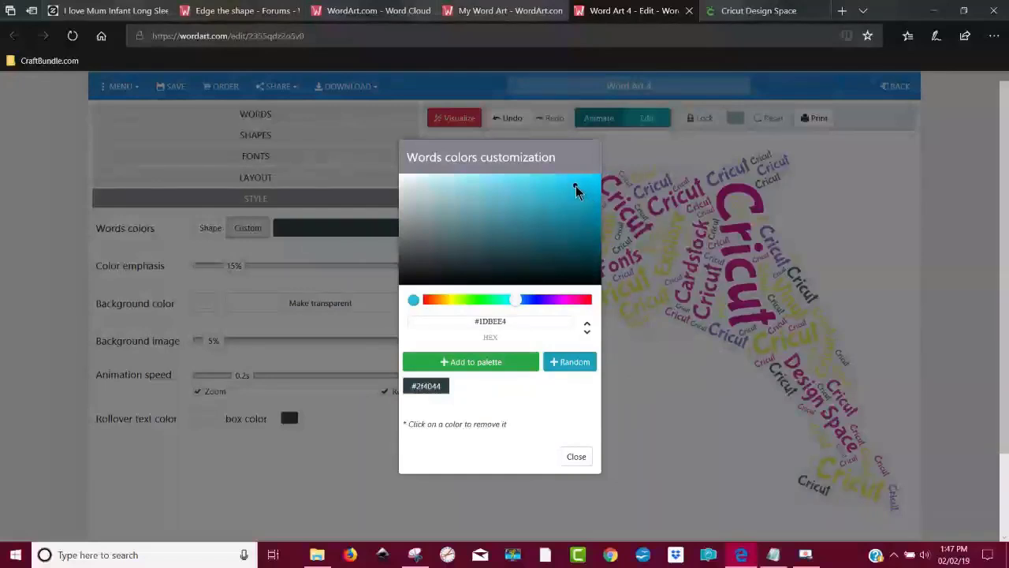
left_click(503, 361)
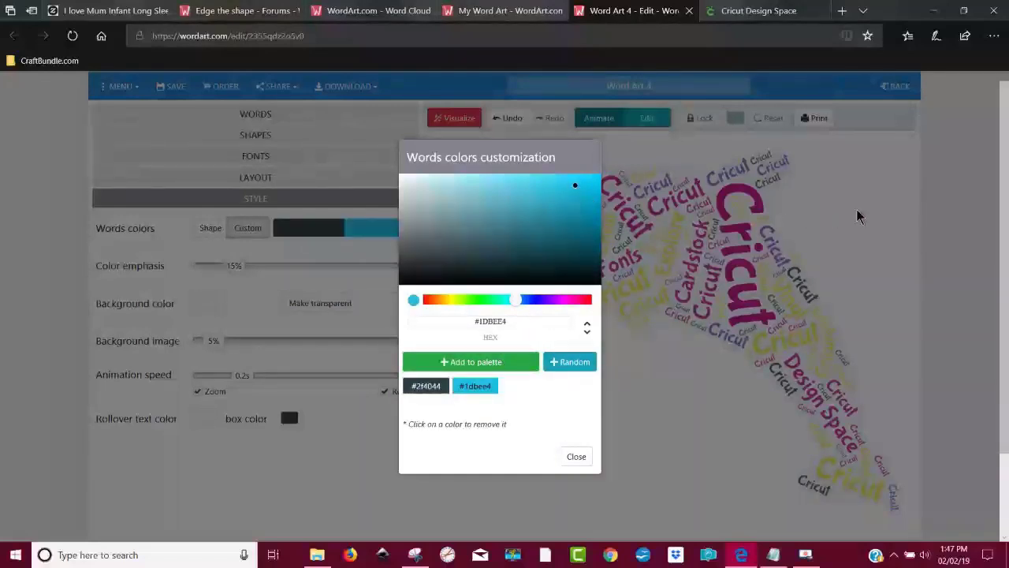
left_click(577, 458)
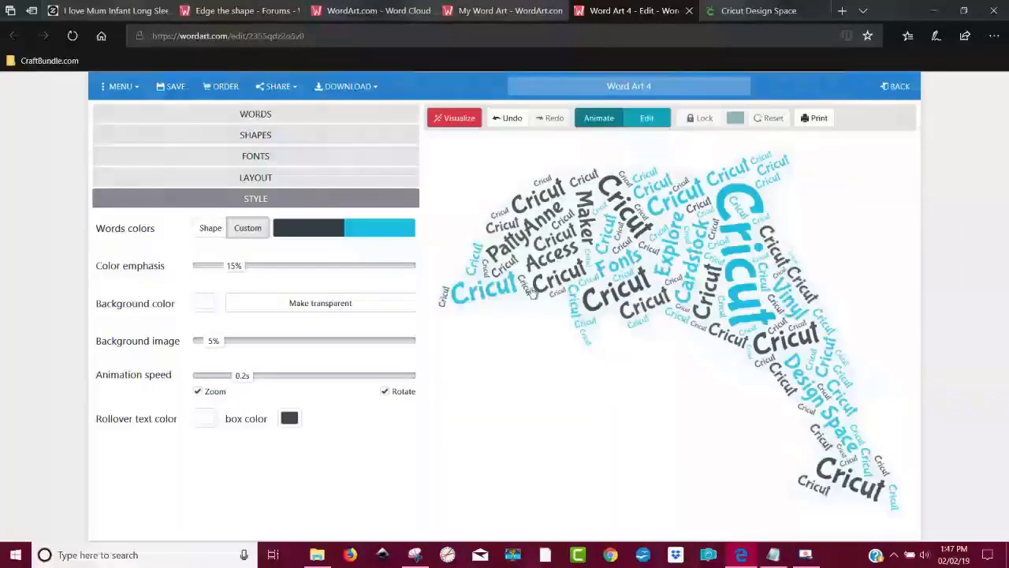
left_click(456, 118)
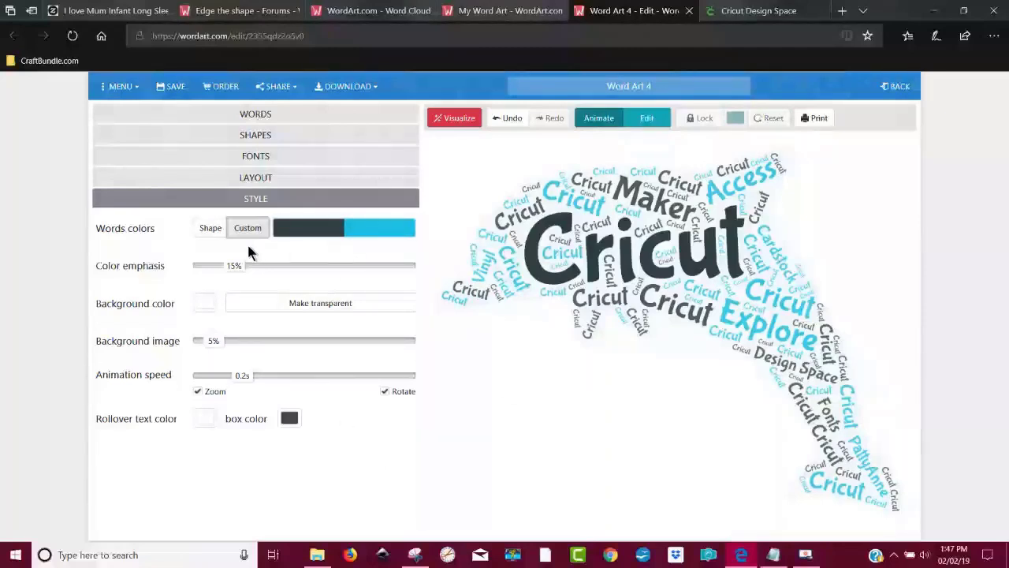
Step: Add the orange #f86507 to the word color palette and apply it to the dolphin
left_click(369, 230)
left_click(434, 301)
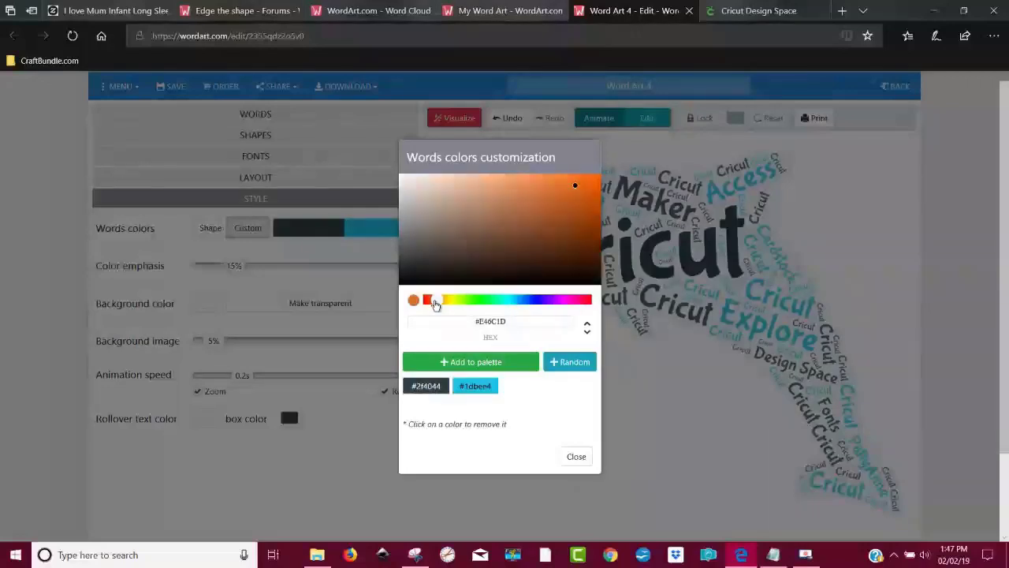
left_click(576, 203)
left_click(595, 177)
left_click(466, 362)
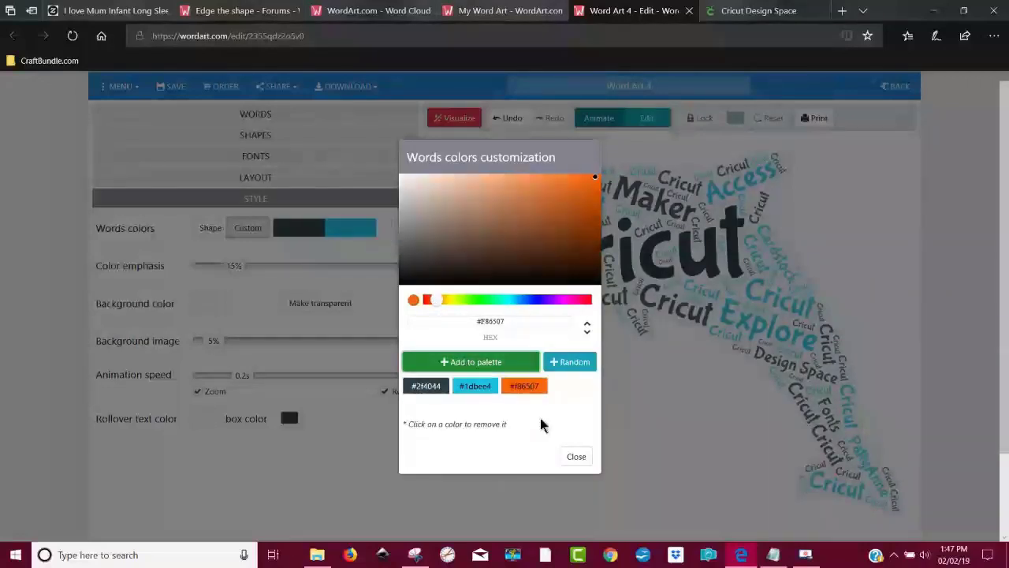
left_click(581, 459)
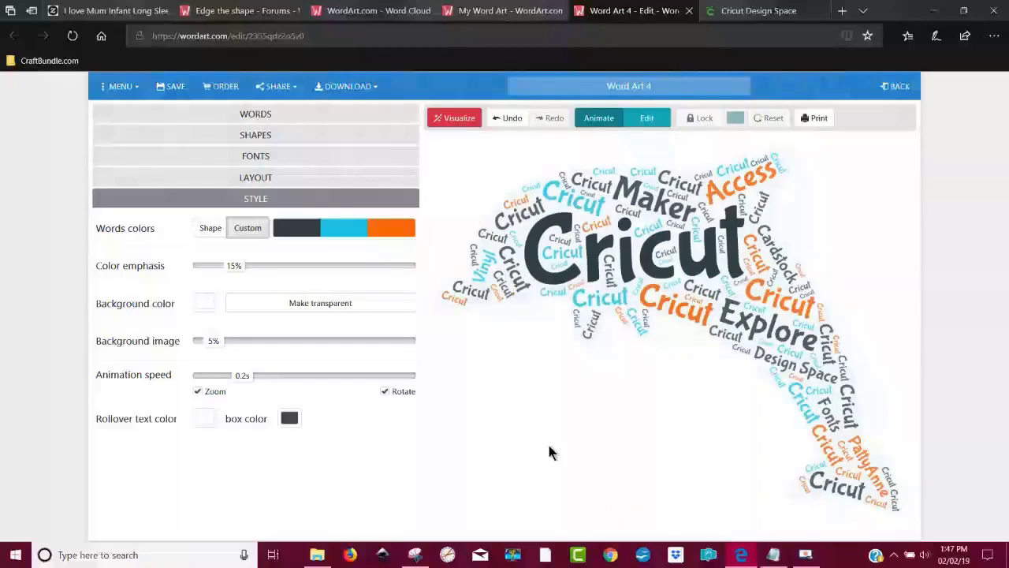
Step: Clear all words from the word cloud's word list
left_click(246, 116)
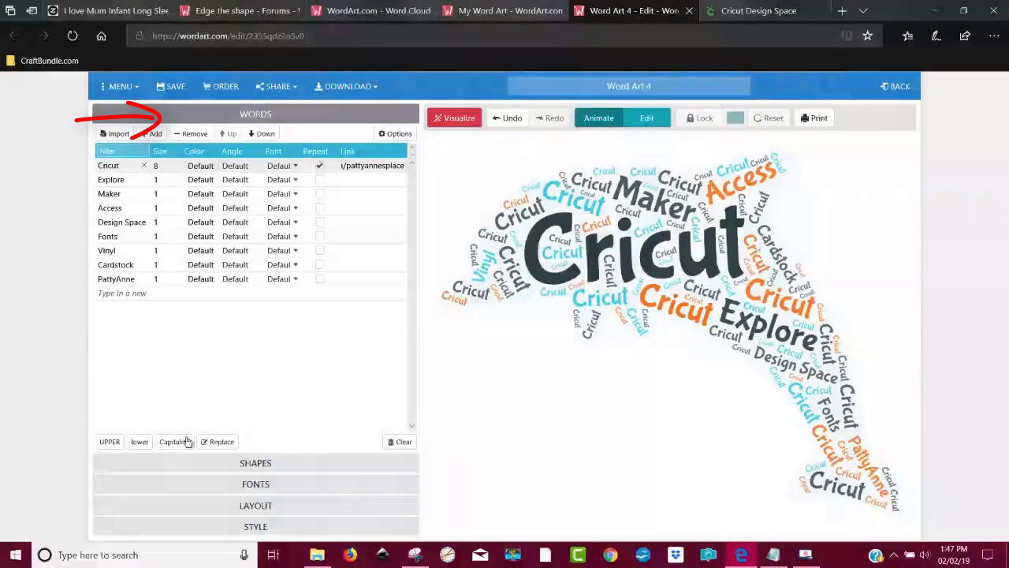
left_click(397, 443)
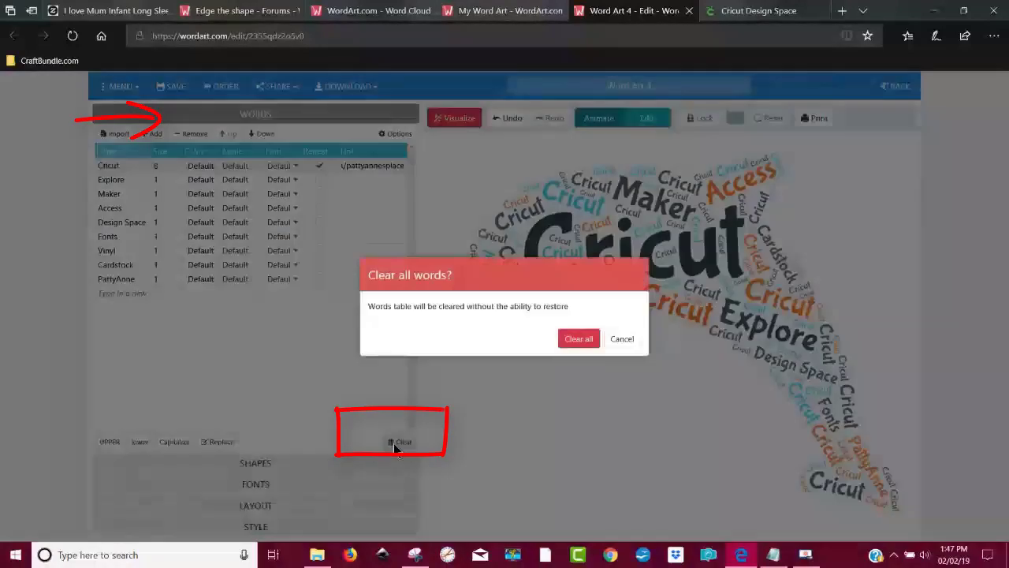
left_click(579, 341)
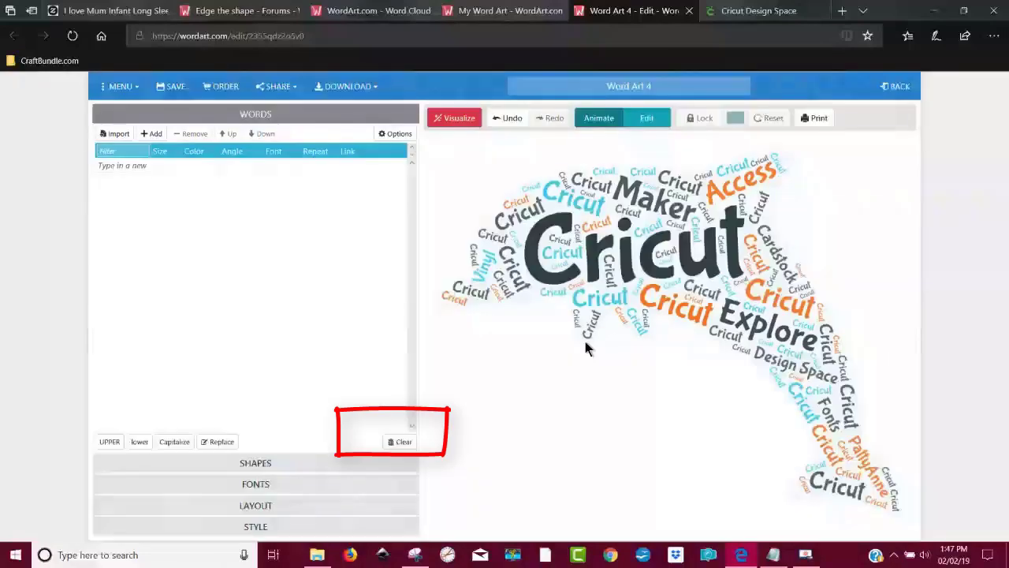
Step: Enter the words Dolphins, football, team, score and touchdown, and regenerate the dolphin word cloud with them
left_click(159, 164)
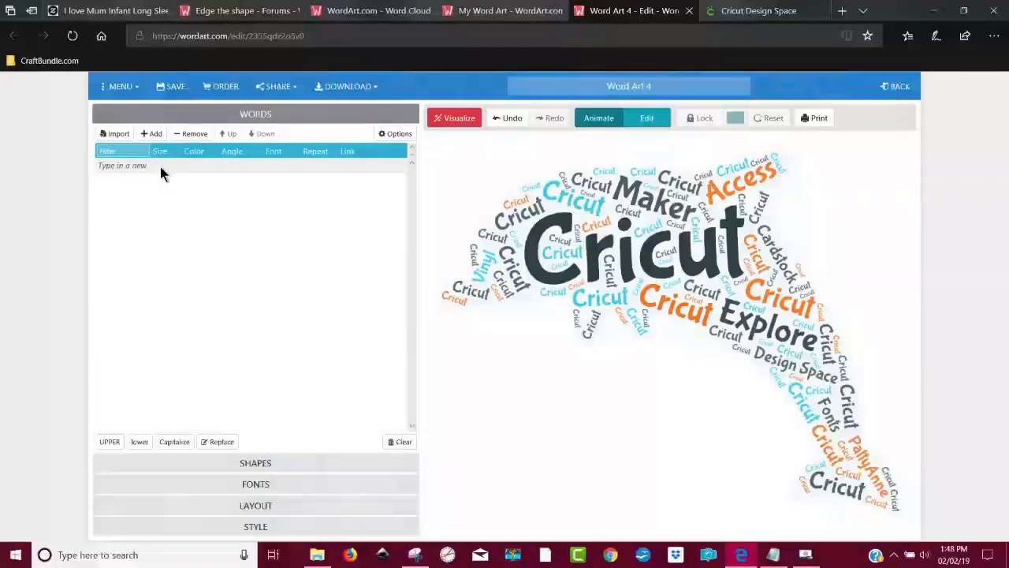
type("Dolphins")
key("Return")
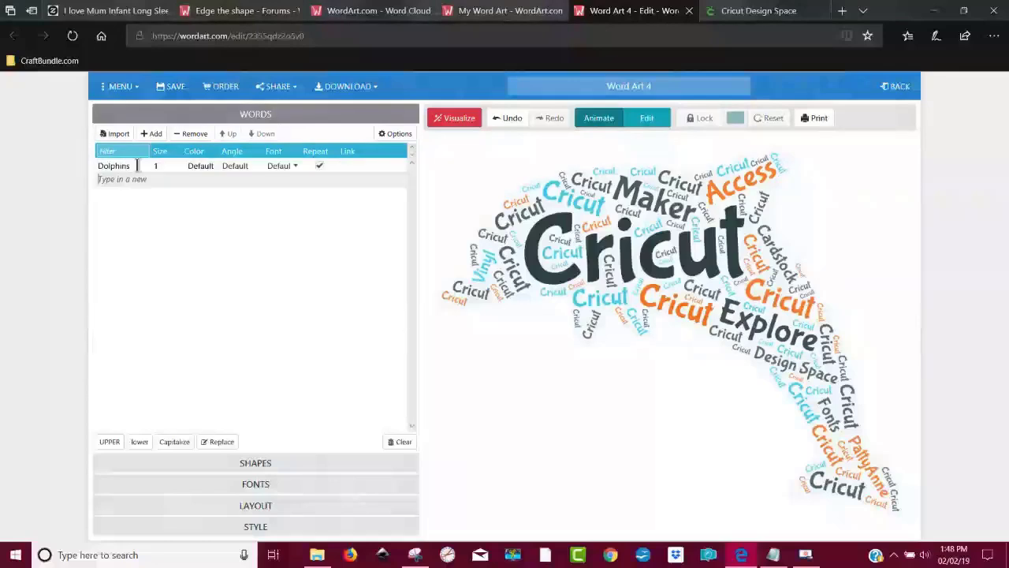
type("football")
key("Return")
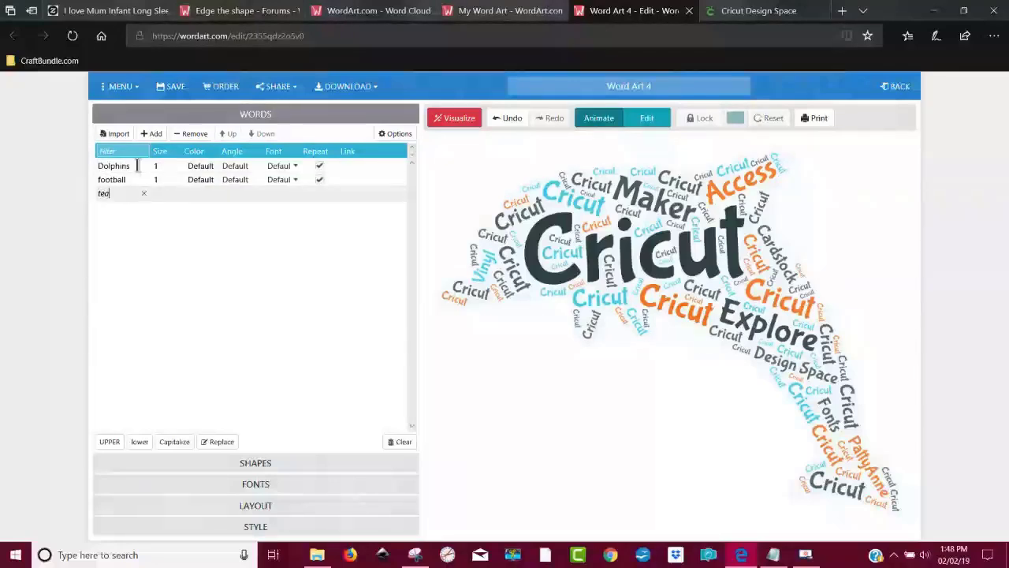
key("Return")
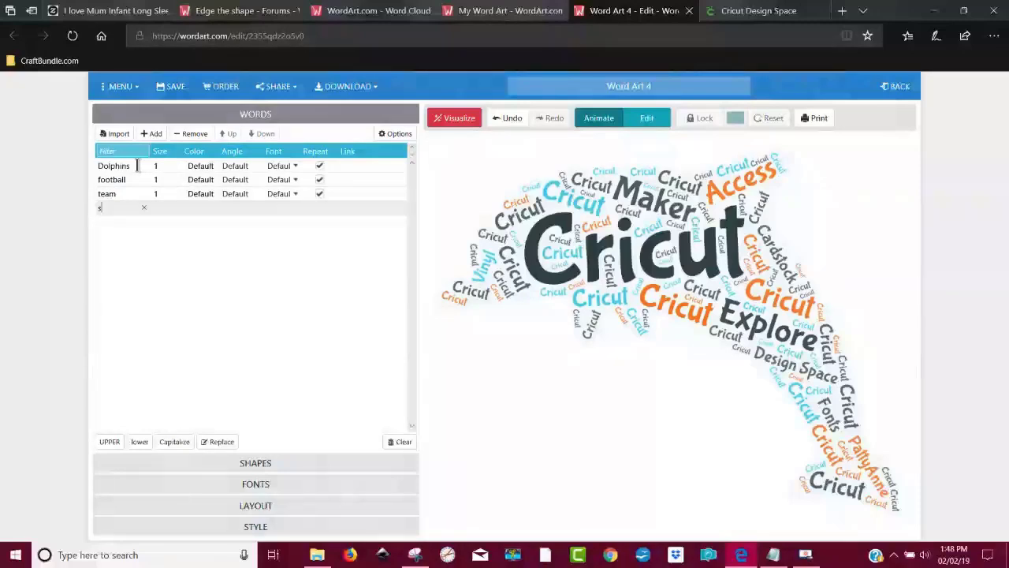
type("score")
key("Return")
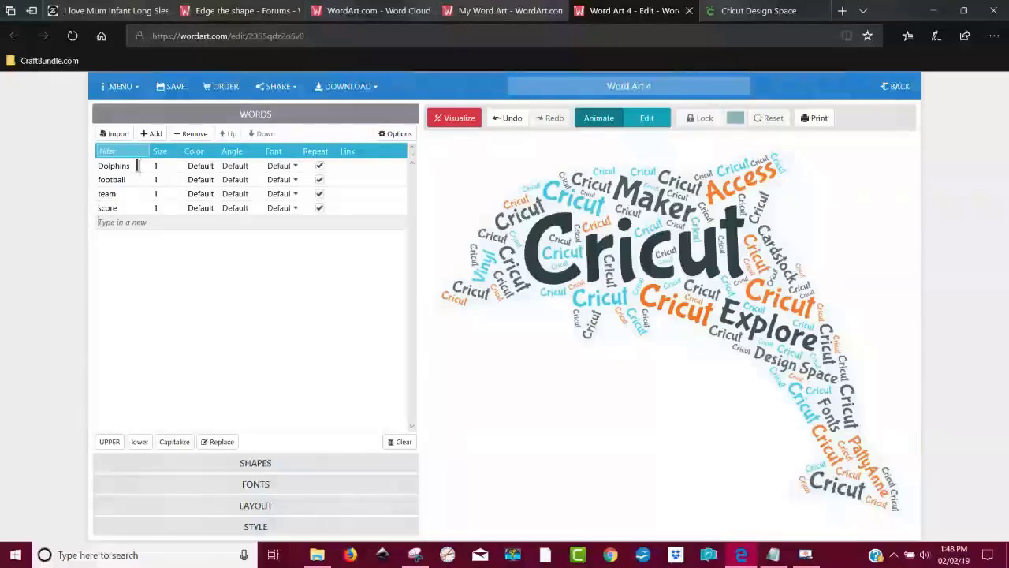
type("touchdown")
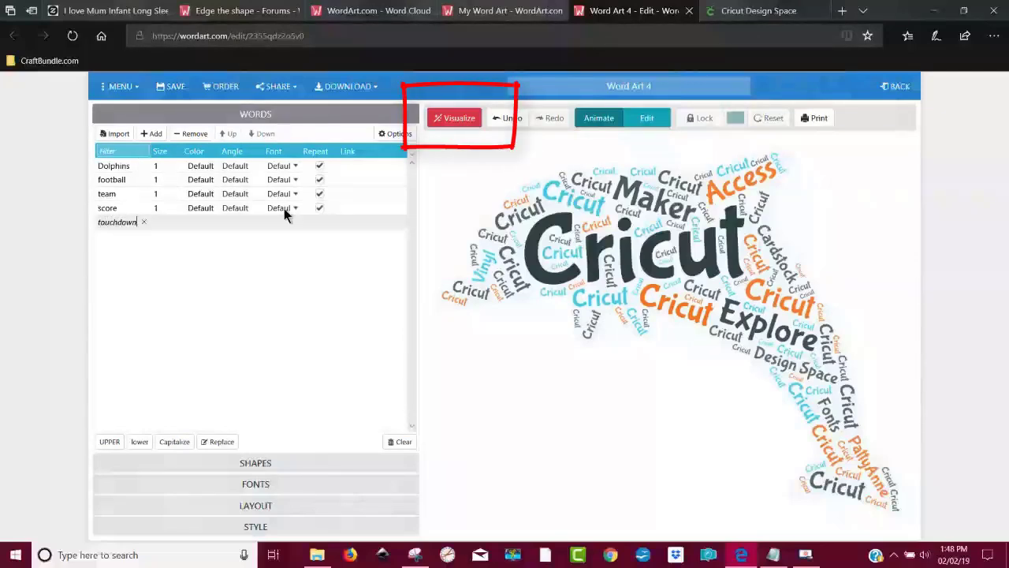
left_click(454, 118)
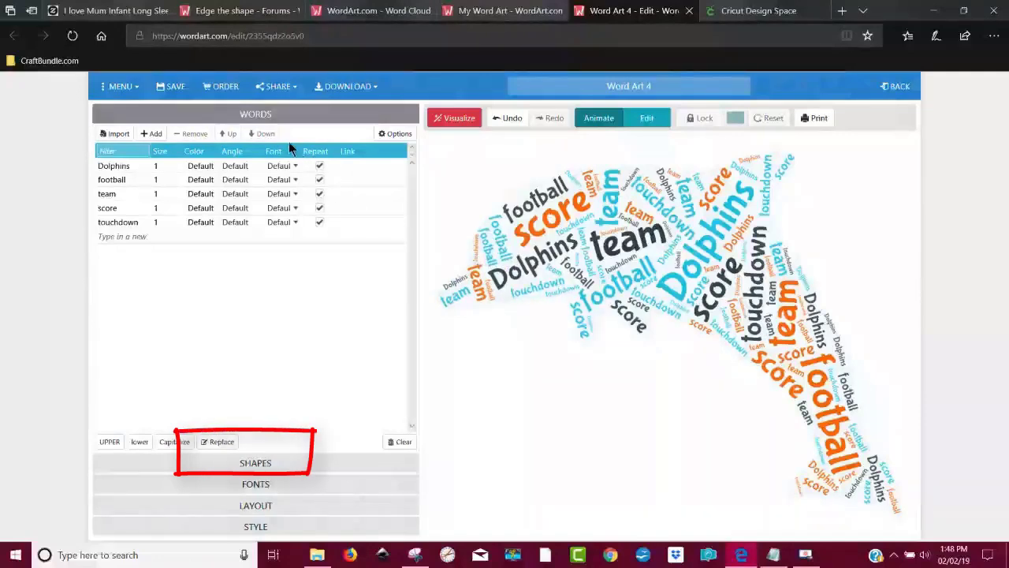
Step: Regenerate the word cloud in the heart-hands silhouette from the Hearts shapes and color its words with the custom palette
left_click(274, 463)
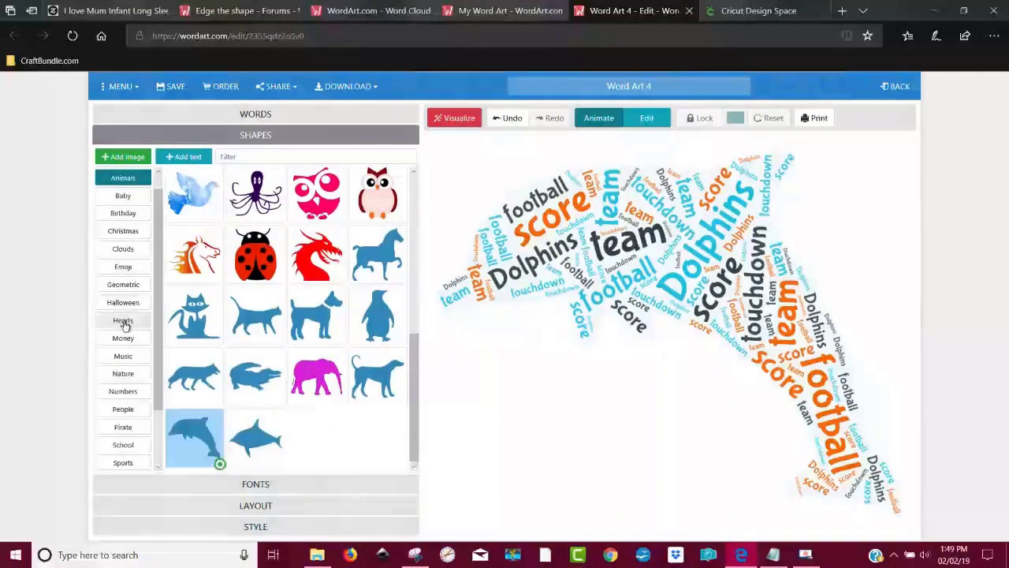
left_click(123, 322)
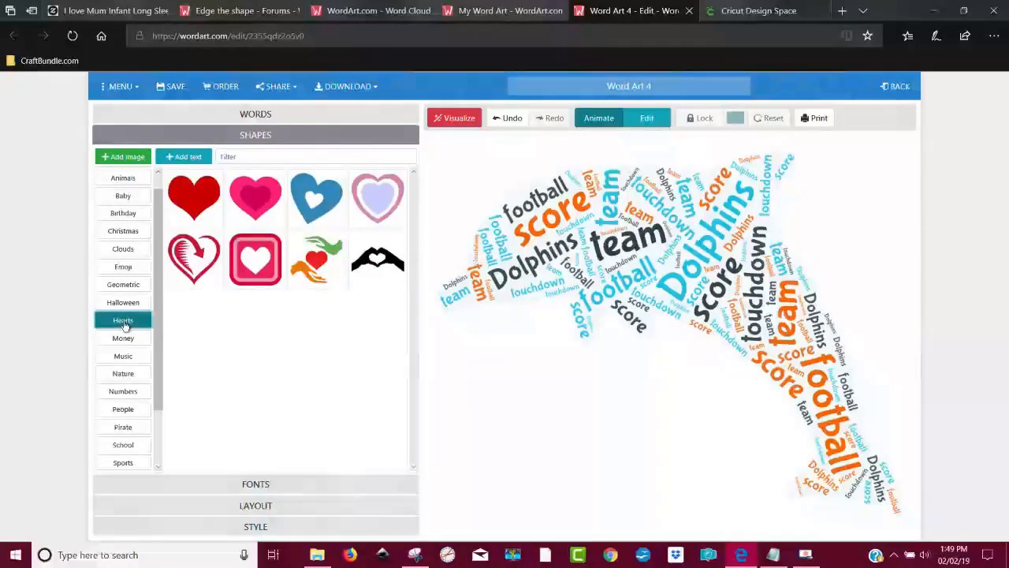
left_click(376, 262)
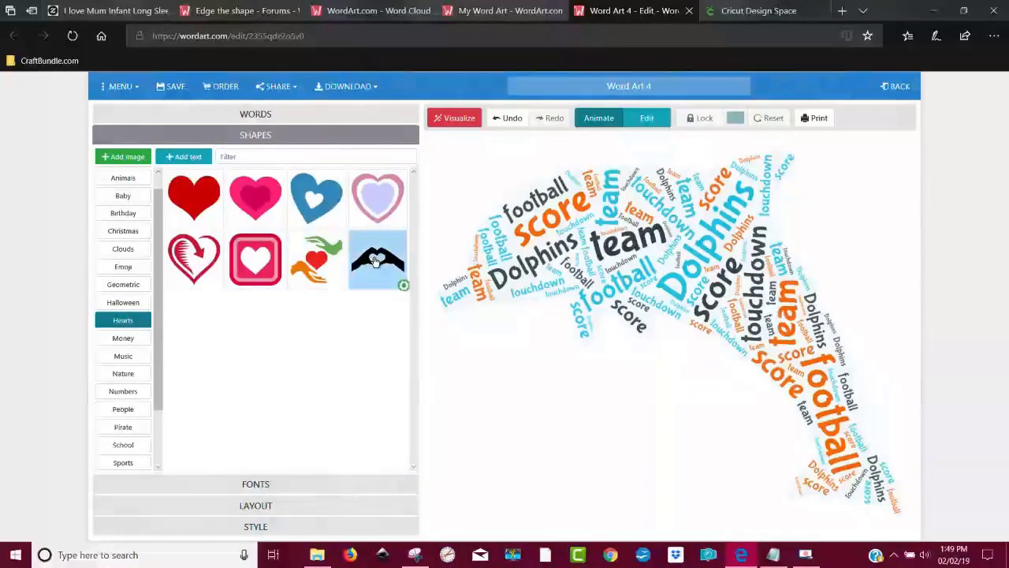
left_click(453, 118)
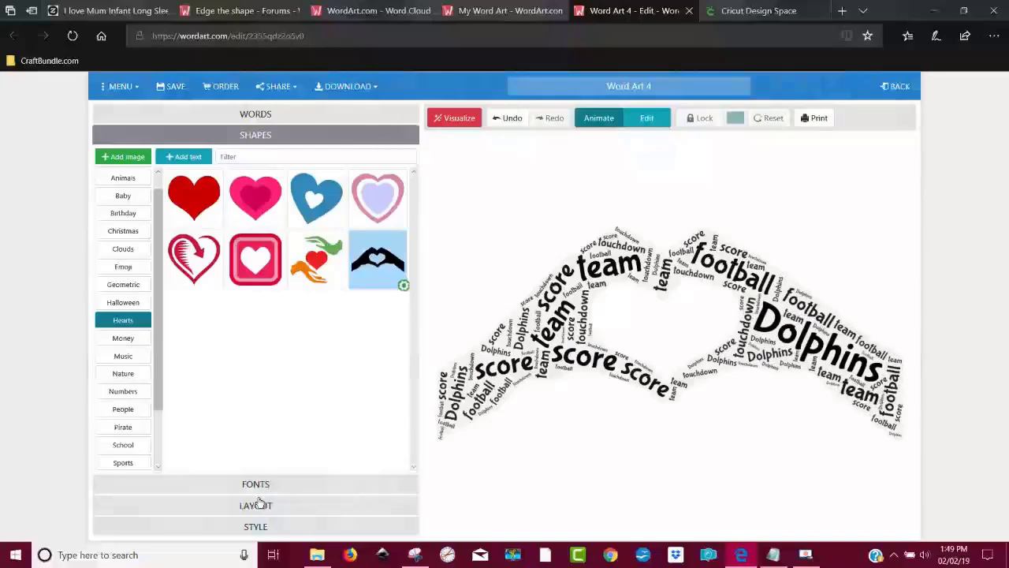
left_click(252, 527)
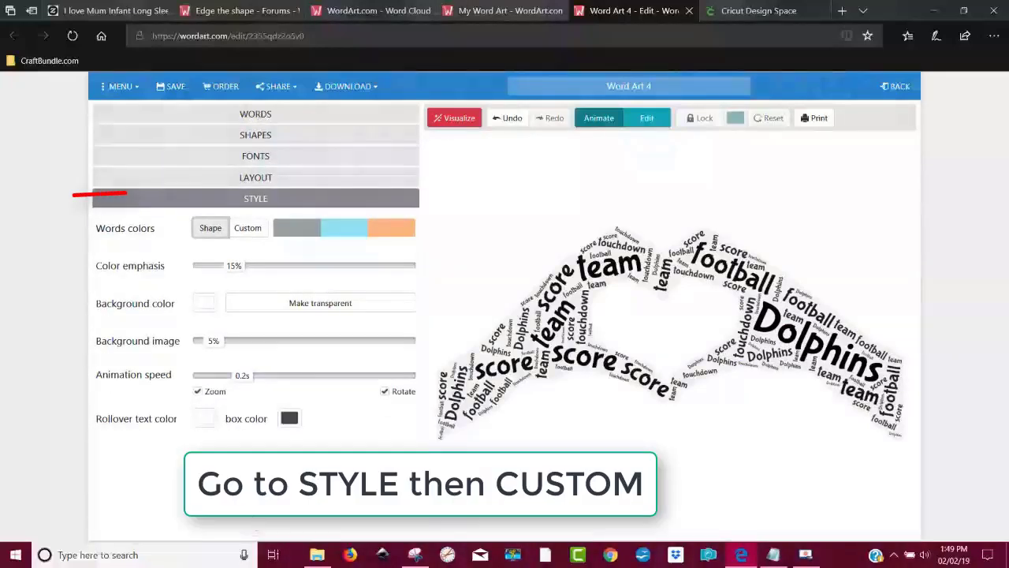
left_click(248, 228)
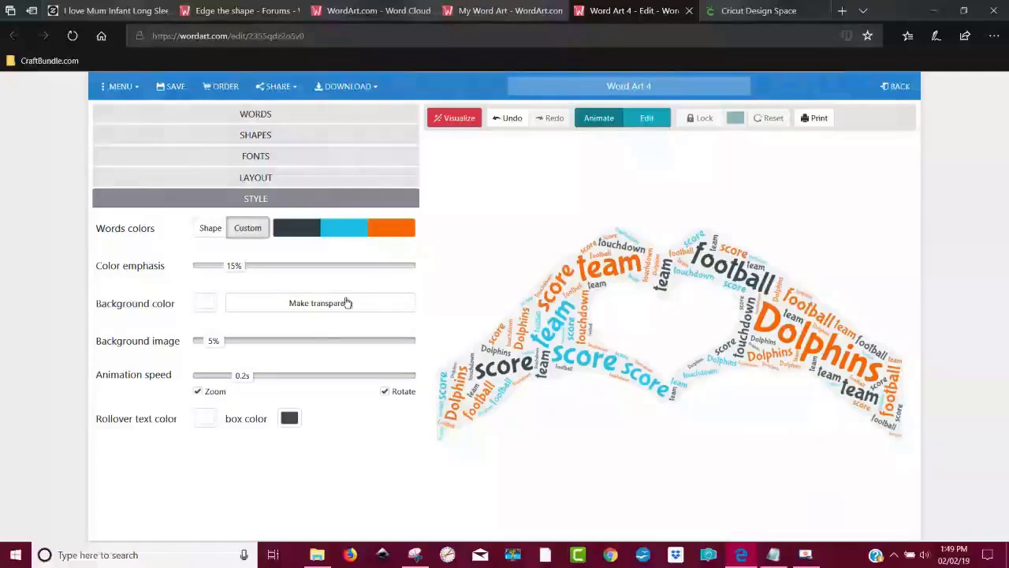
Step: Change the word cloud's shape to the green apple from the Nature shapes and regenerate it
left_click(254, 135)
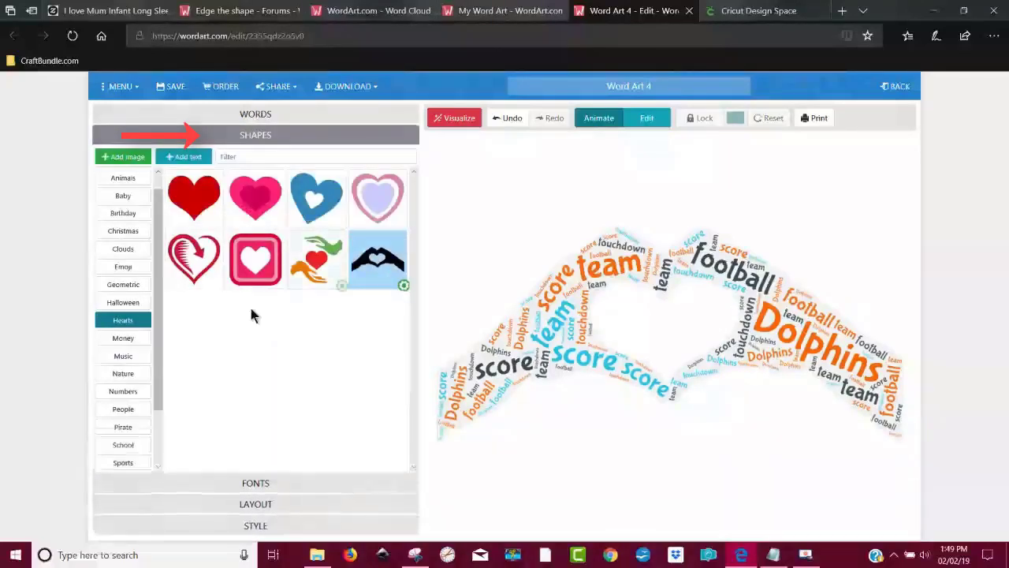
scroll(145, 317, "down", 2)
left_click(126, 302)
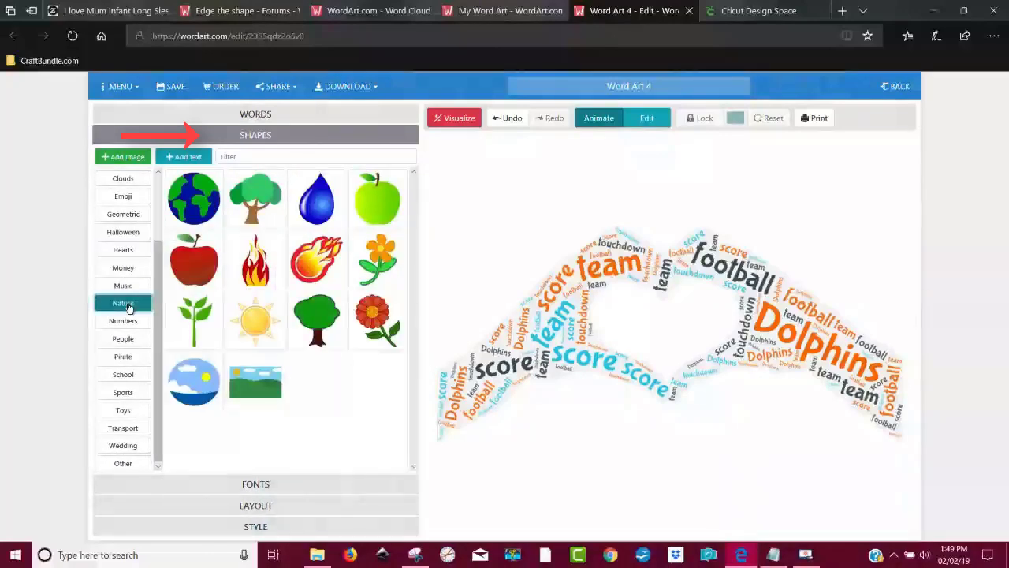
left_click(377, 197)
left_click(445, 119)
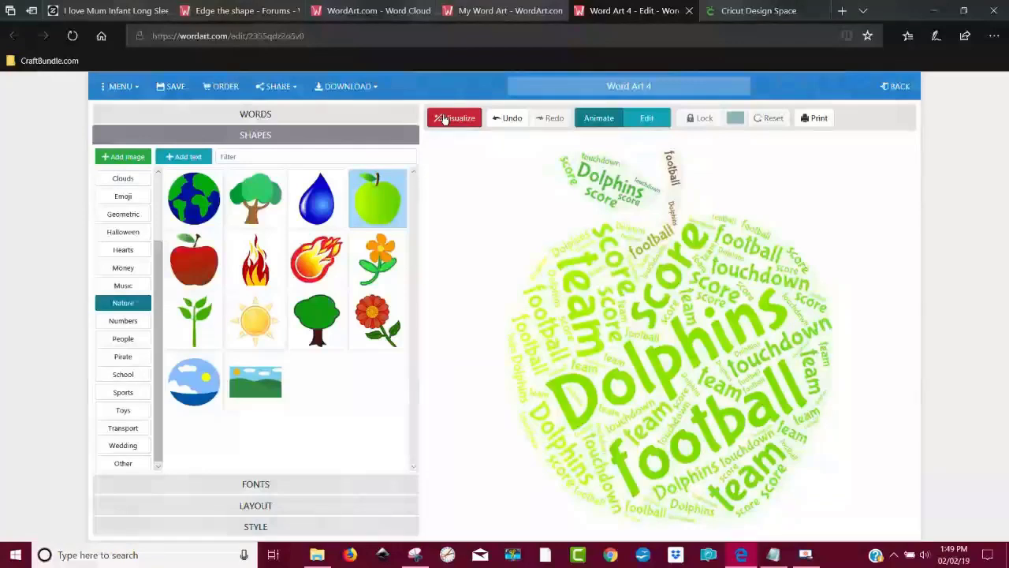
Step: Apply the Positive Slope layout, set the words amount to 22, and regenerate the word cloud
left_click(256, 508)
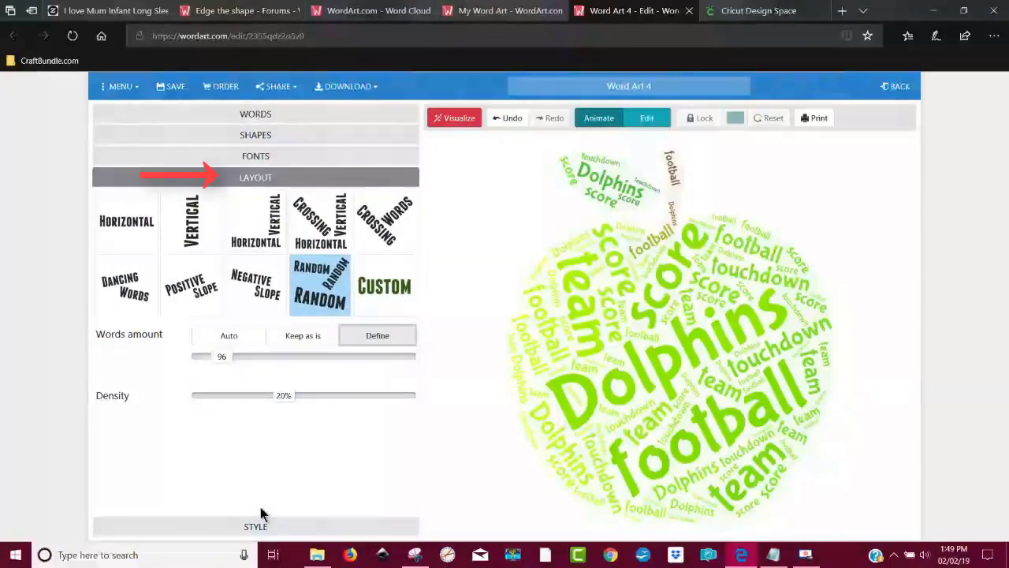
left_click(197, 288)
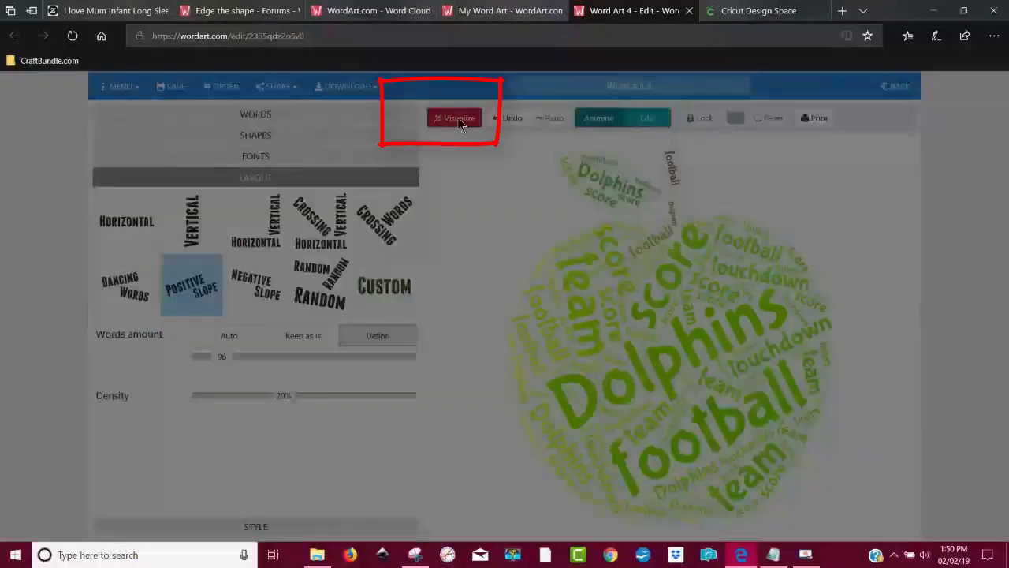
left_click(458, 118)
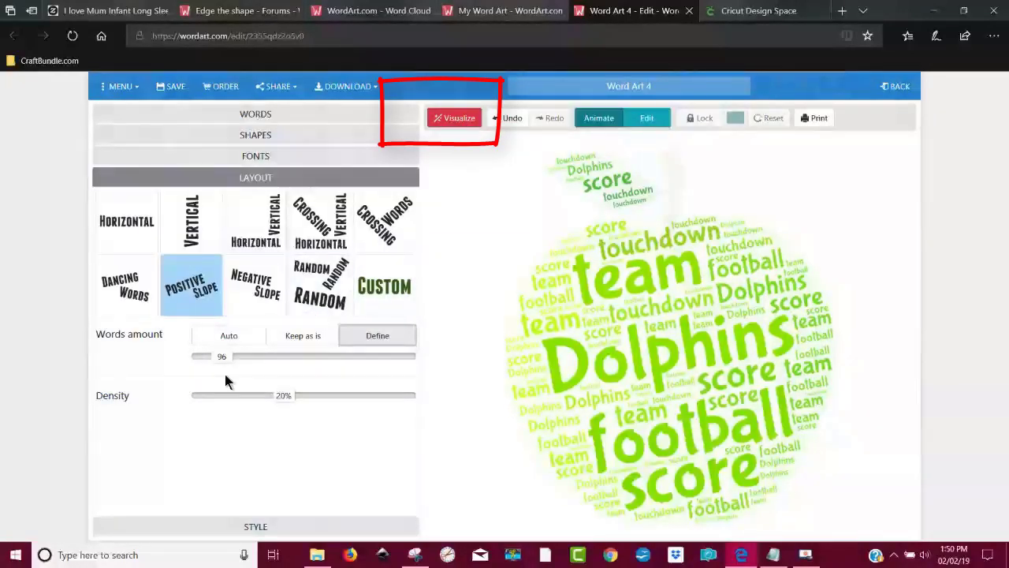
left_click_drag(222, 359, 206, 361)
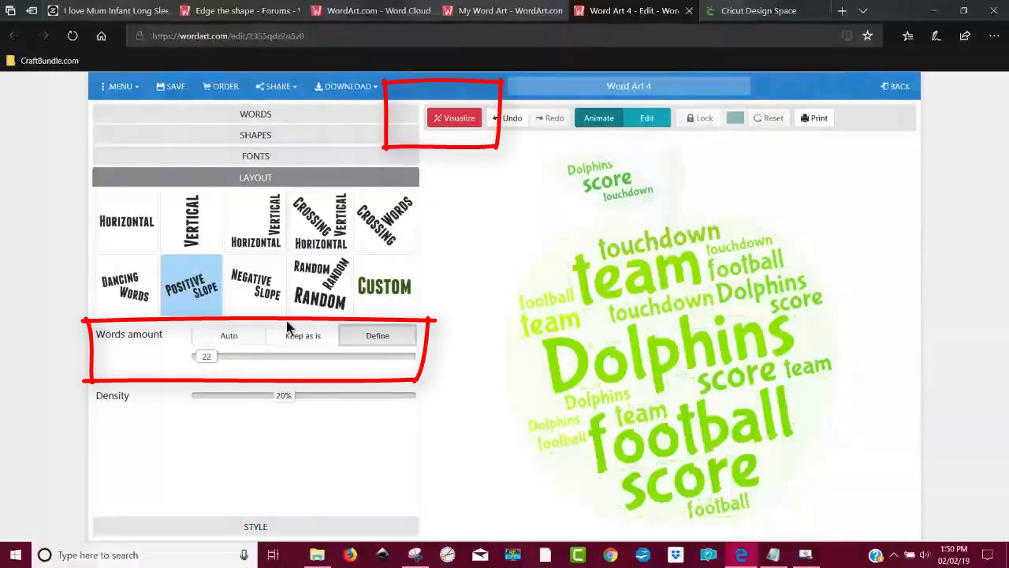
left_click(460, 120)
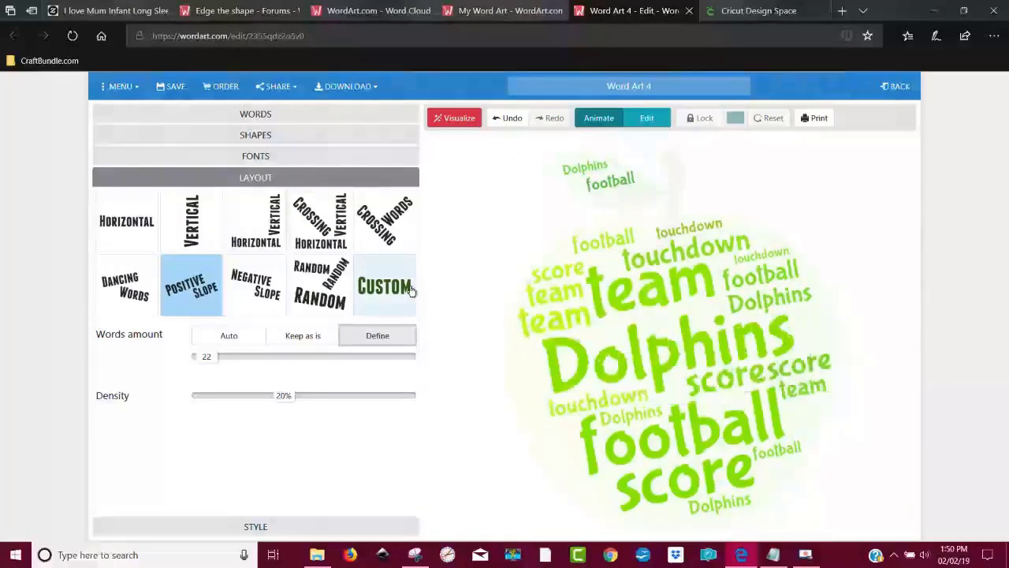
Step: Turn off repetition for football, team, score and touchdown, keeping only Dolphins repeating, and regenerate the word cloud
left_click(265, 114)
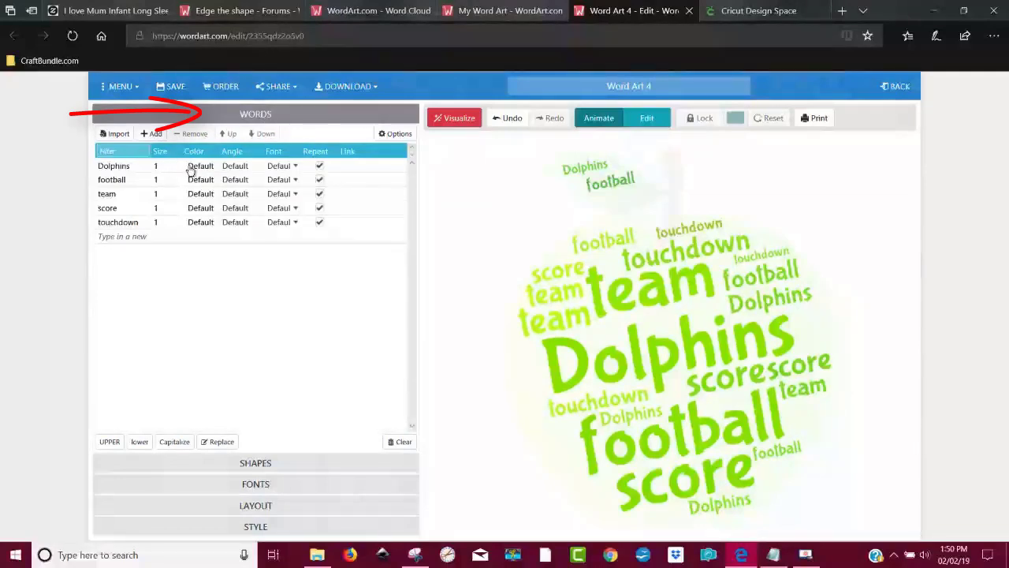
left_click(116, 168)
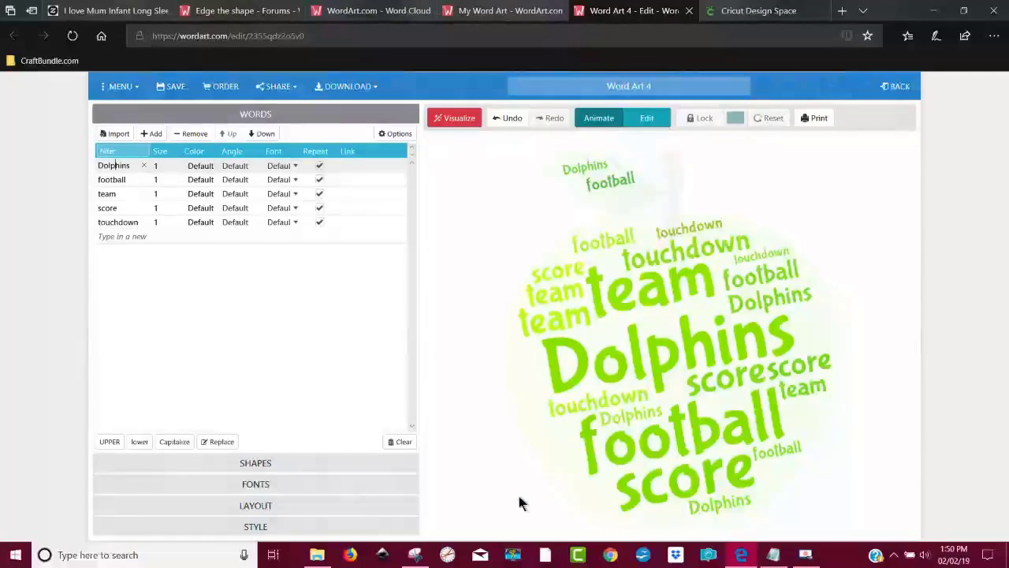
left_click(395, 134)
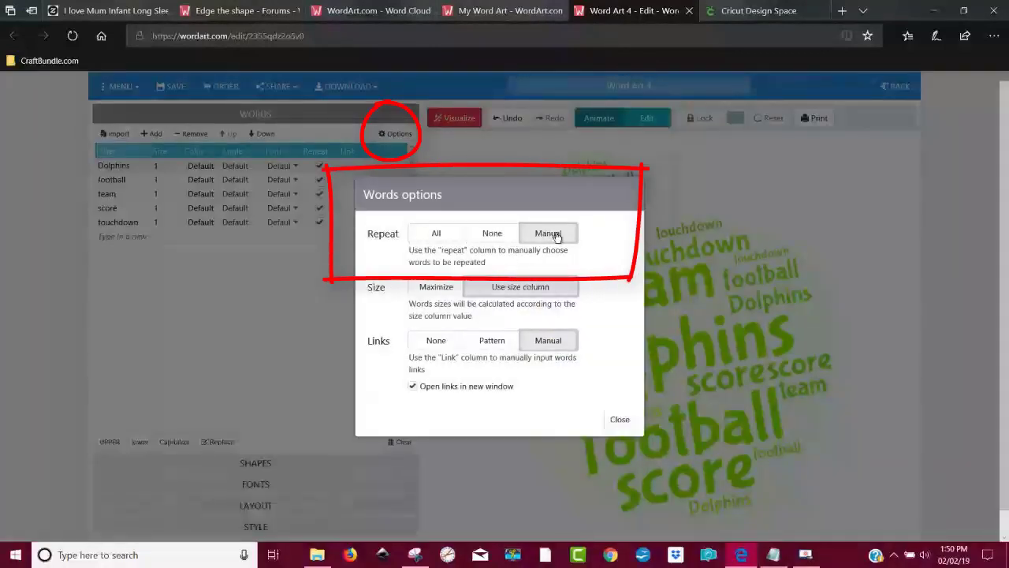
left_click(608, 418)
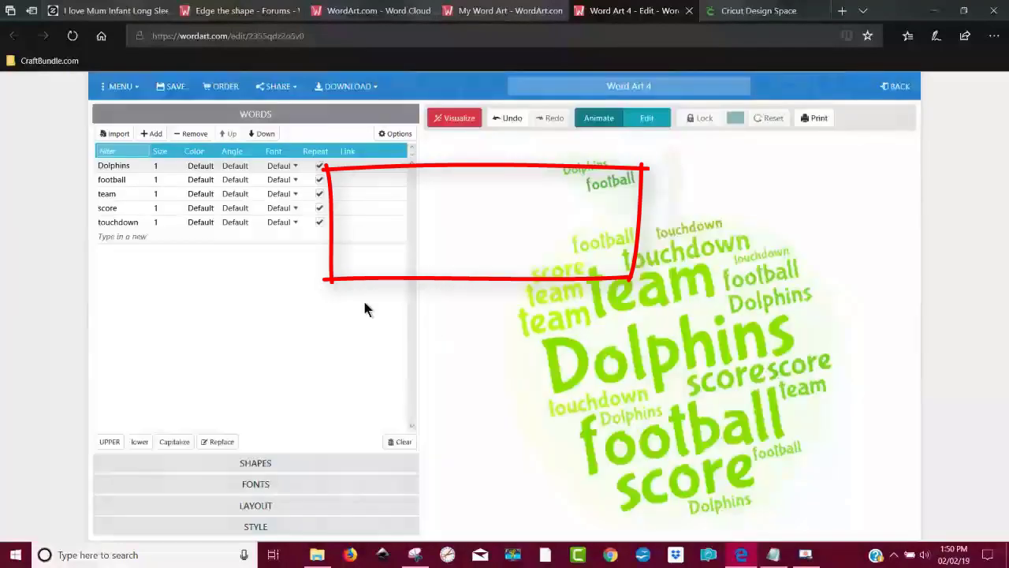
left_click(319, 194)
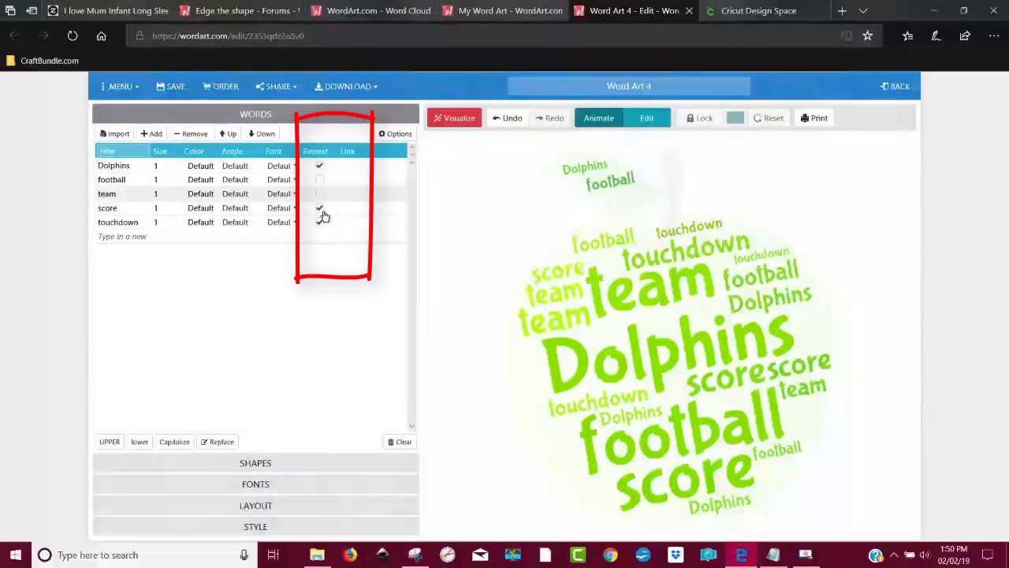
left_click(319, 208)
left_click(319, 222)
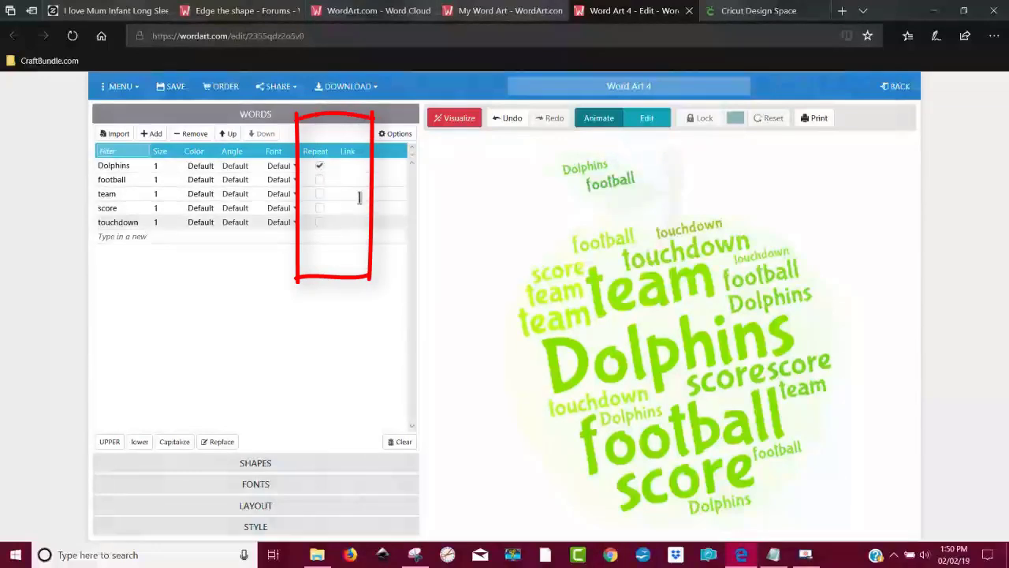
left_click(457, 120)
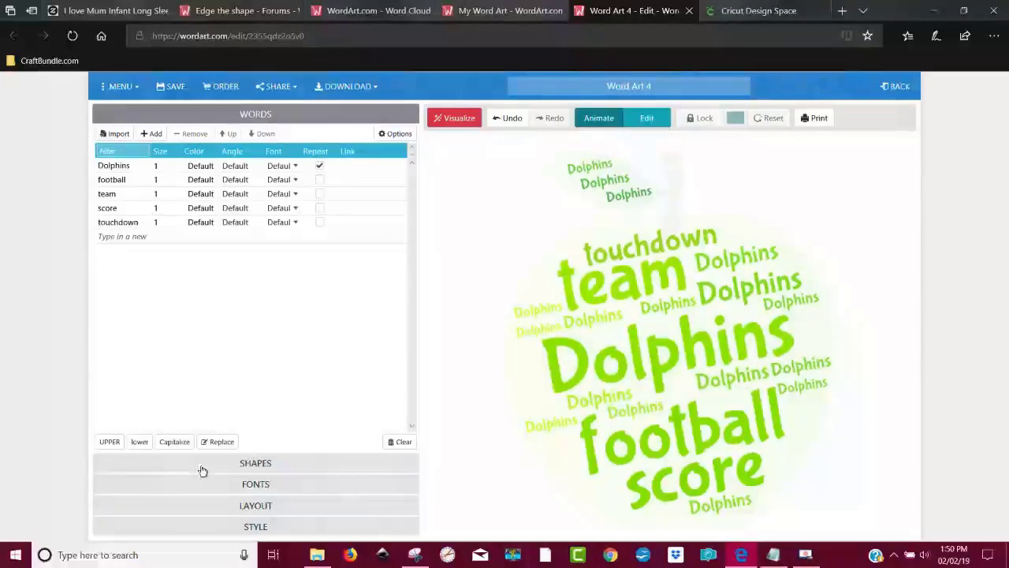
Step: Change the word cloud's shape to the yellow number 2 from the Numbers shapes and regenerate it
left_click(264, 466)
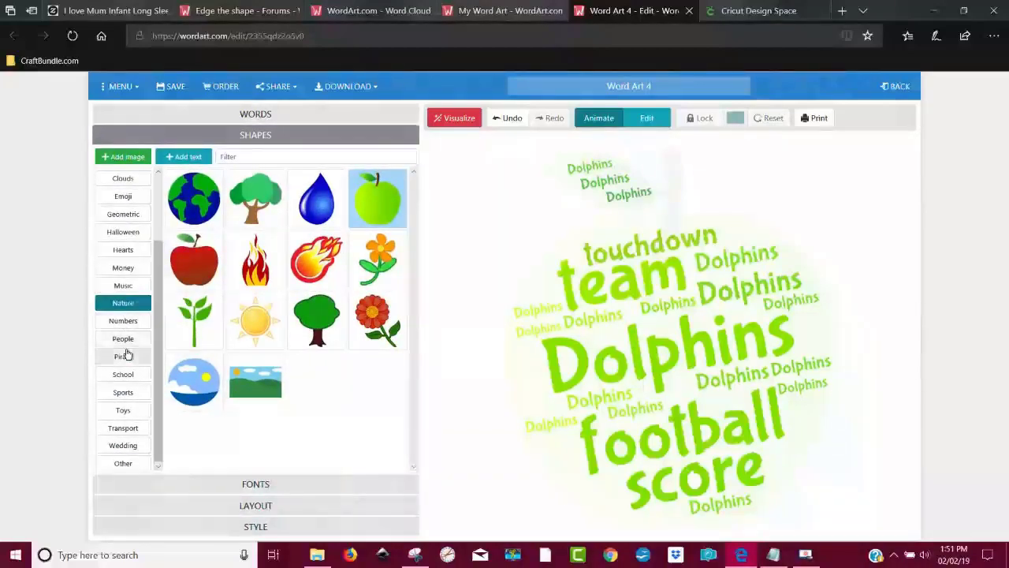
left_click(122, 320)
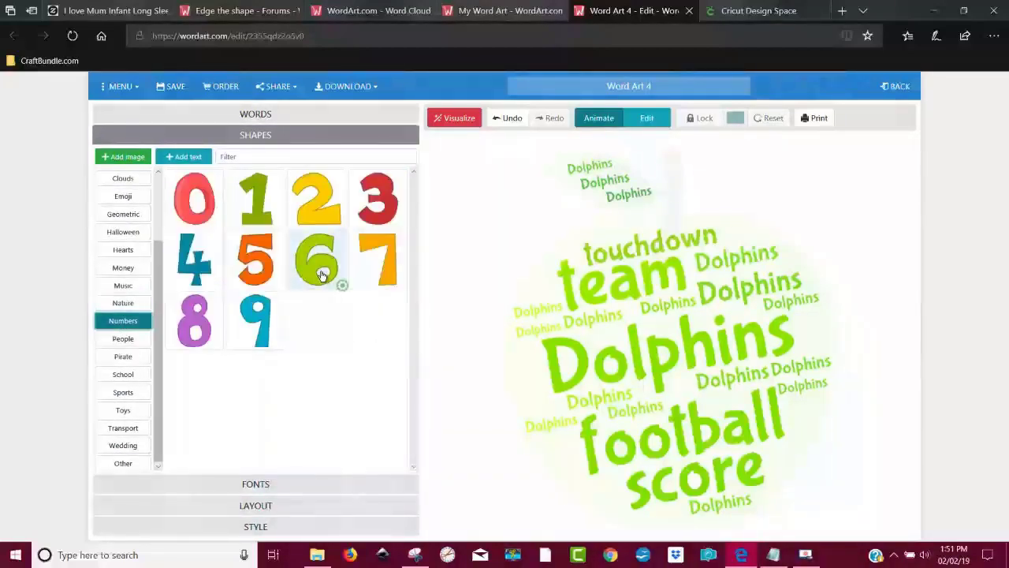
left_click(256, 199)
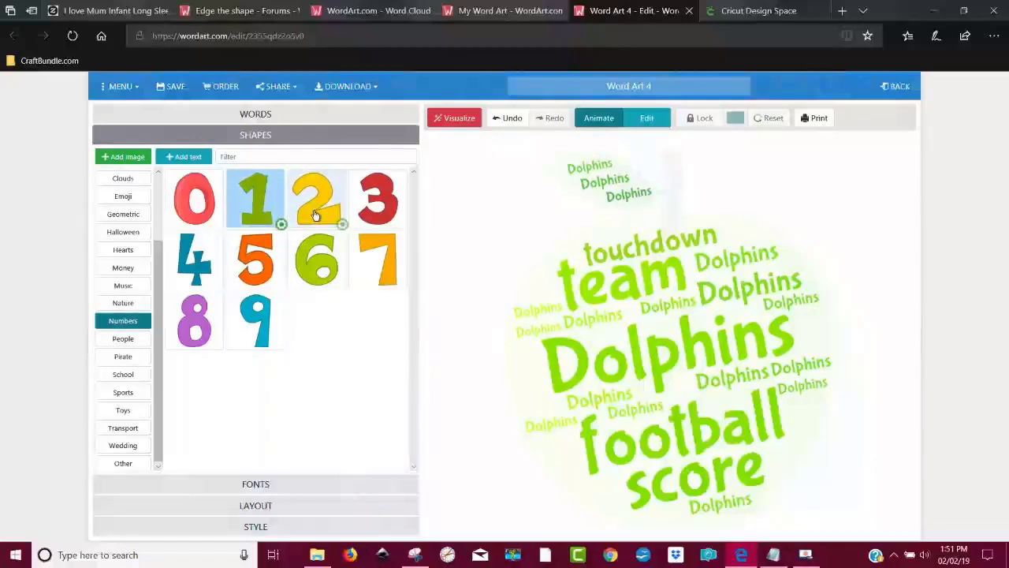
left_click(315, 213)
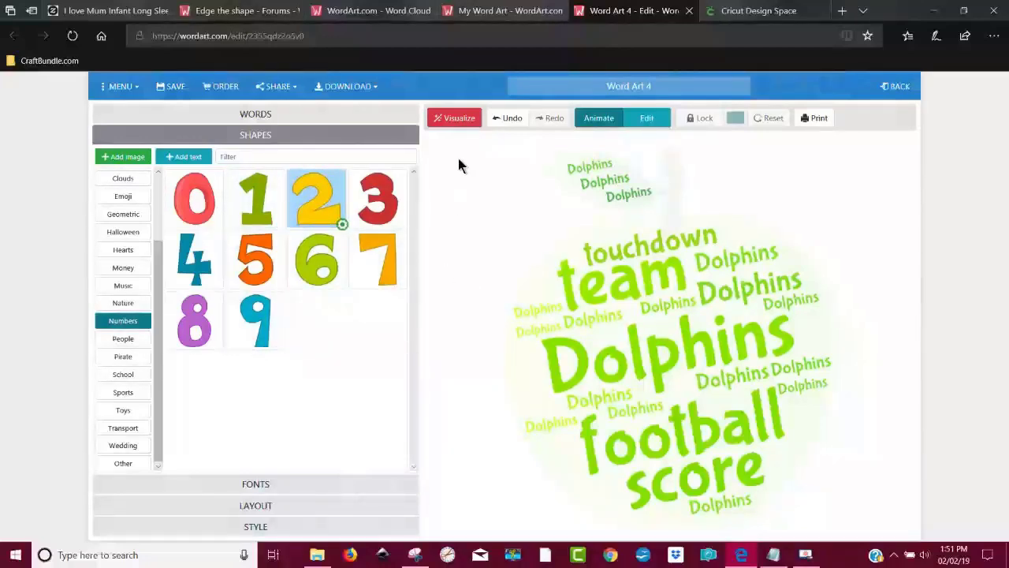
left_click(455, 118)
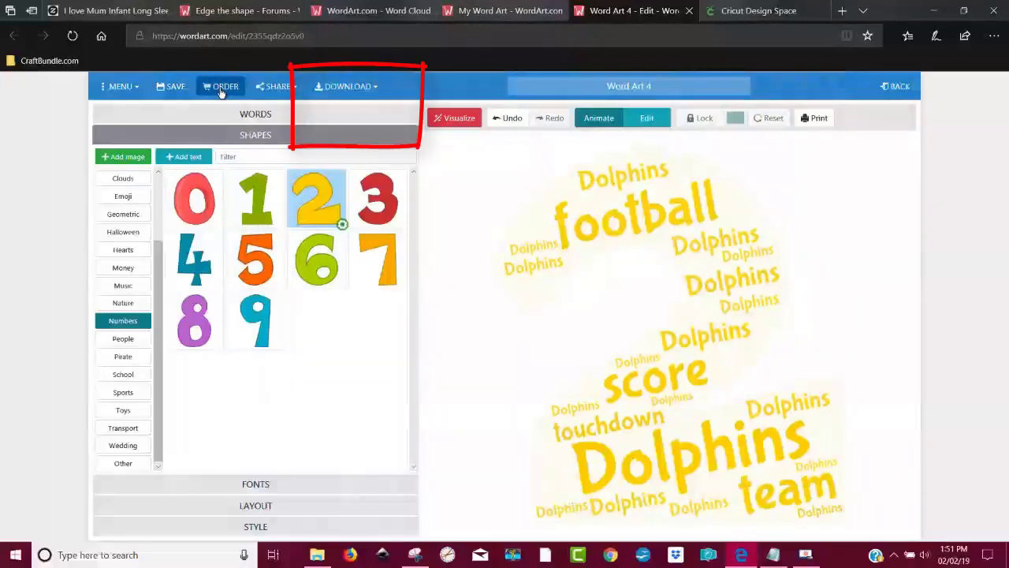
Step: Download the word cloud as a standard JPEG and save it in Downloads as "Word Art 4 (1)dolphin2"
left_click(350, 88)
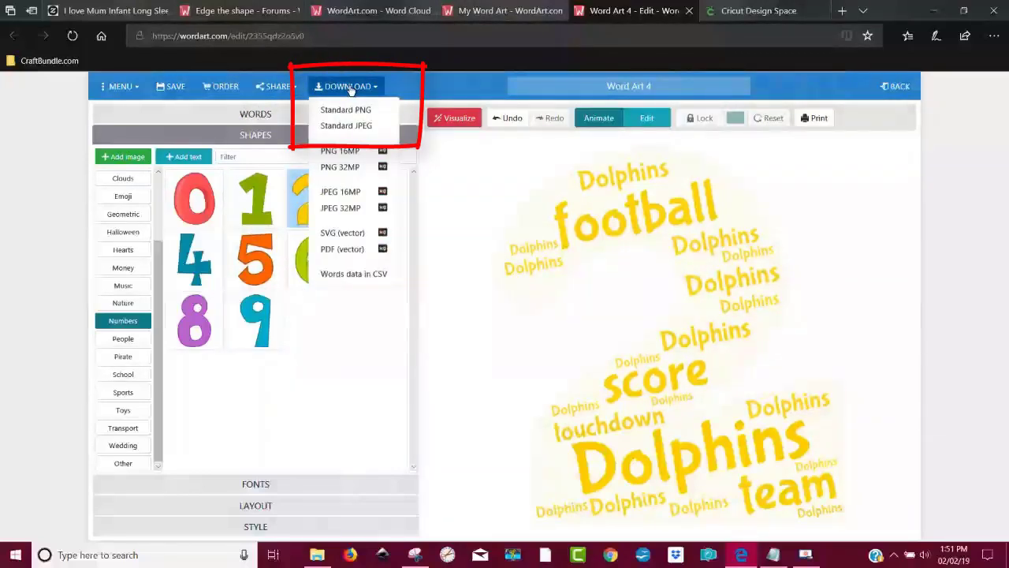
left_click(394, 129)
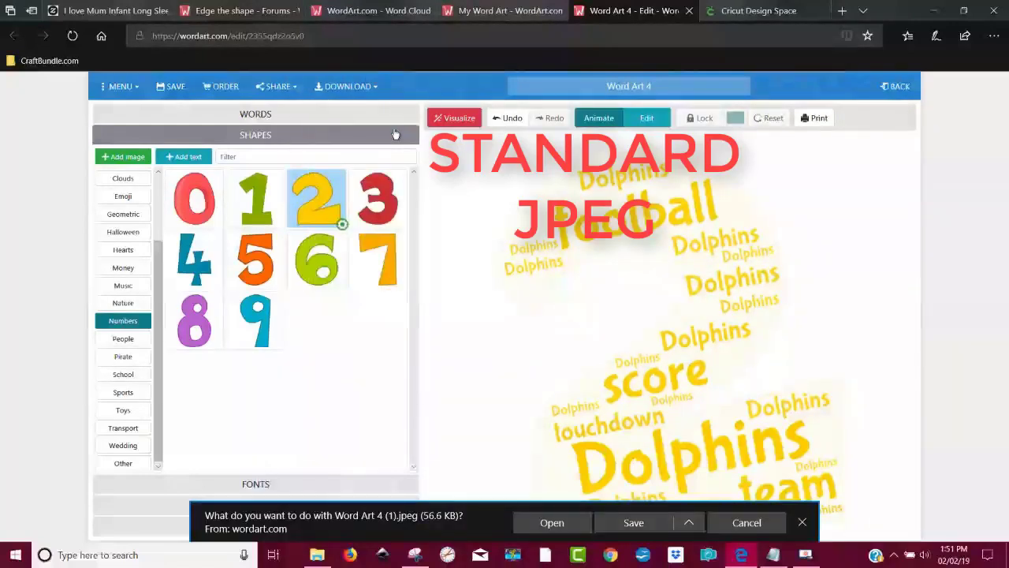
left_click(689, 525)
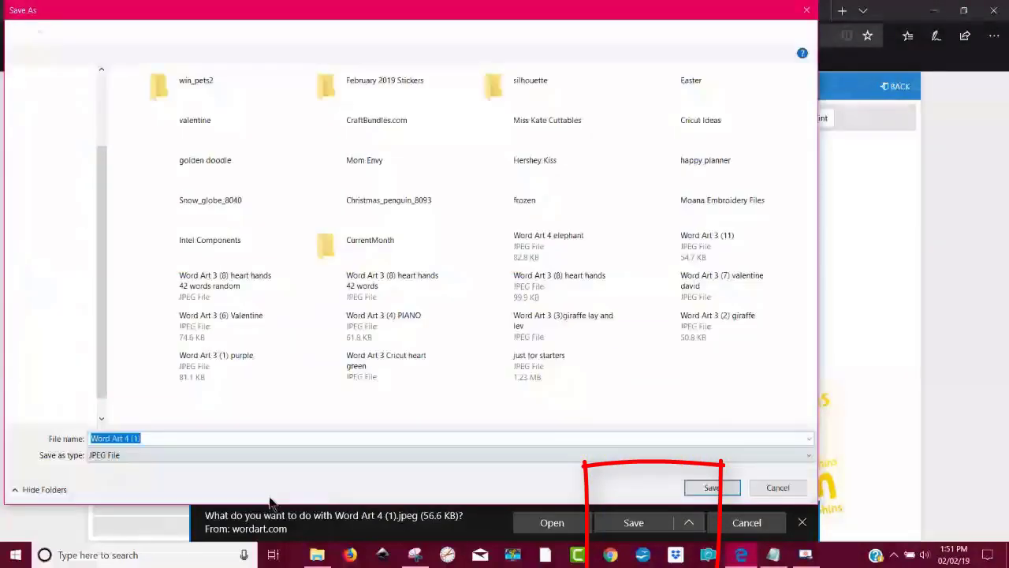
left_click(179, 441)
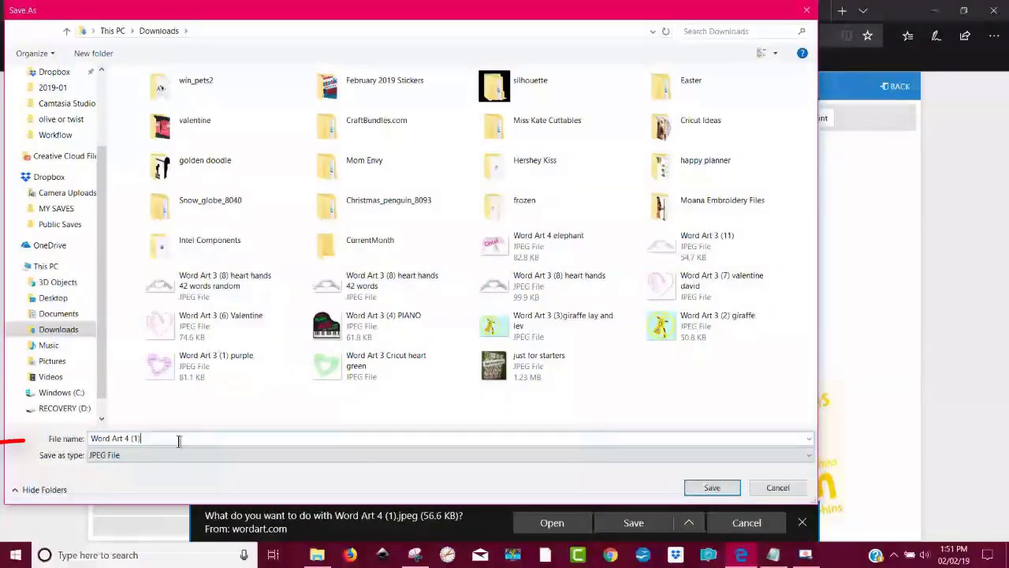
type("doo")
key("BackSpace")
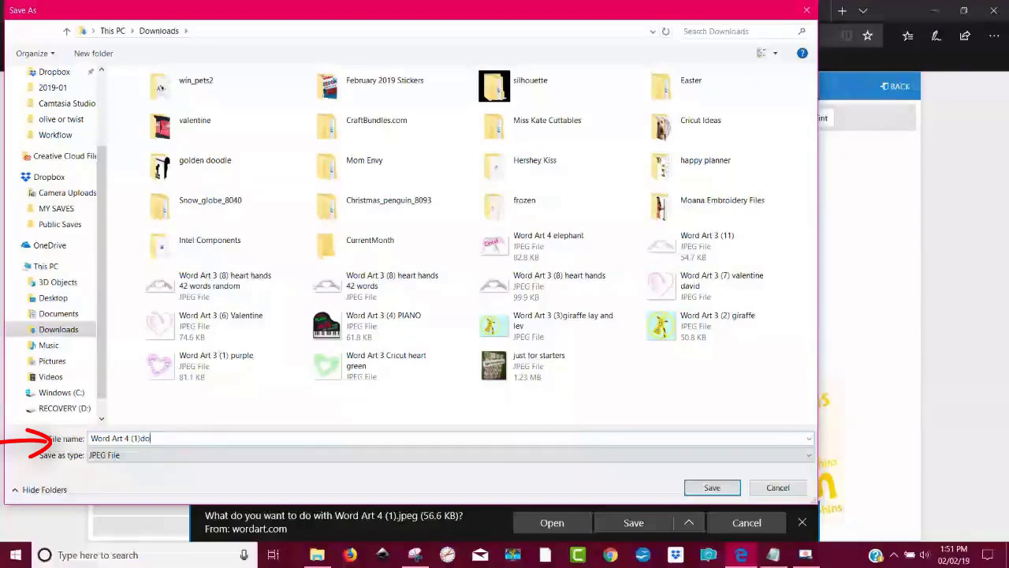
type("ph")
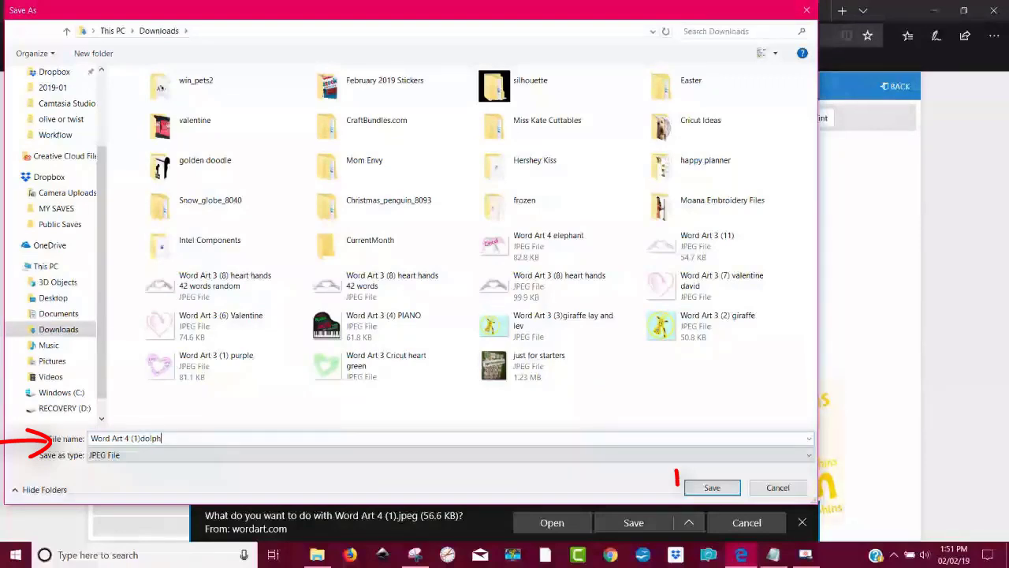
type("in2")
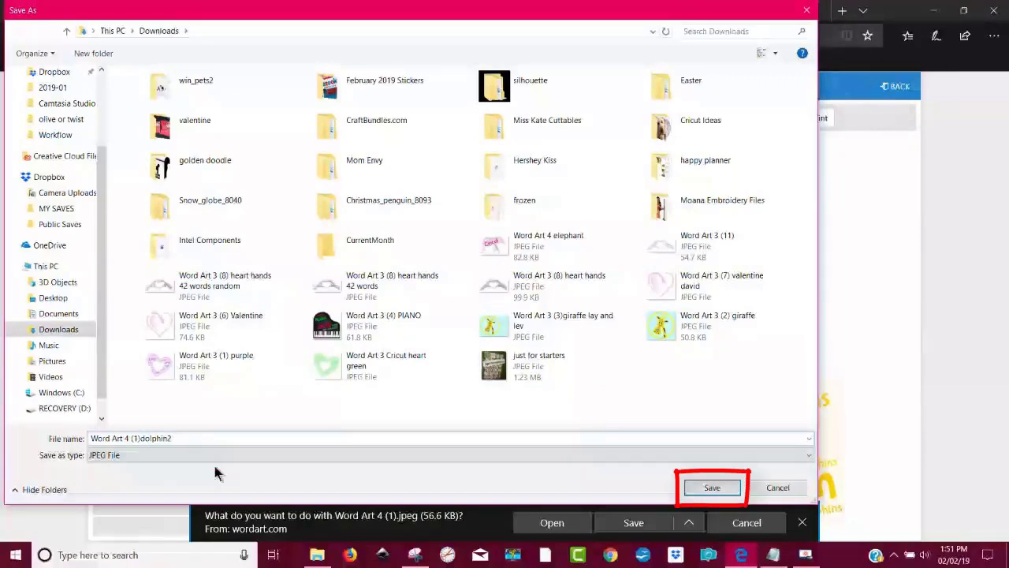
left_click(709, 487)
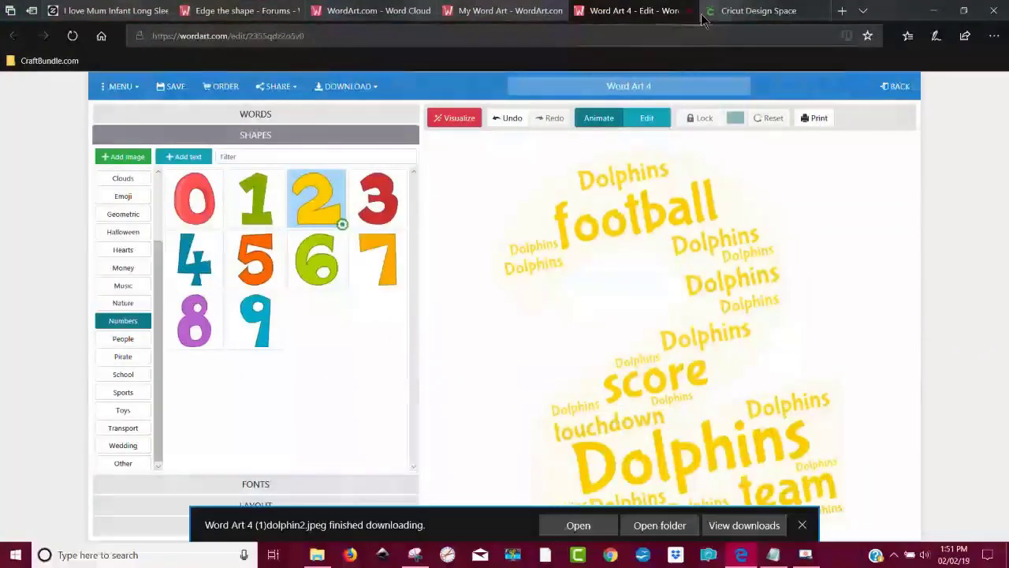
Step: Switch to Cricut Design Space, finish the elephant card project, and replace it with a new blank canvas without saving
left_click(733, 15)
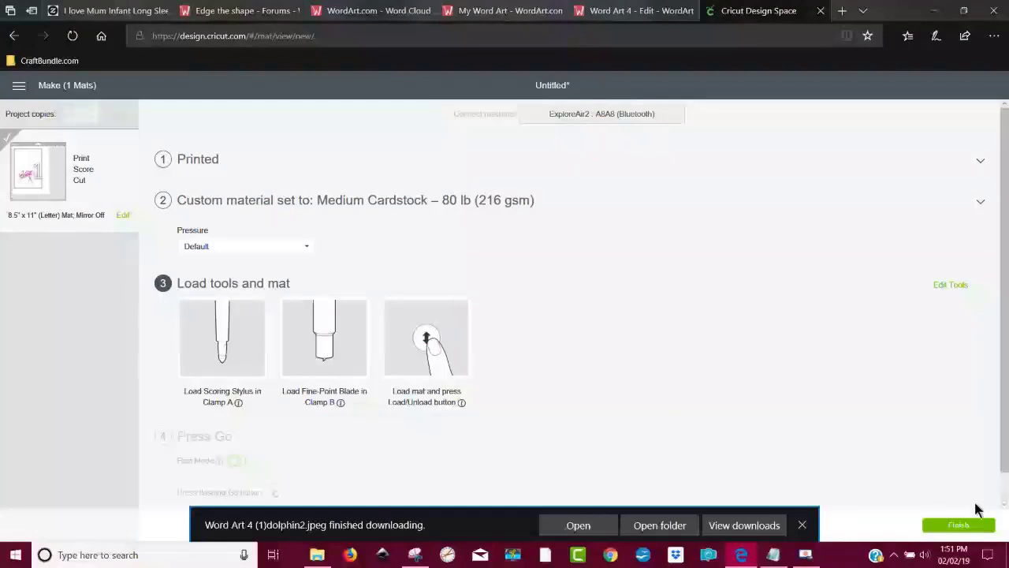
left_click(970, 525)
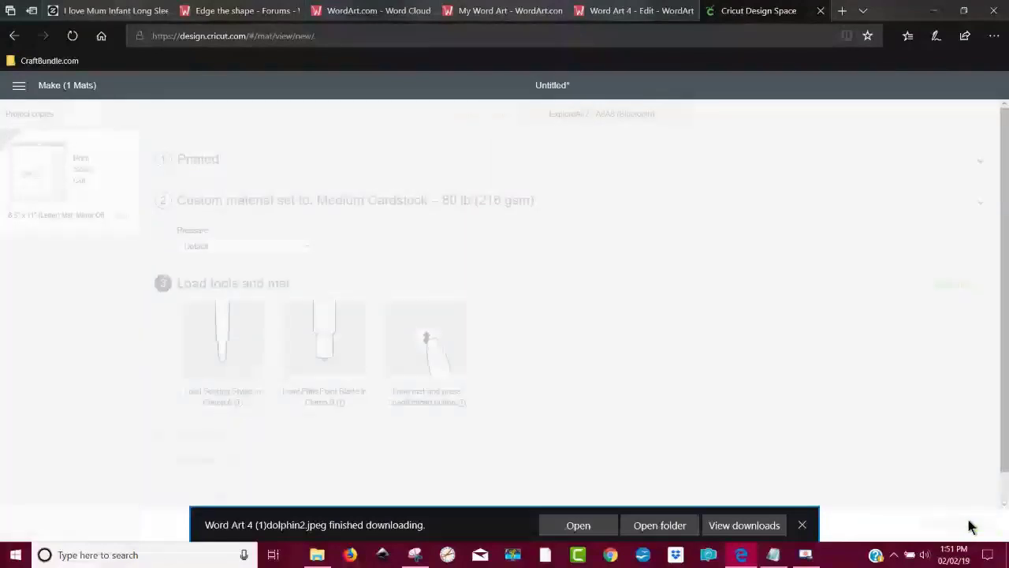
left_click(801, 526)
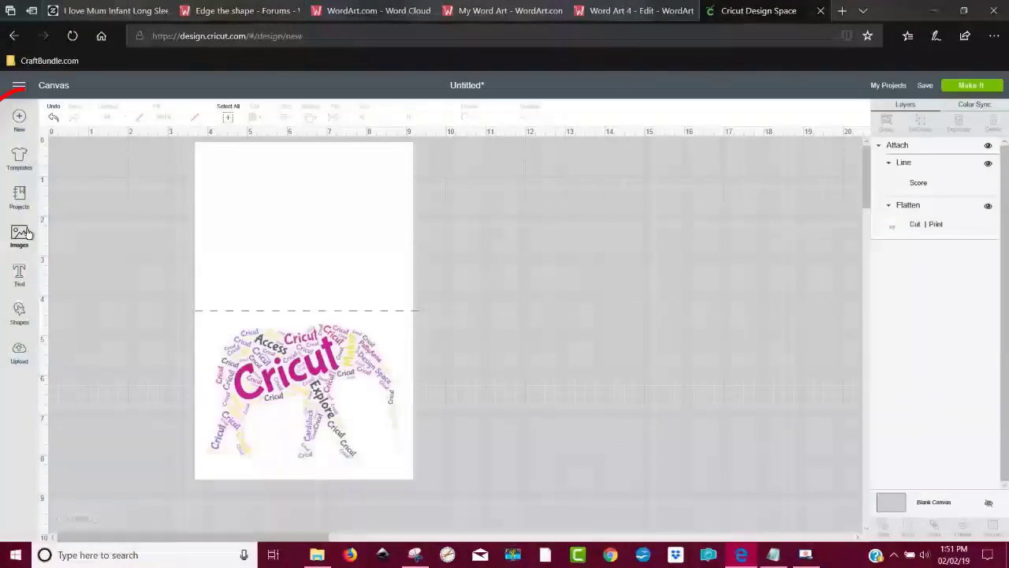
left_click(18, 120)
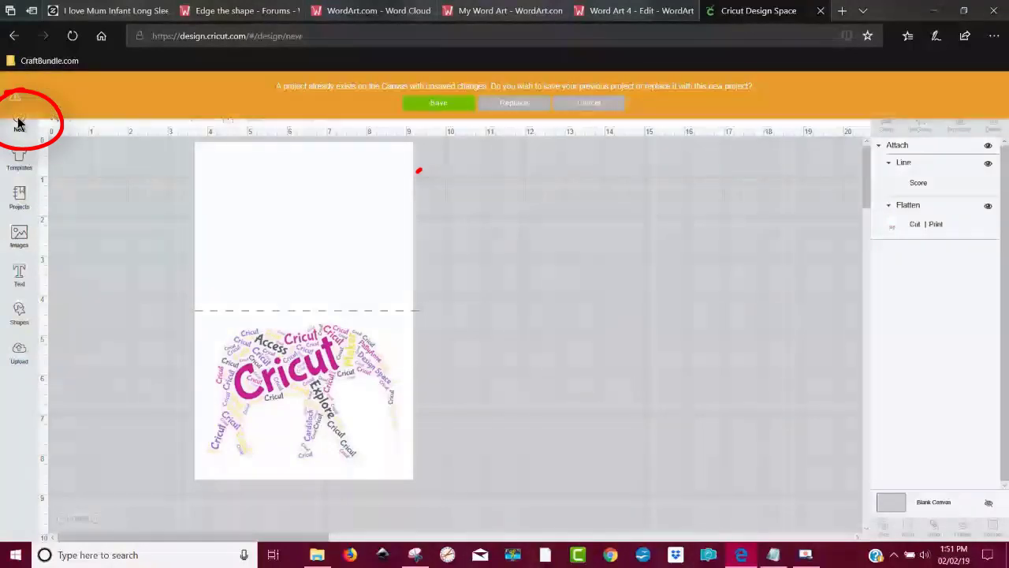
left_click(512, 105)
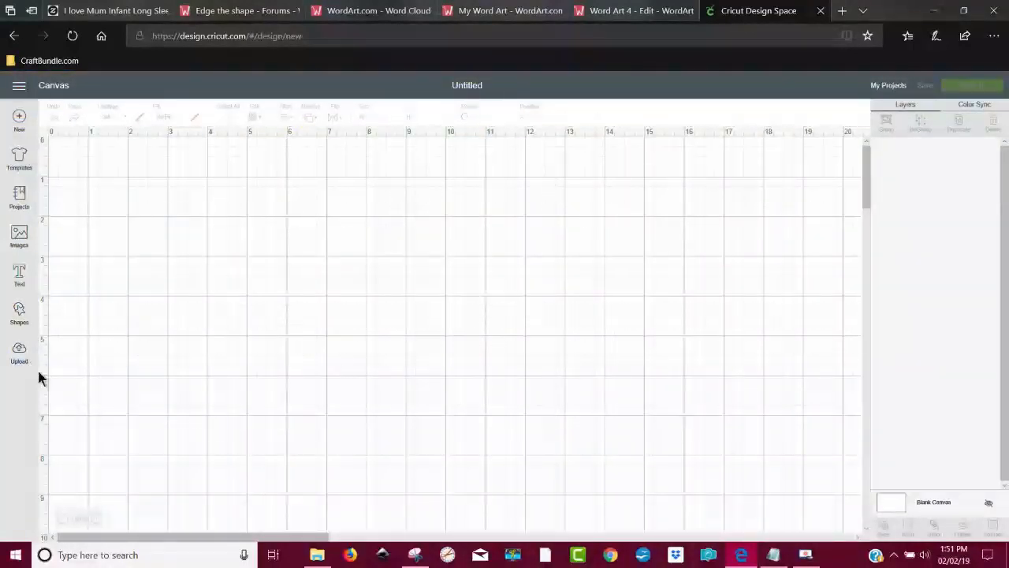
Step: Upload the image "Word Art 4 (1)dolphin2" from Downloads and set its image type to Complex
left_click(20, 354)
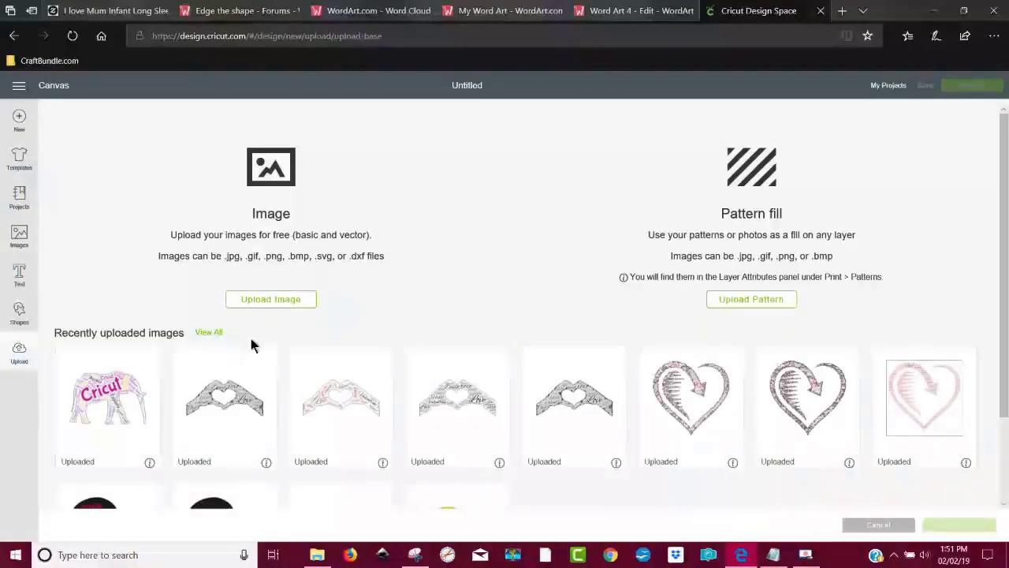
left_click(267, 302)
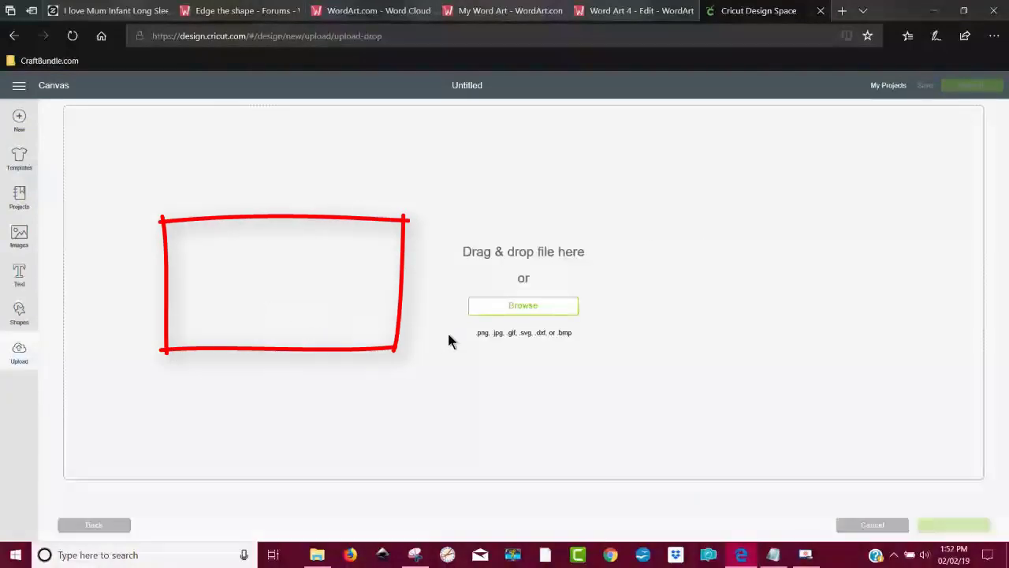
left_click(559, 314)
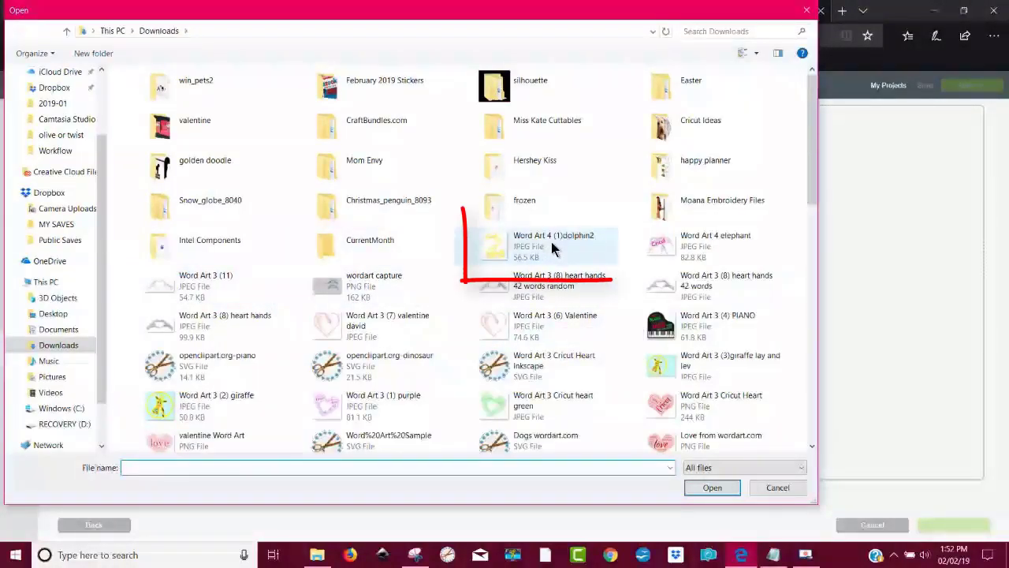
left_click(539, 244)
left_click(712, 487)
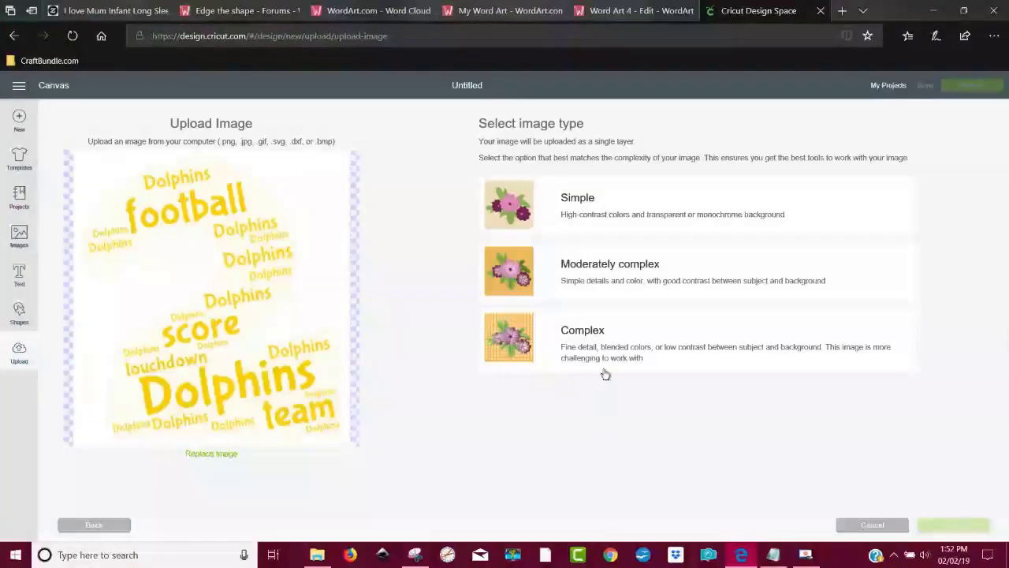
left_click(619, 353)
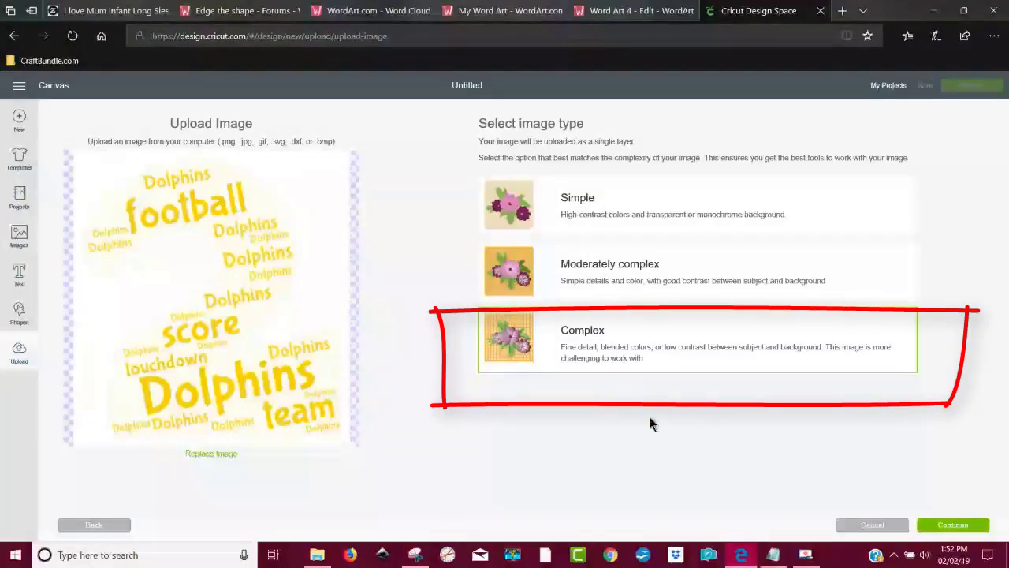
left_click(980, 528)
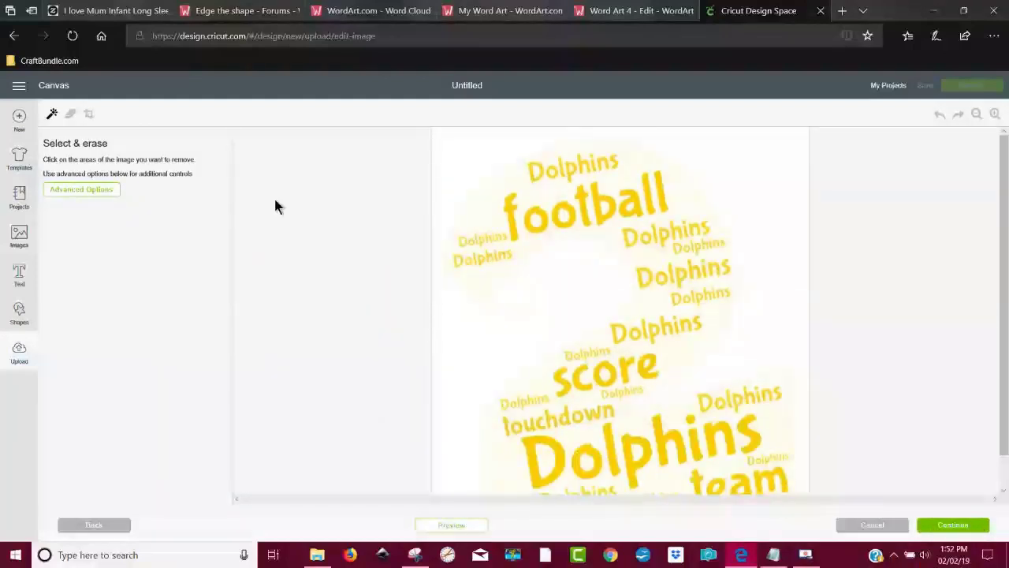
Step: Try erasing the white background, undo it, and erase the area around the number 2 again with a color tolerance of 5
left_click(462, 142)
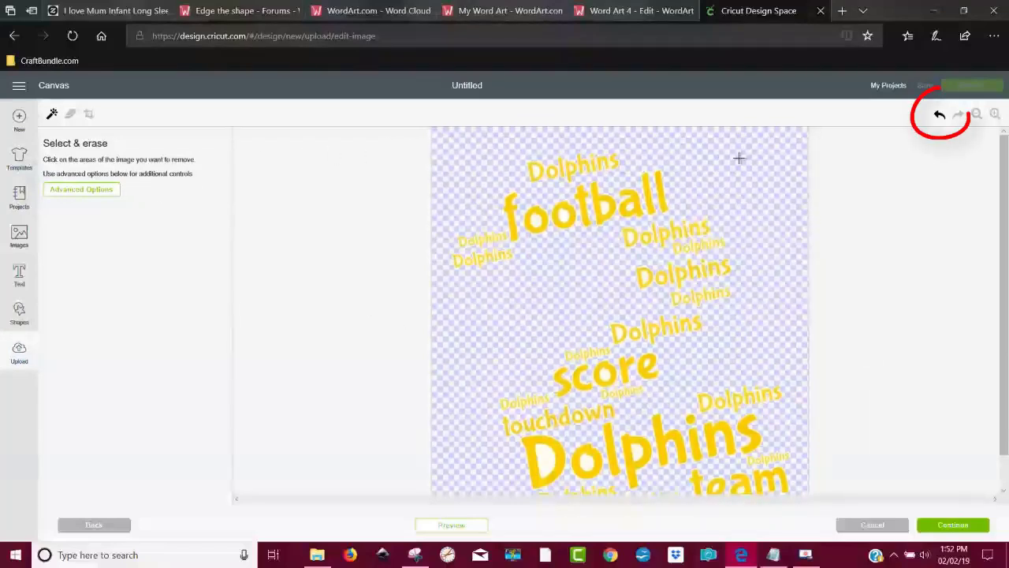
left_click(938, 117)
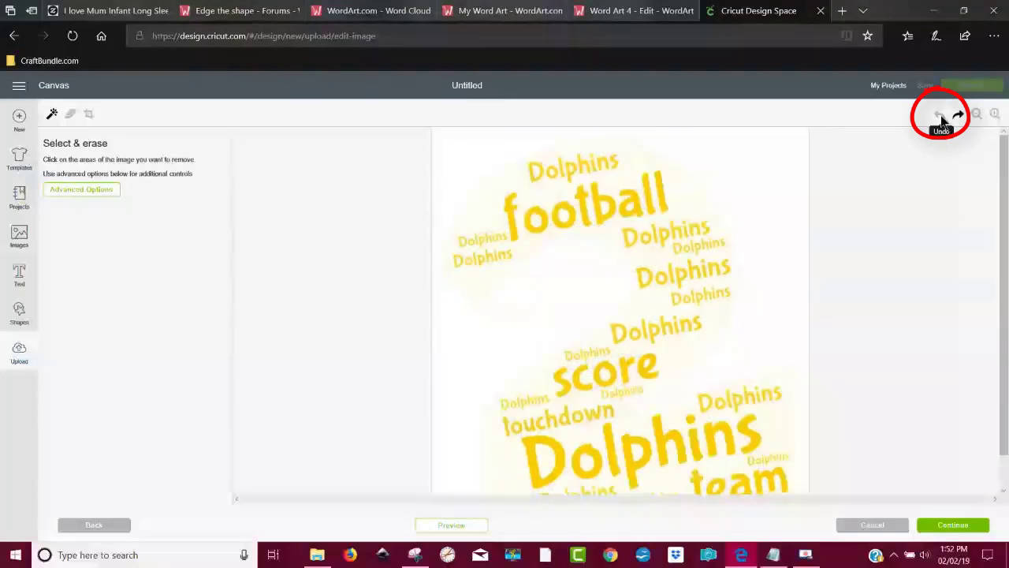
left_click(94, 194)
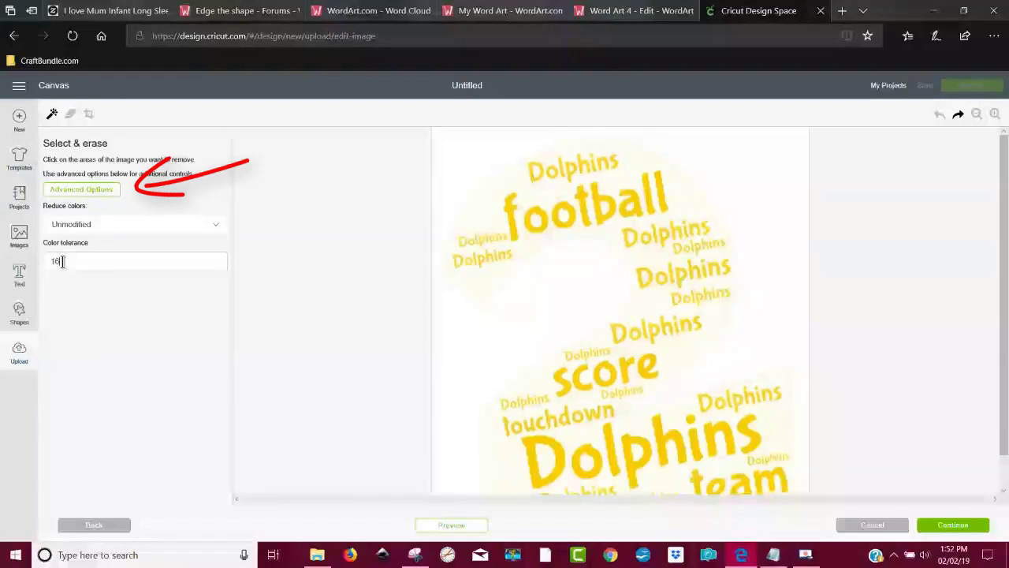
double_click(69, 265)
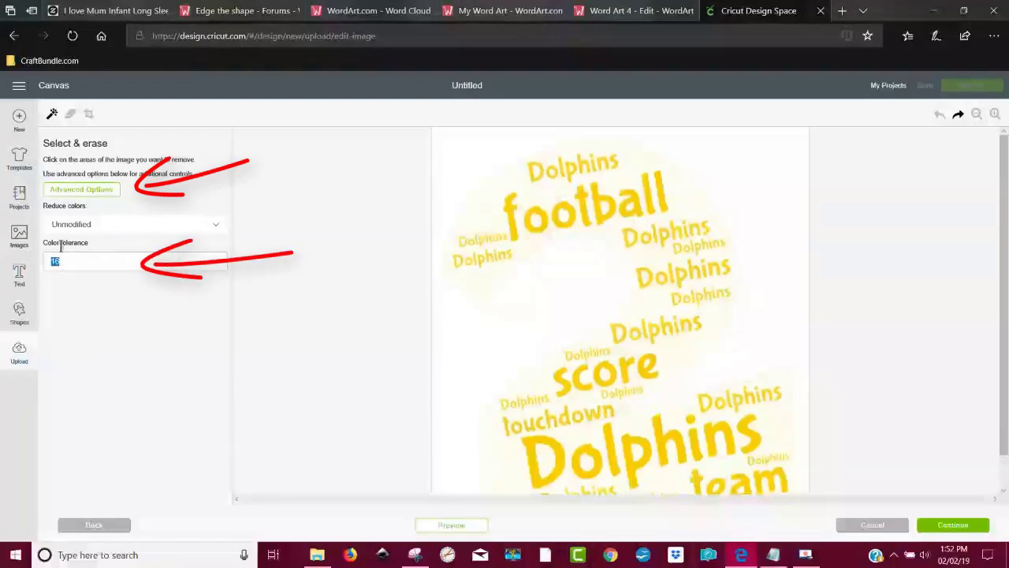
type("5")
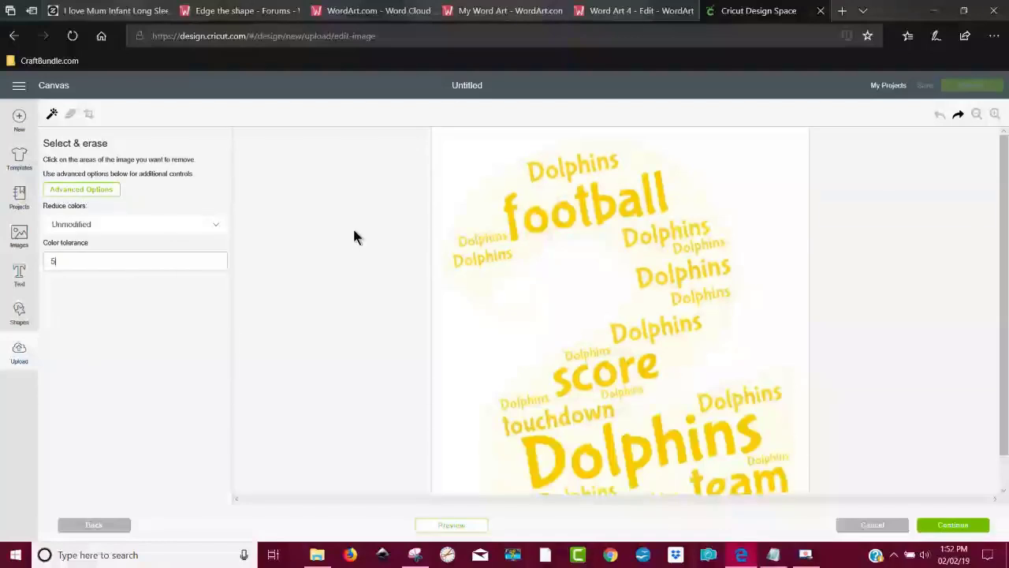
left_click(464, 138)
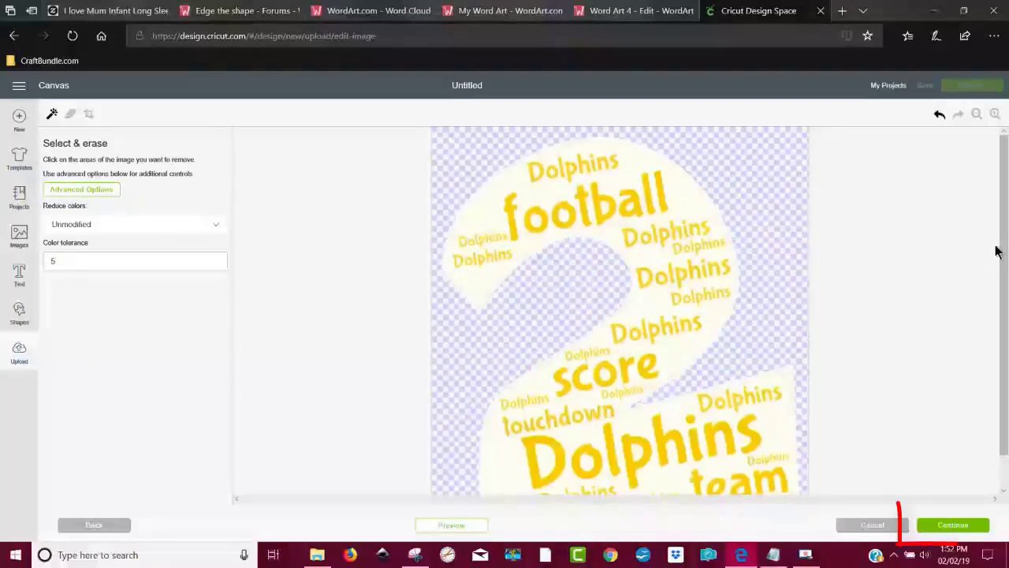
scroll(989, 406, "down", 1)
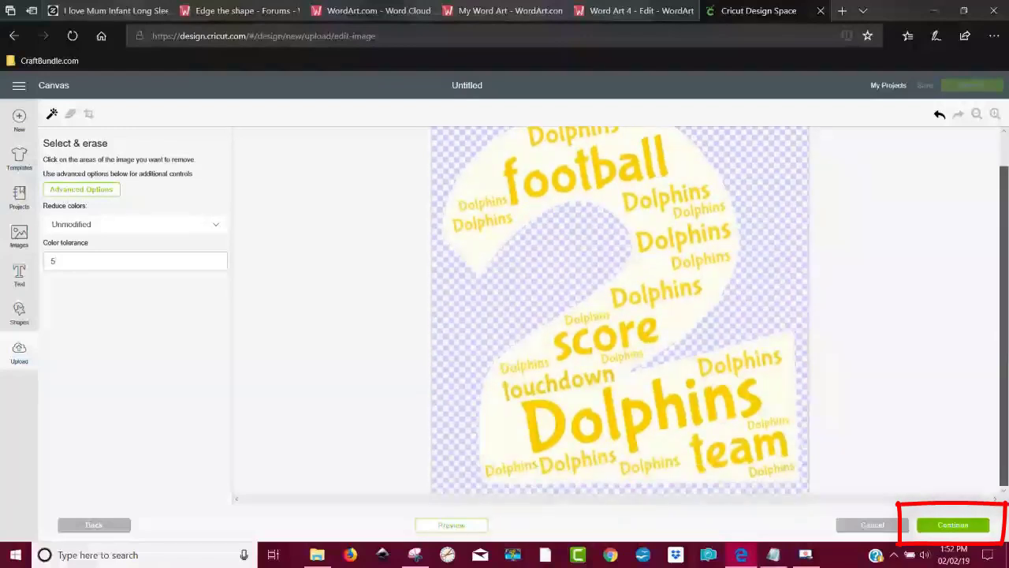
Step: Save the upload as a Print Then Cut image and insert it on the canvas
left_click(952, 525)
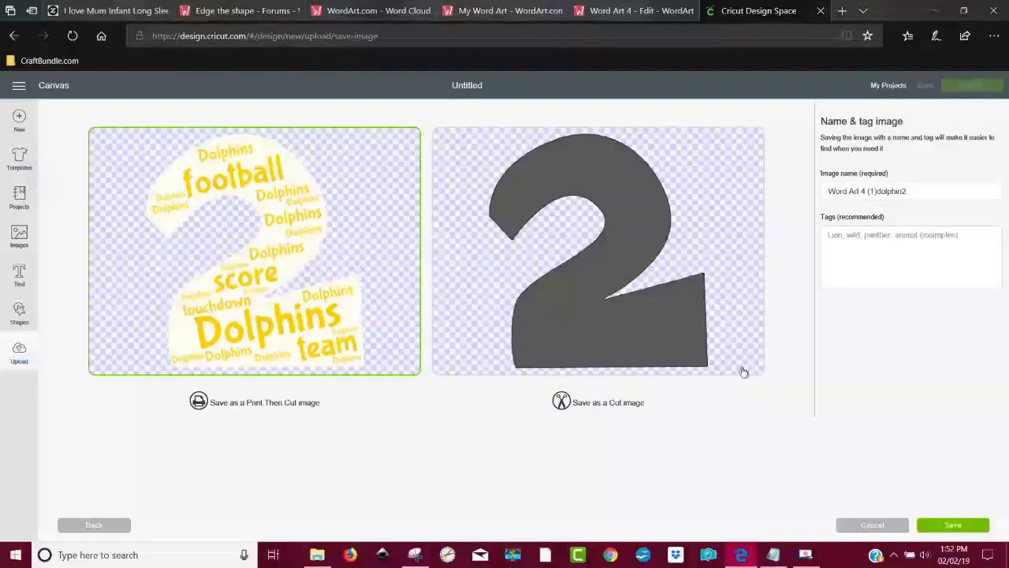
left_click(953, 525)
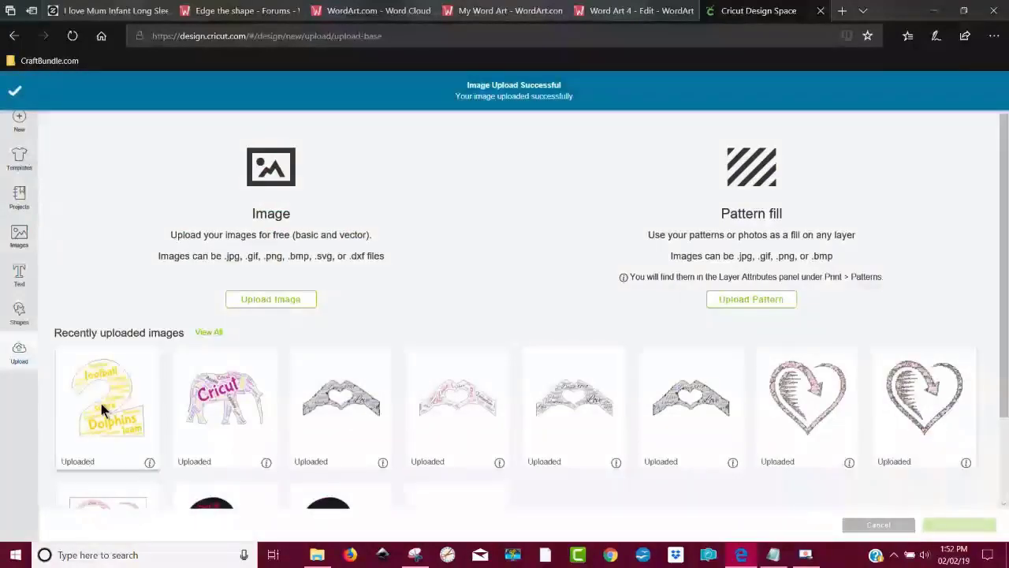
left_click(100, 403)
left_click(959, 524)
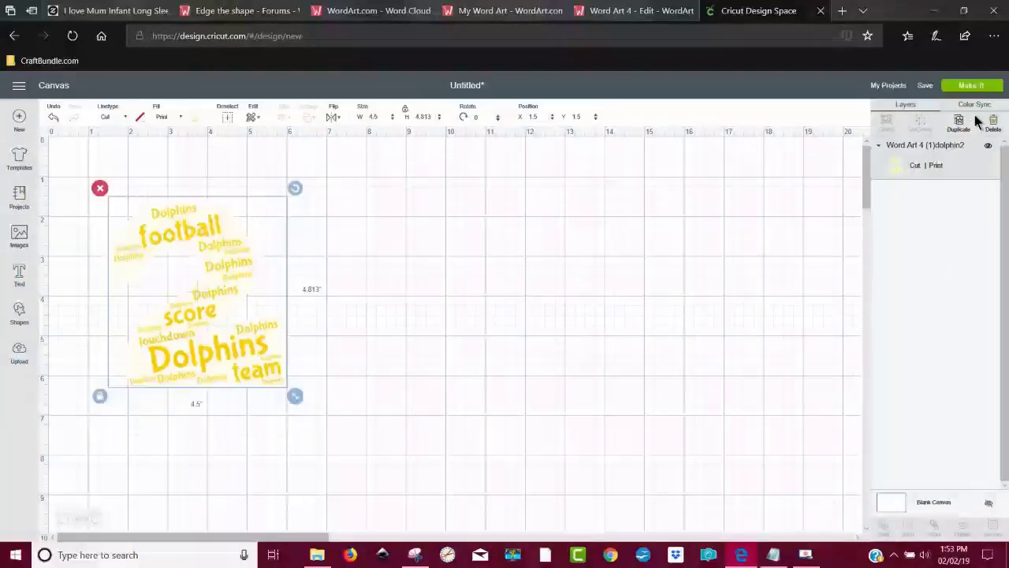
Step: Preview the number 2 word cloud on the cutting mat and return to the canvas
left_click(971, 85)
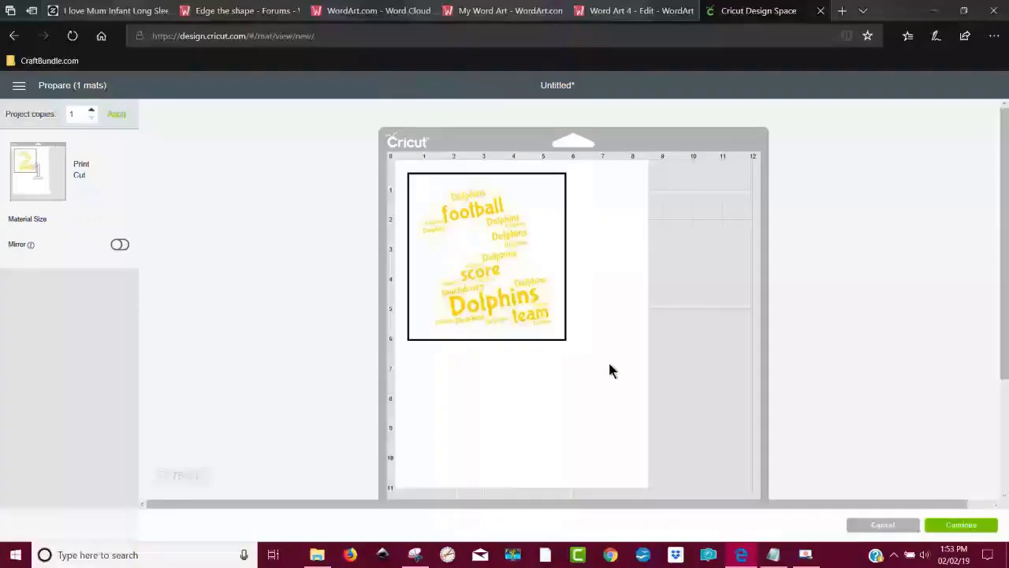
left_click(882, 526)
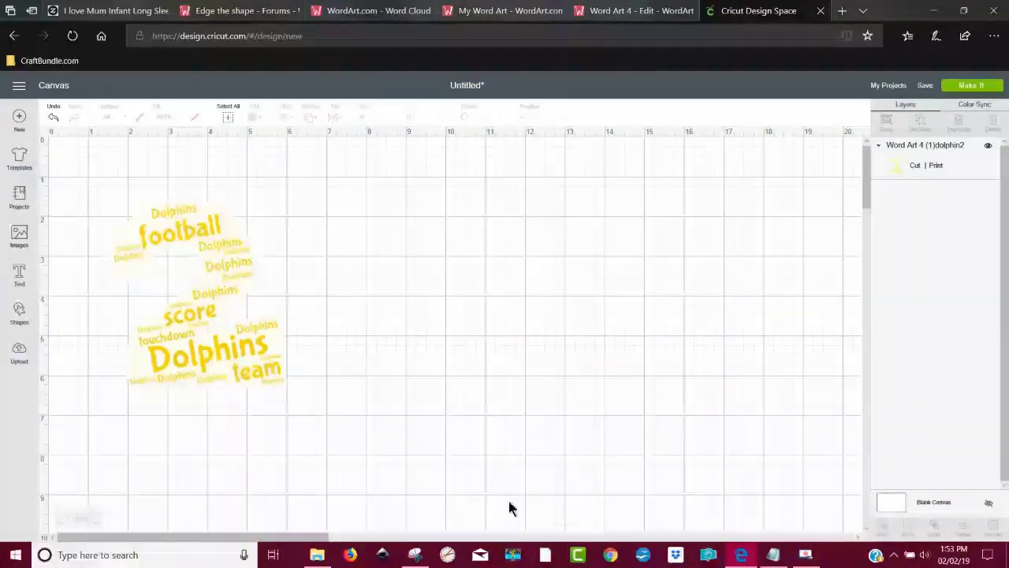
Step: Move the number 2 word cloud slightly up the canvas and set the canvas color to light purple
left_click_drag(243, 373, 255, 344)
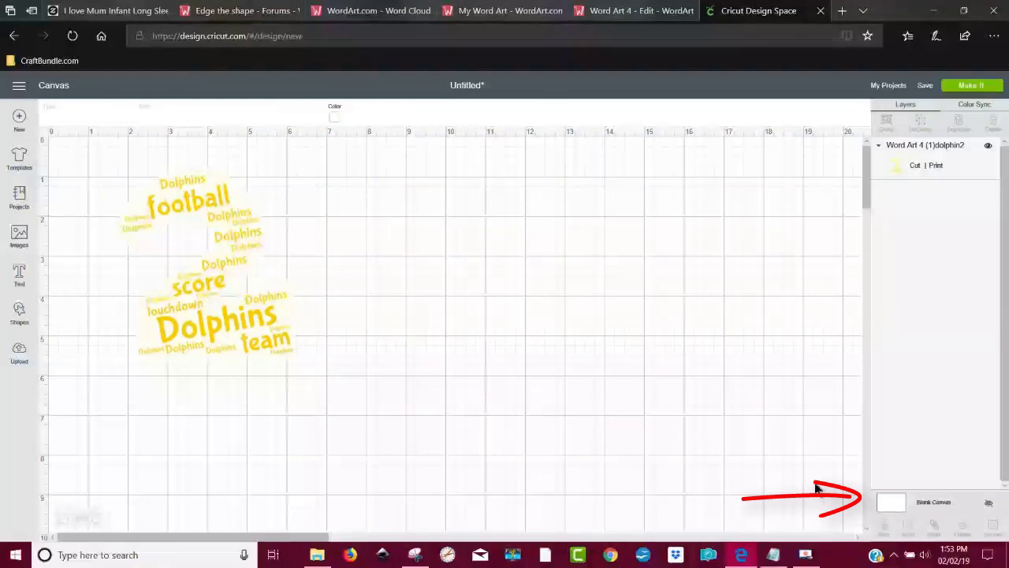
left_click(334, 118)
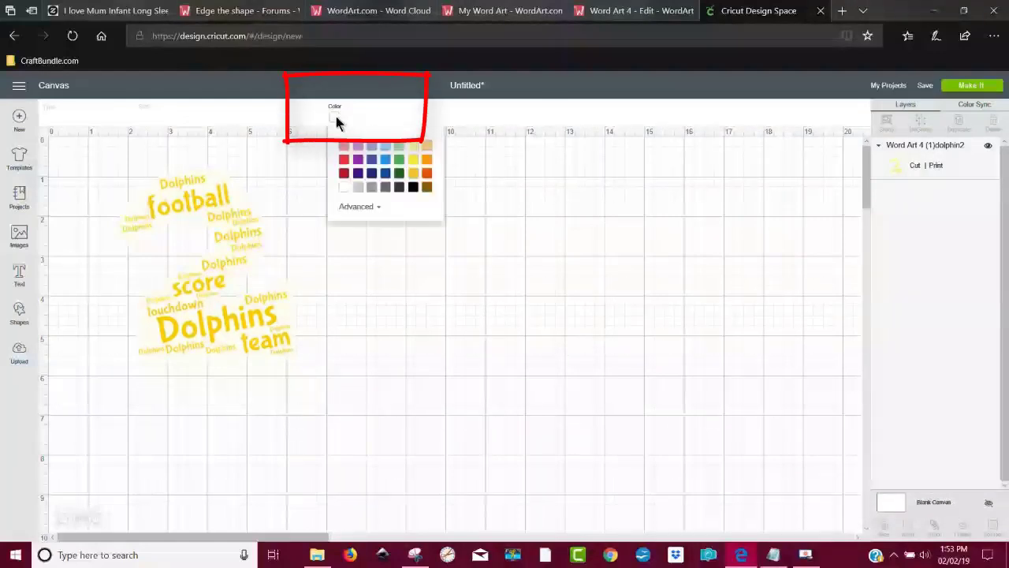
left_click(358, 147)
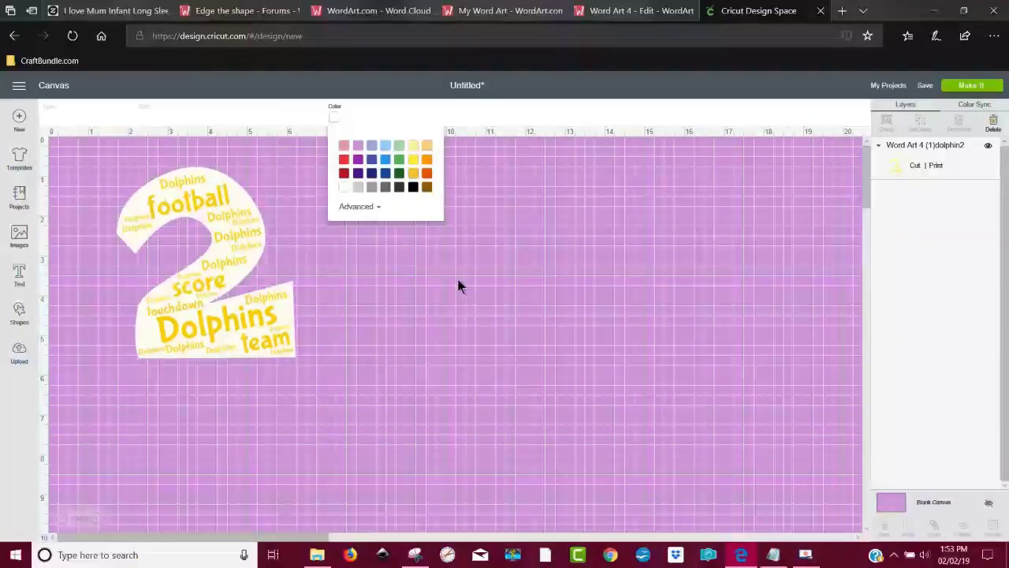
Step: Make the project and print one copy with bleed on the HP Officejet 4630 series (Network) printer
left_click(969, 85)
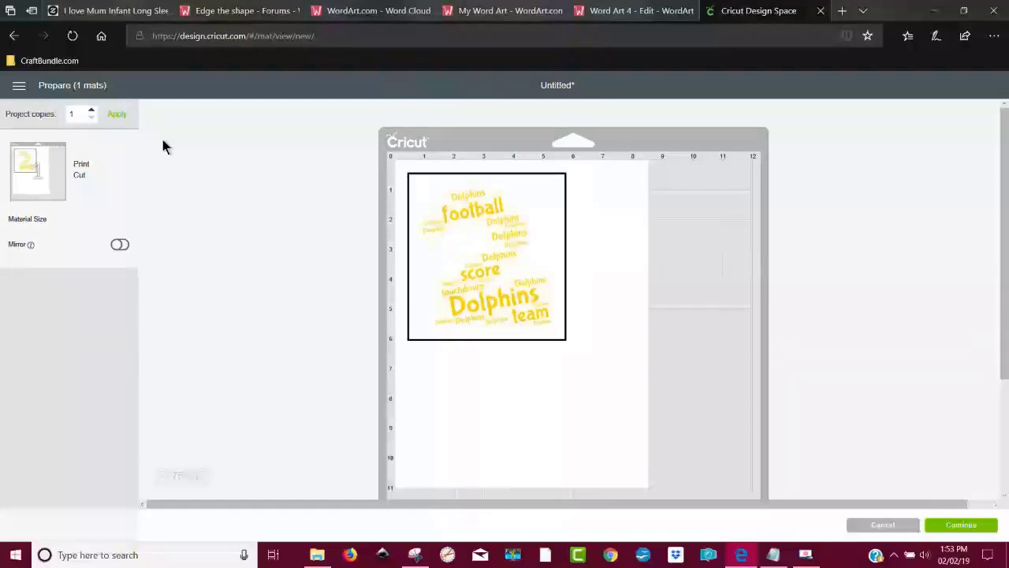
left_click(961, 524)
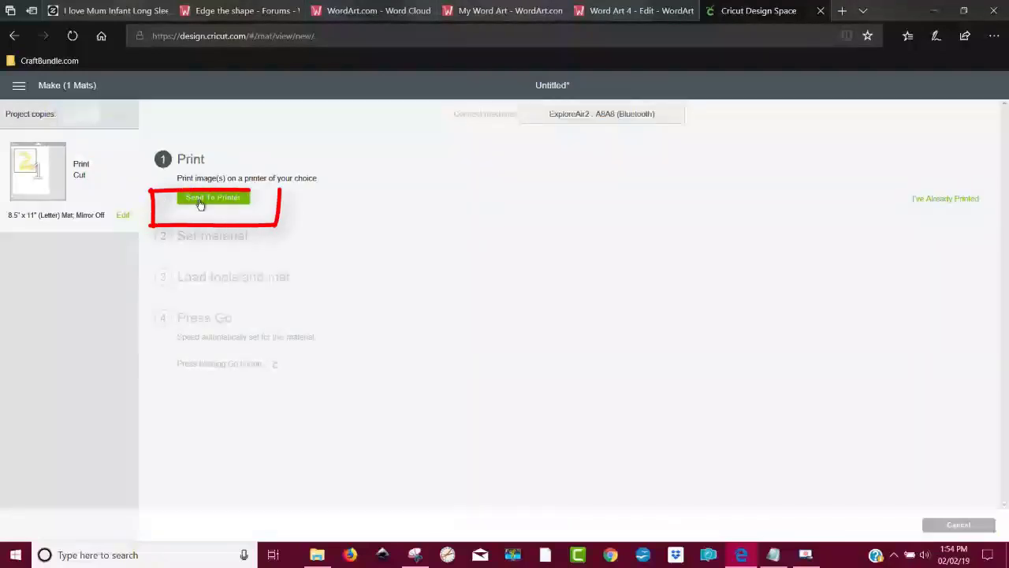
left_click(200, 204)
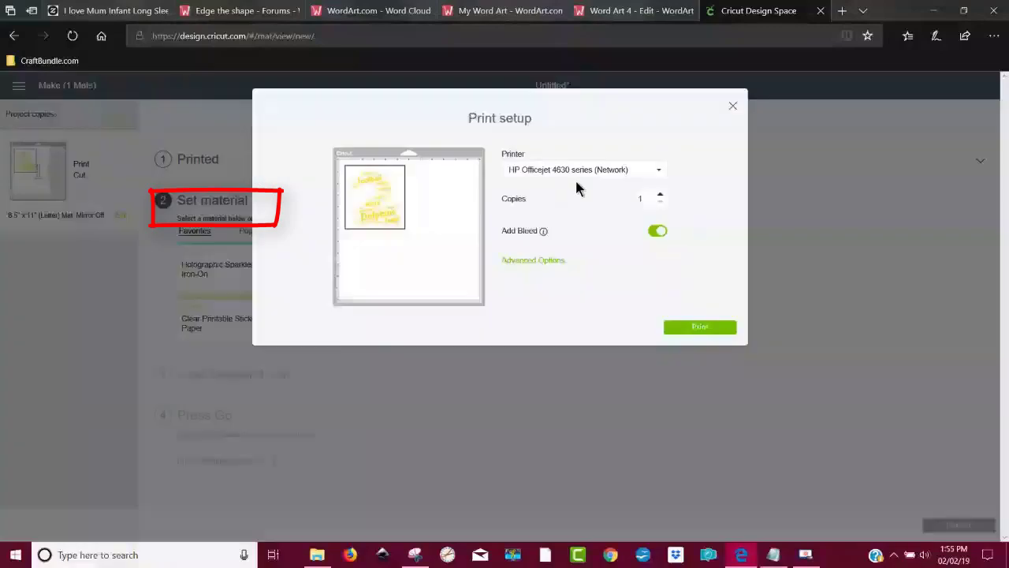
left_click(659, 172)
left_click(660, 174)
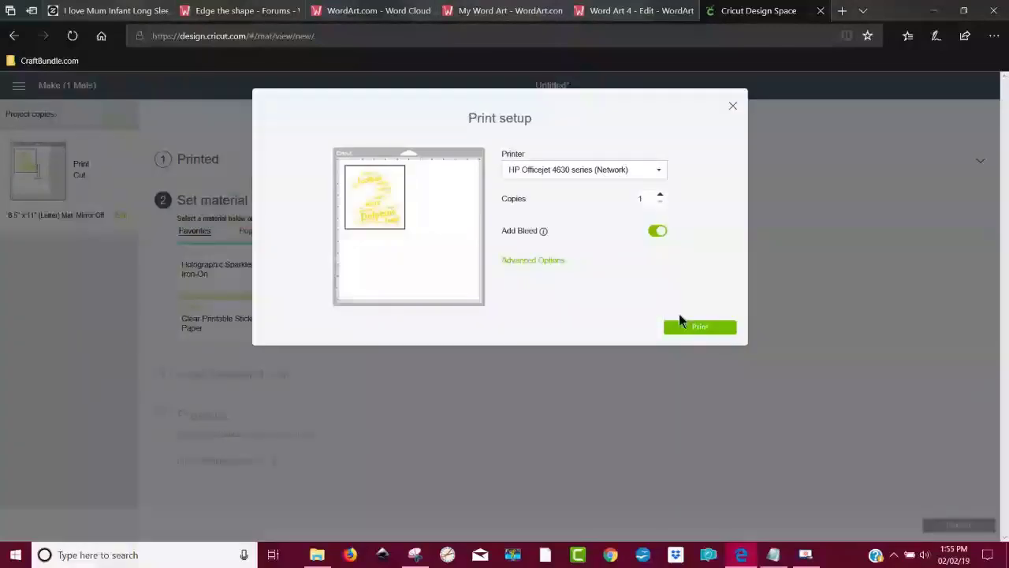
left_click(699, 328)
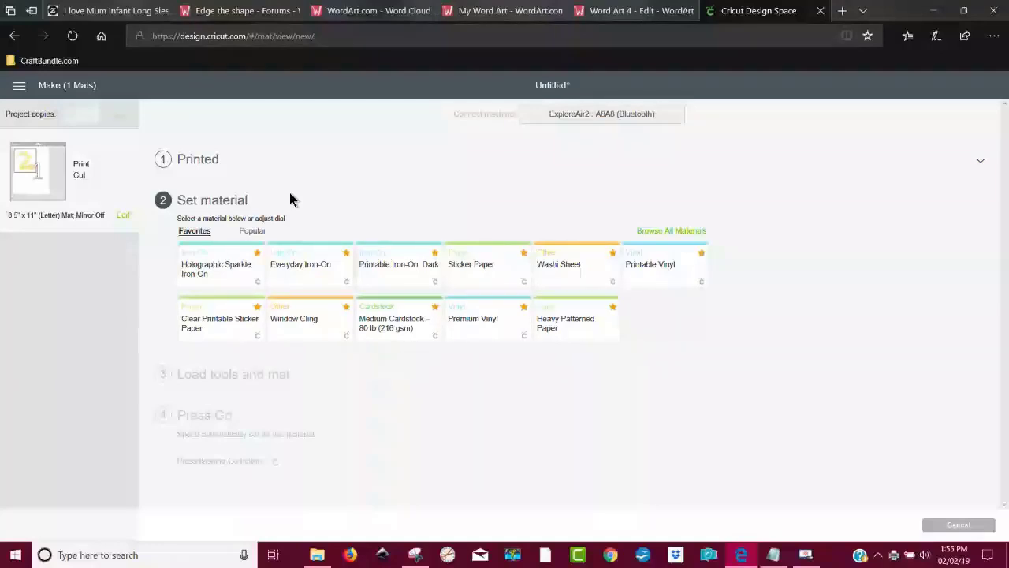
Step: Set the cutting material to Copy Paper – 20 lb (75 gsm) from the Paper category
left_click(672, 233)
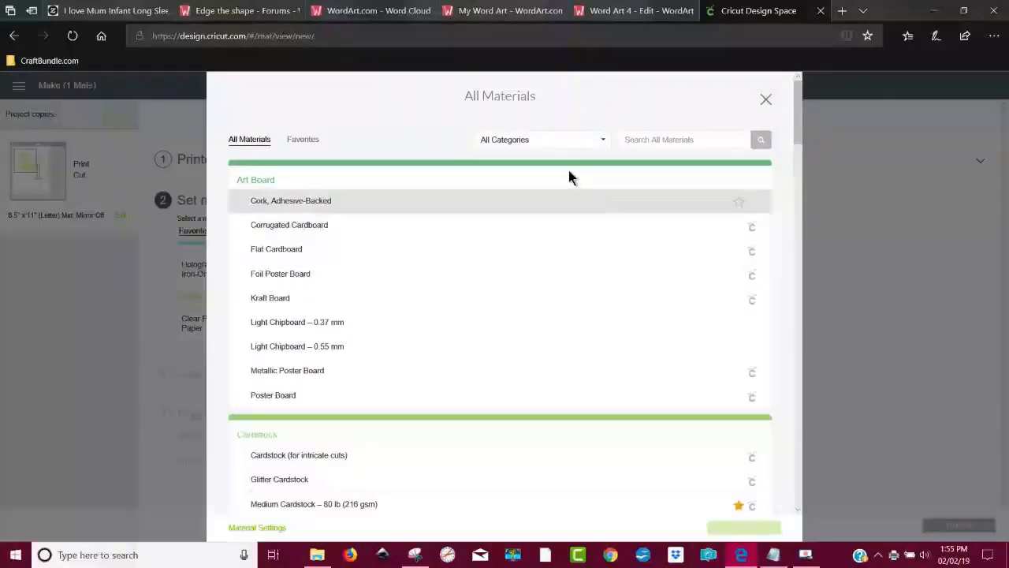
left_click(575, 141)
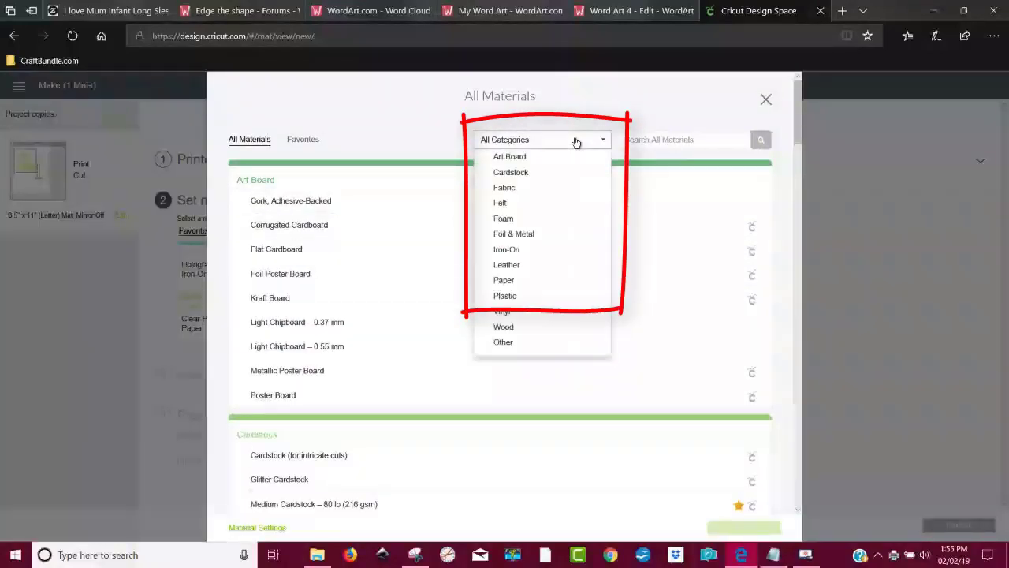
left_click(511, 281)
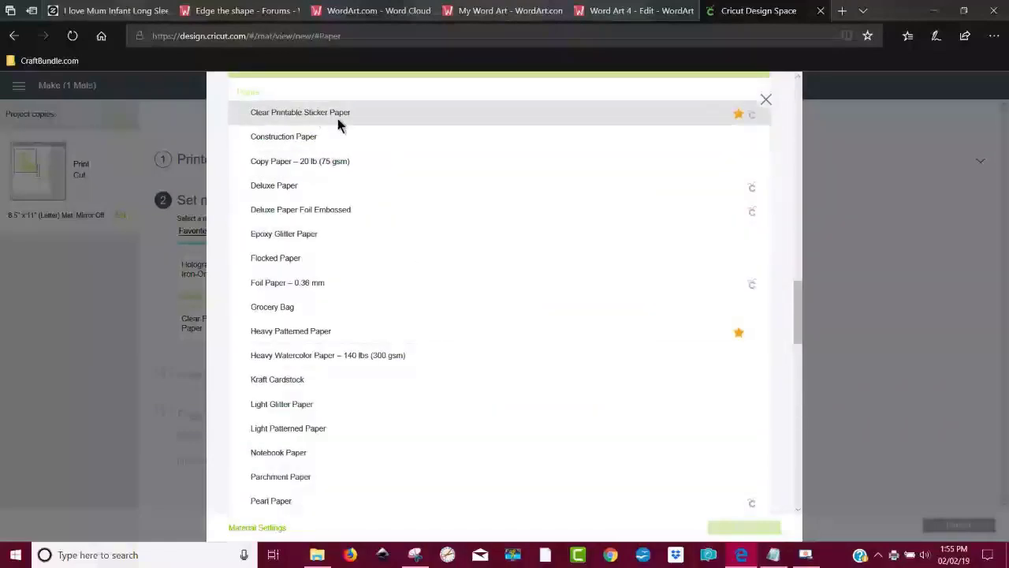
left_click(338, 162)
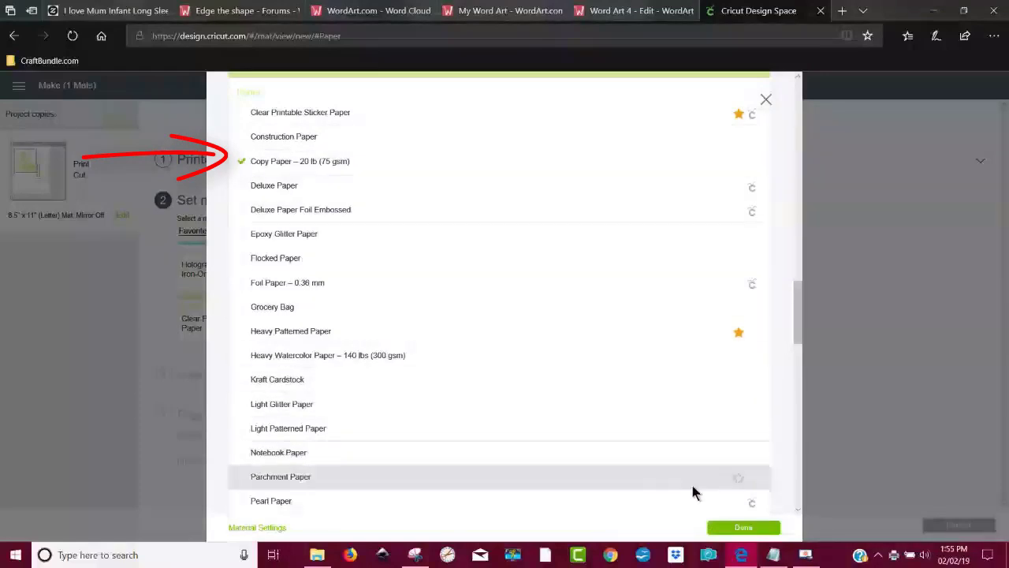
left_click(744, 528)
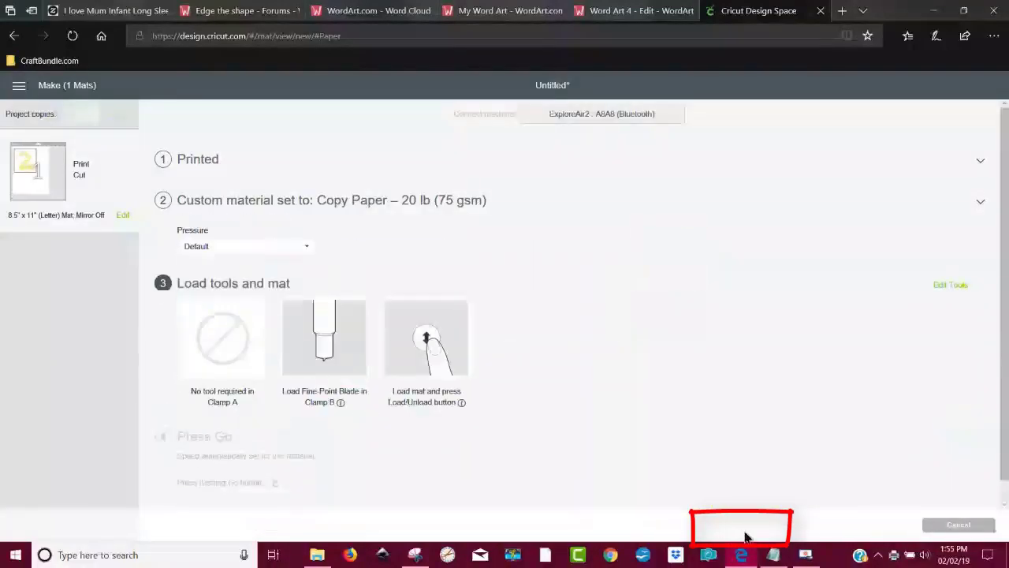